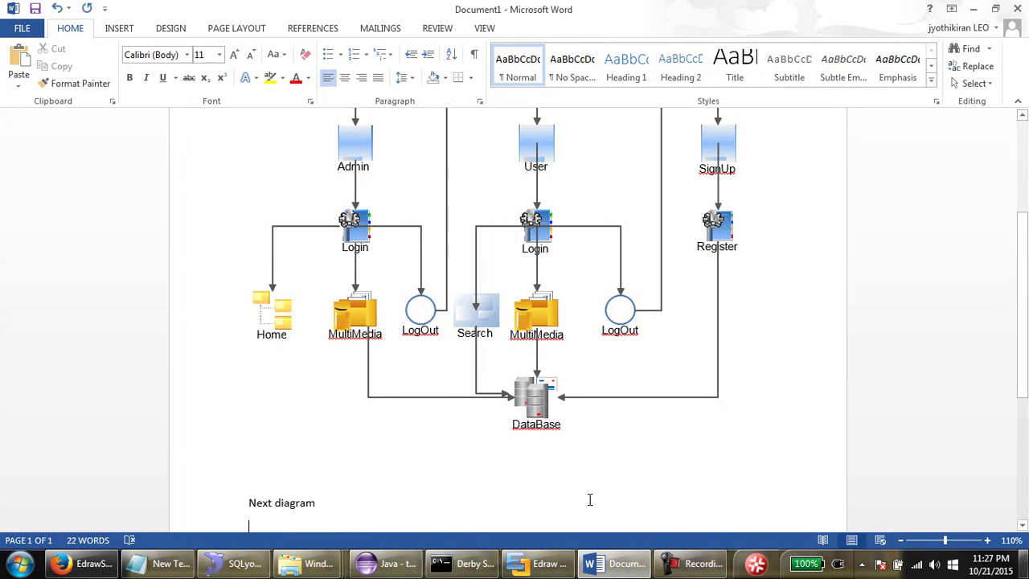
- Add blank lines below "Next diagram" and begin a sentence in 26 pt text with "If you want to"
key(Return)
key(Return)
key(Return)
key(Return)
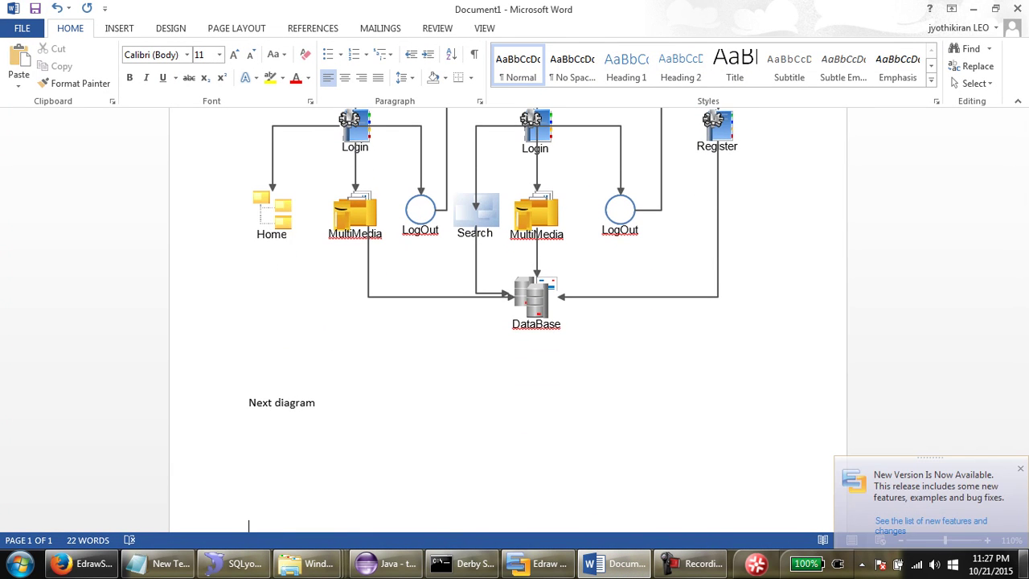
key(ctrl+shift+period)
key(ctrl+shift+period)
key(ctrl+shift+period)
text(If you wqn)
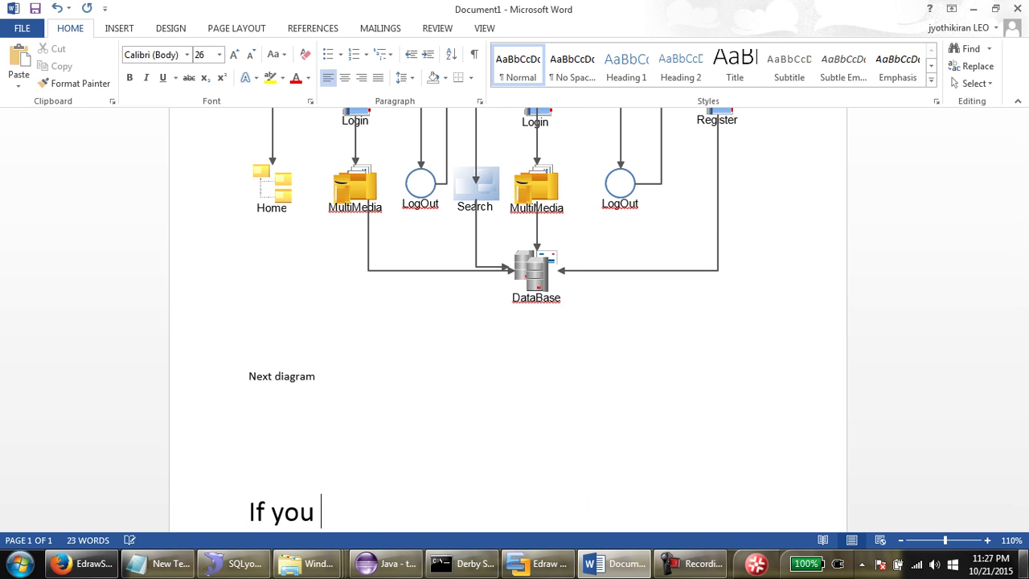
key(BackSpace)
key(BackSpace)
text(ant to )
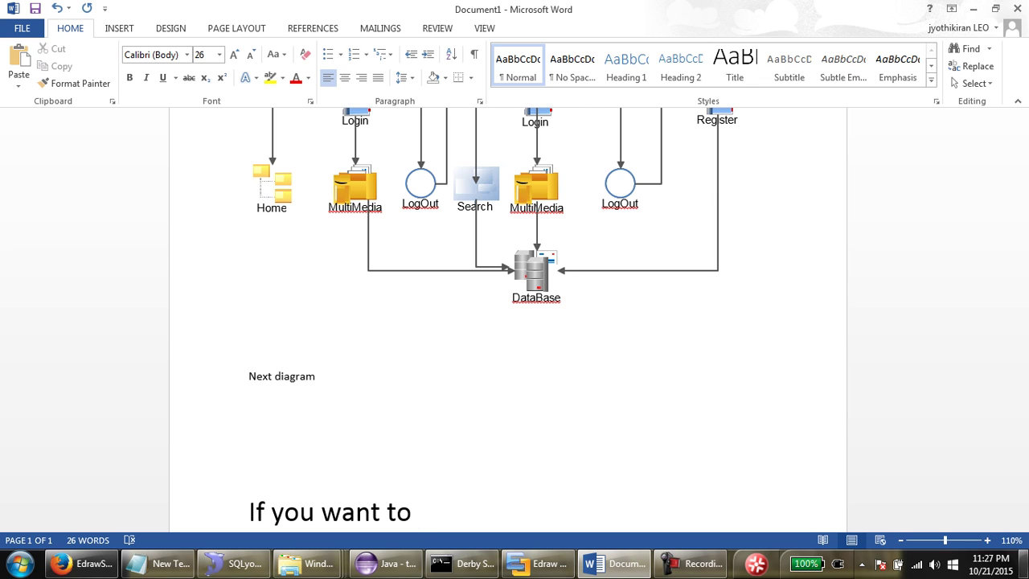
- Continue the large-text sentence with "like make a good ER diagrams"
text( like ma)
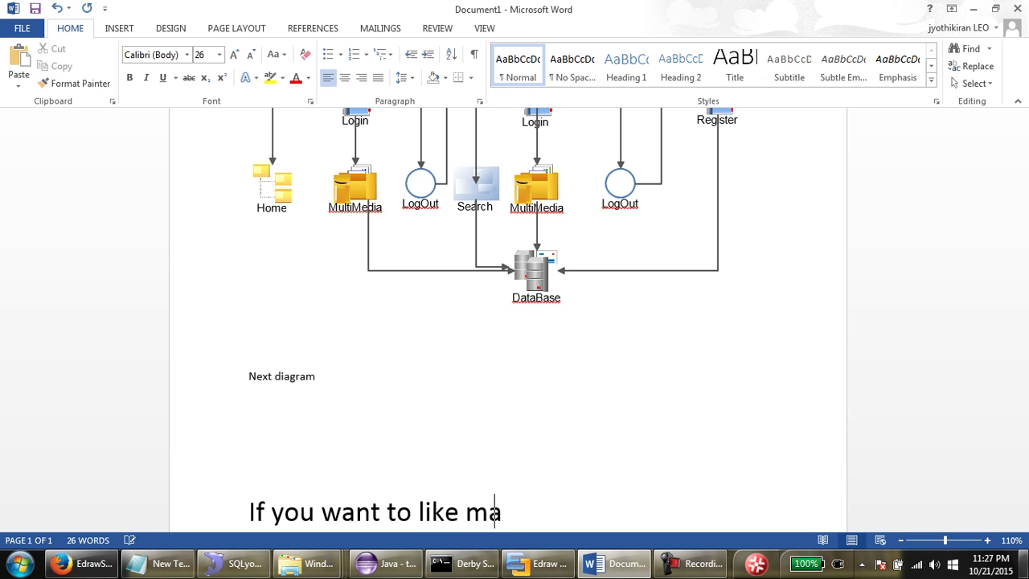
text(ke a good )
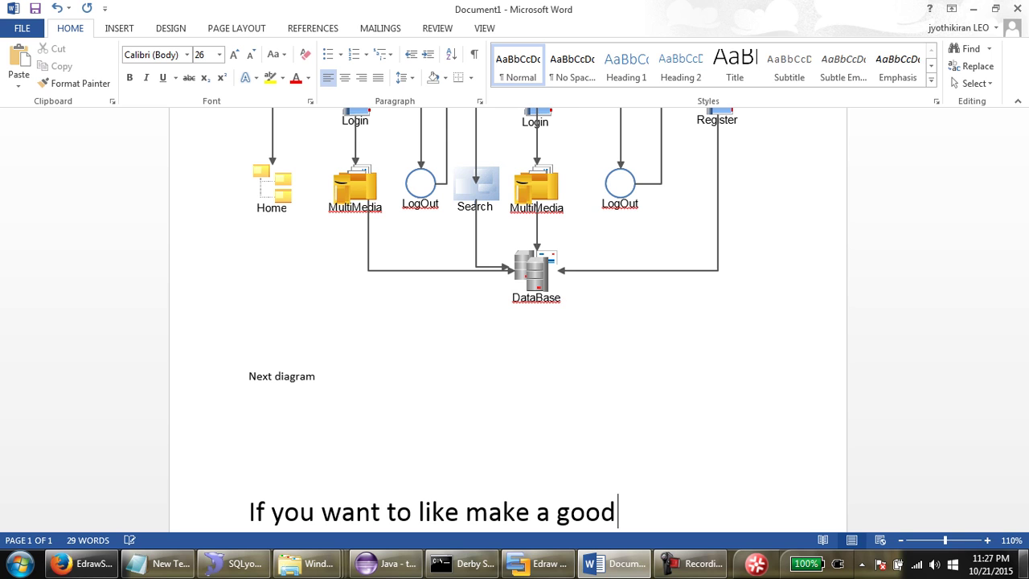
text(ER f)
key(BackSpace)
text(diagrams)
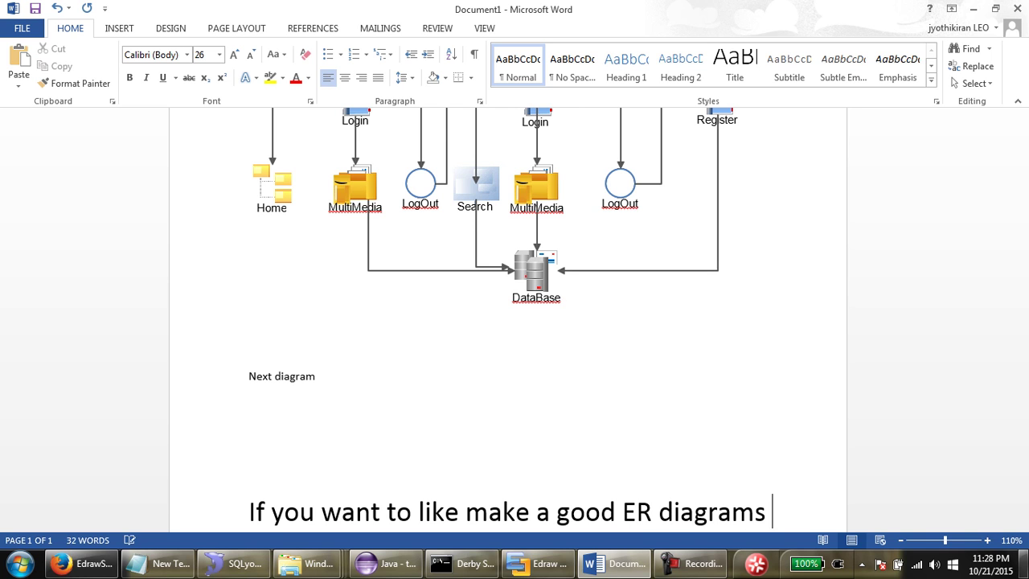
- Finish the sentence with "or something like use care or collaborative any diagrams.", correcting the spelling of "collaborative", and start a new line
text( or something )
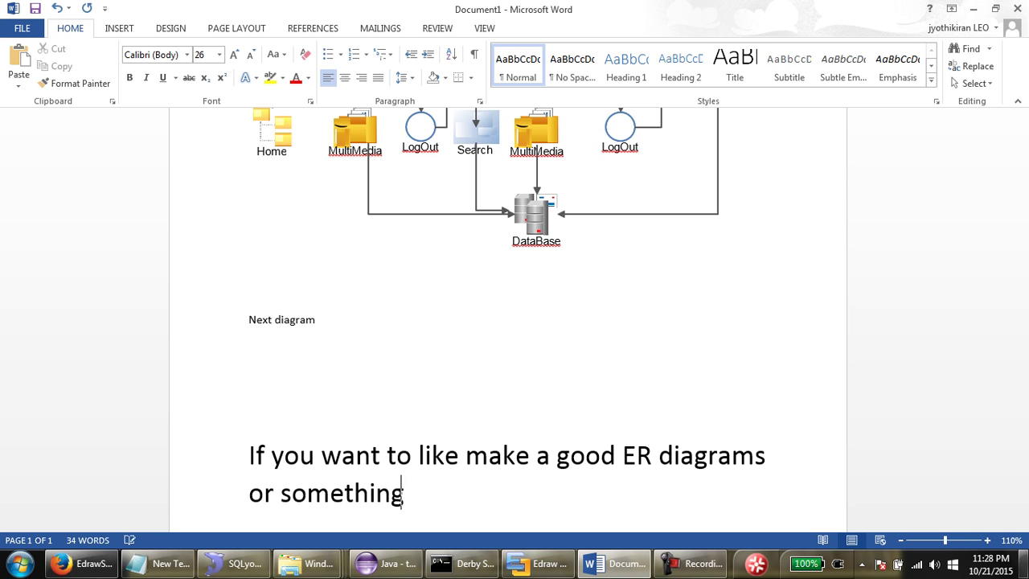
text(like use care or collabartive any)
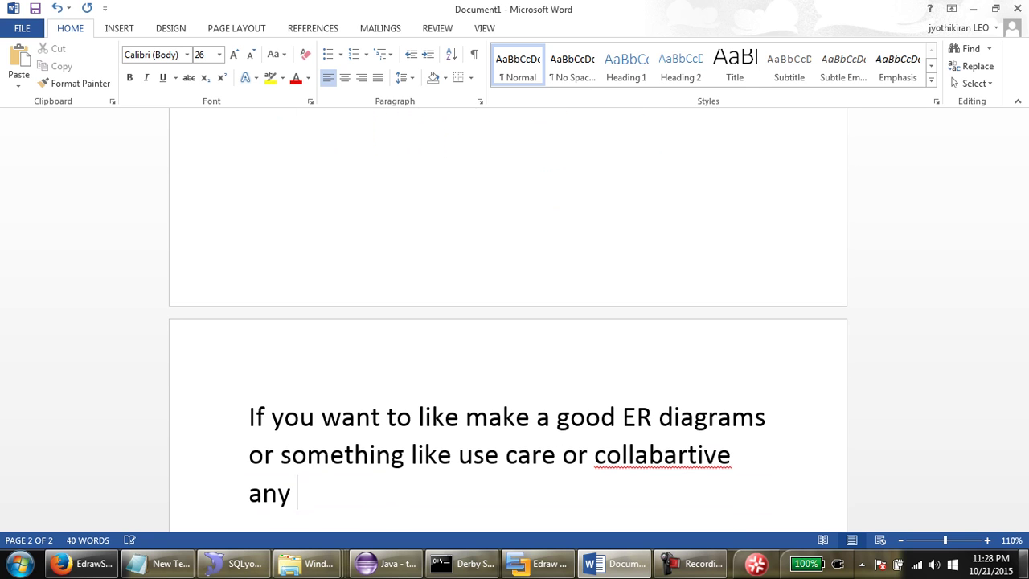
text( diagrams.)
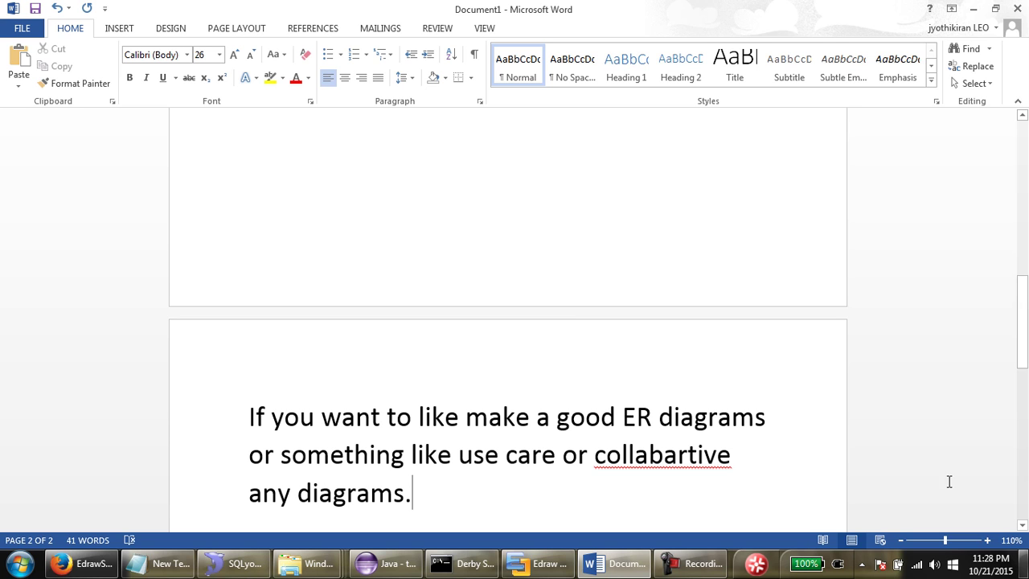
right_click(698, 466)
click(772, 387)
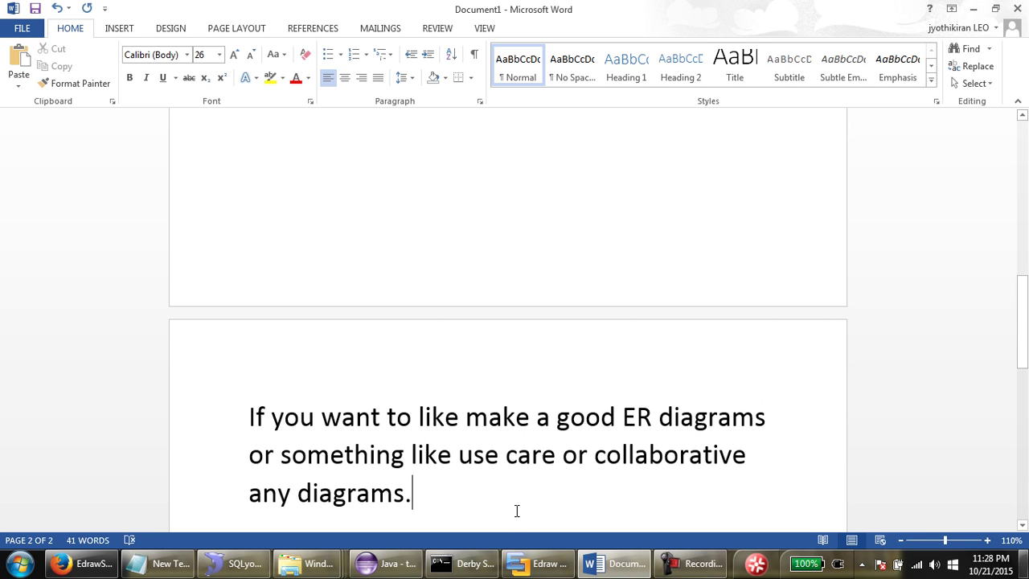
key(Return)
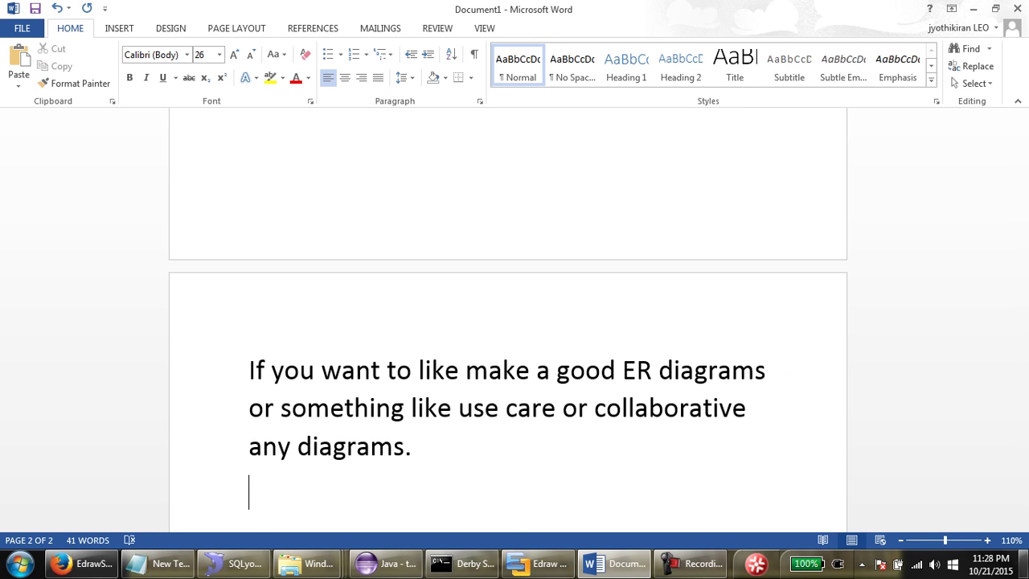
- Minimize the document, switch to Firefox, close the YouTube video page and open the Google home page
click(972, 9)
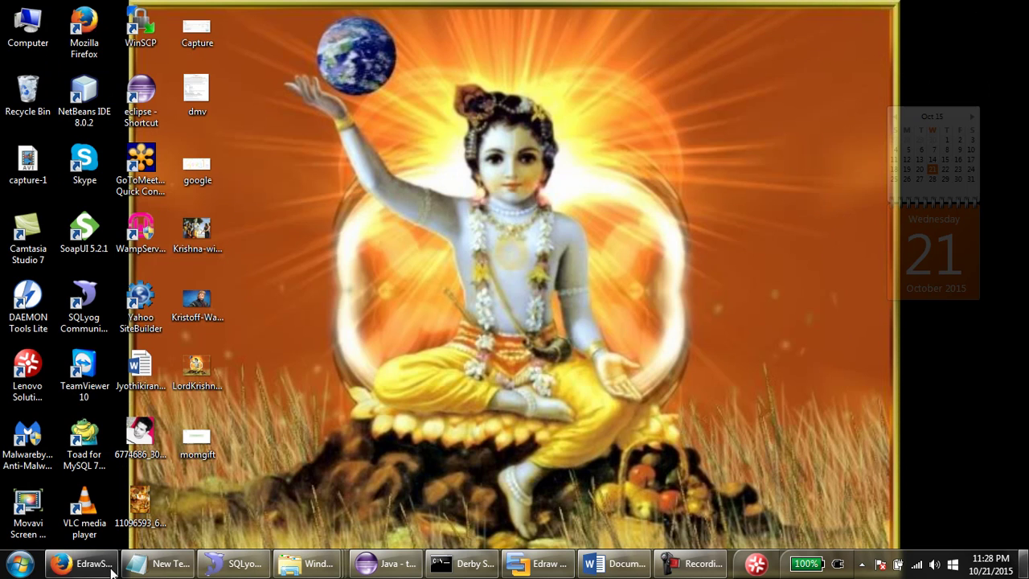
click(80, 563)
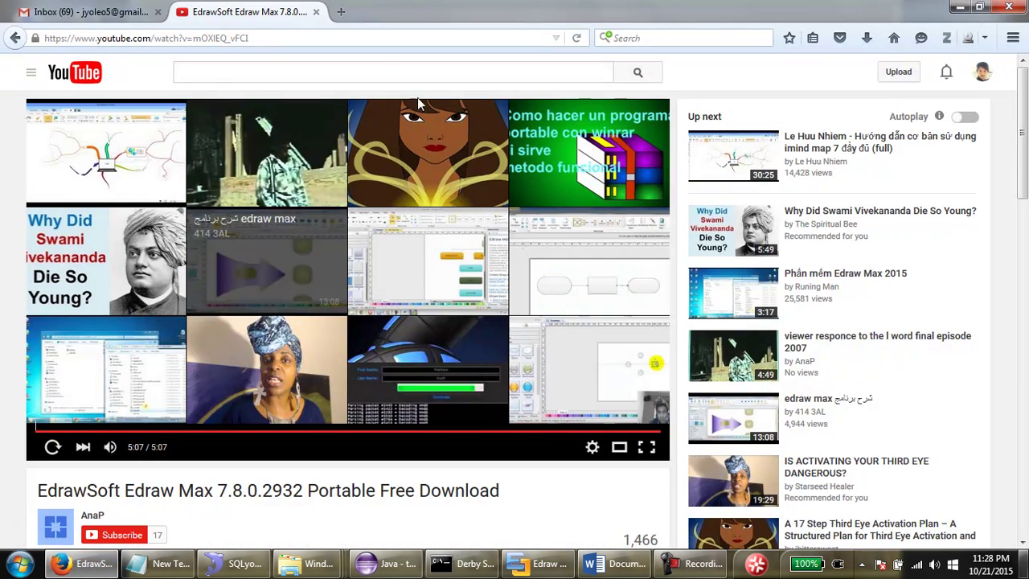
click(316, 11)
click(183, 15)
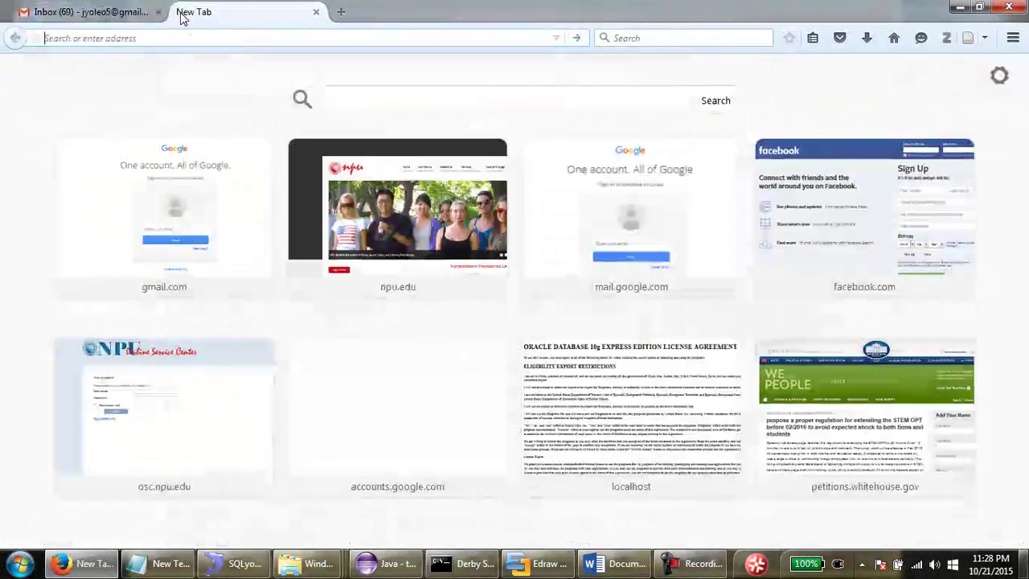
text(g)
key(Return)
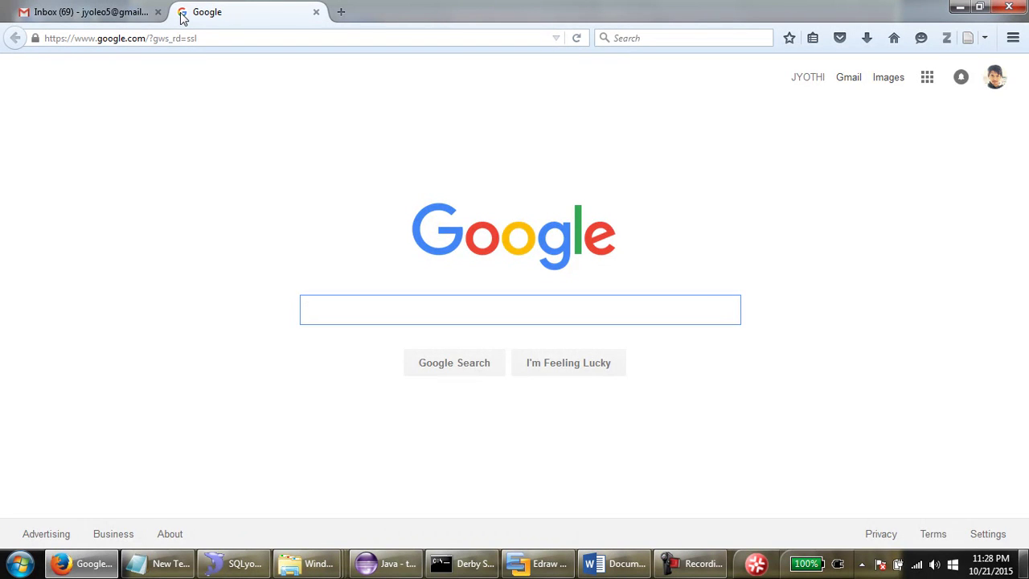
- Search Google for "edraw max free download"
text(Edr)
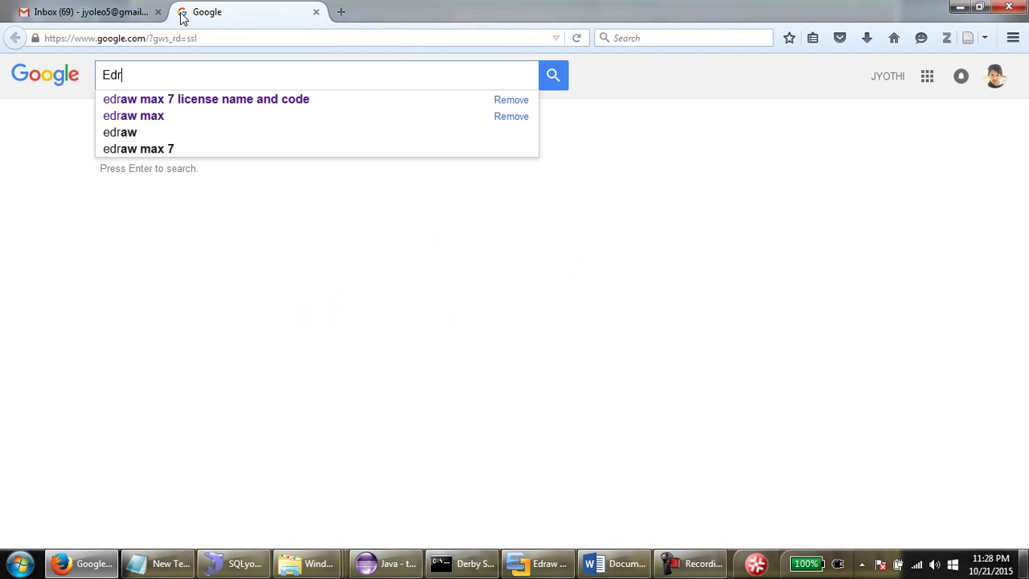
text(aw ma)
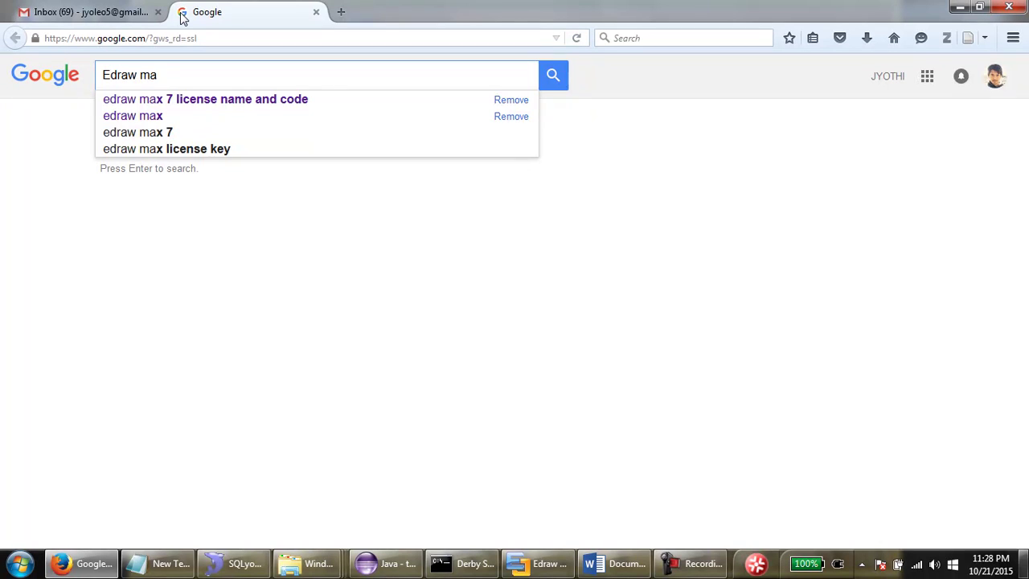
text(x free)
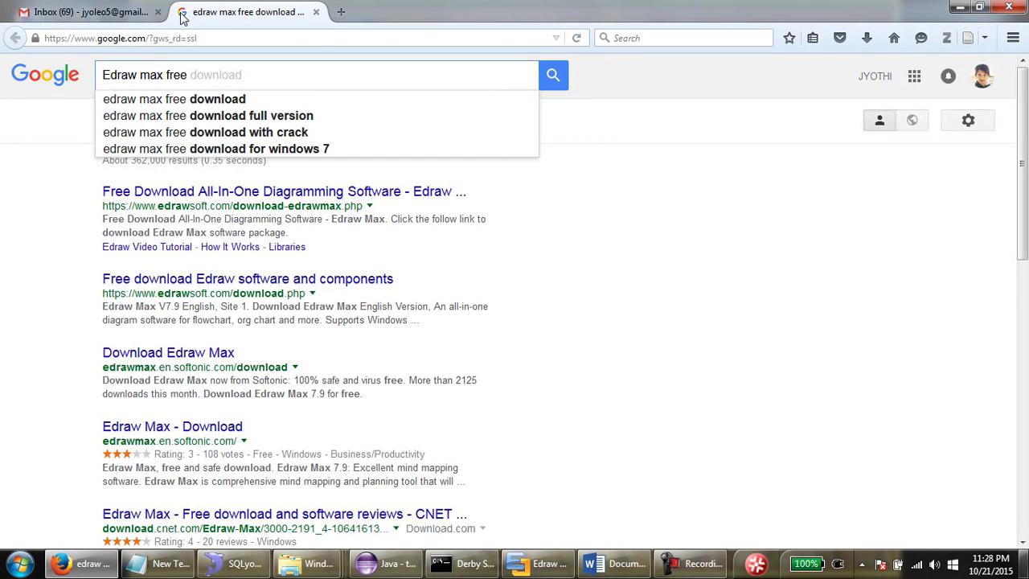
key(Down)
key(Return)
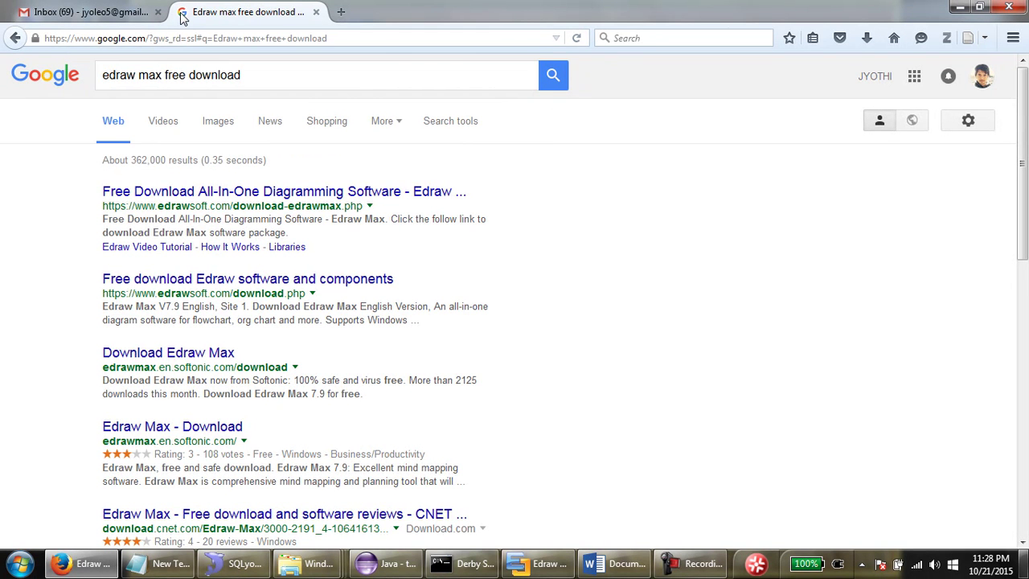
- Open the CNET result for the Edraw Max free download and look over its product details
scroll(477, 266, down, 1)
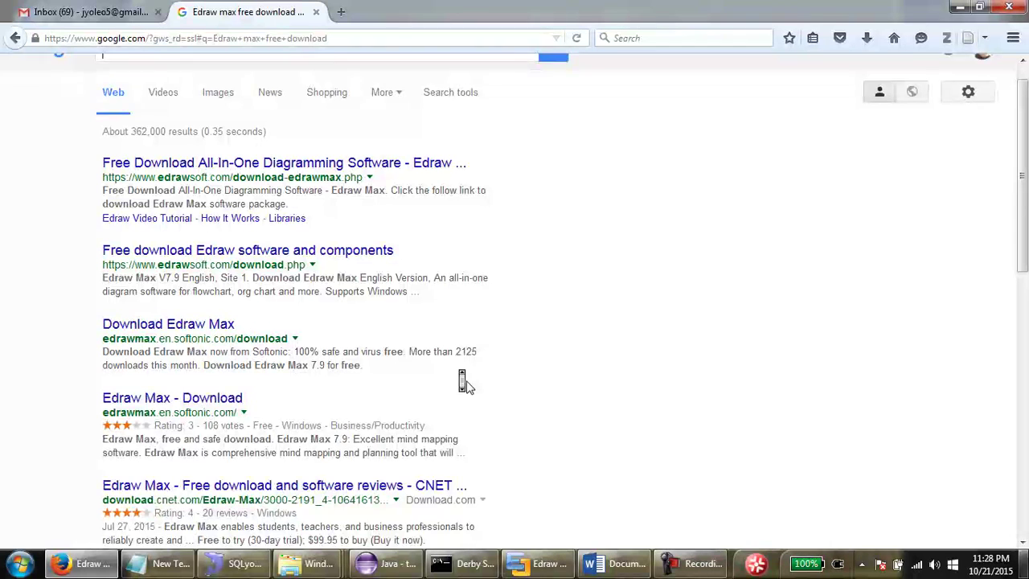
scroll(470, 387, down, 2)
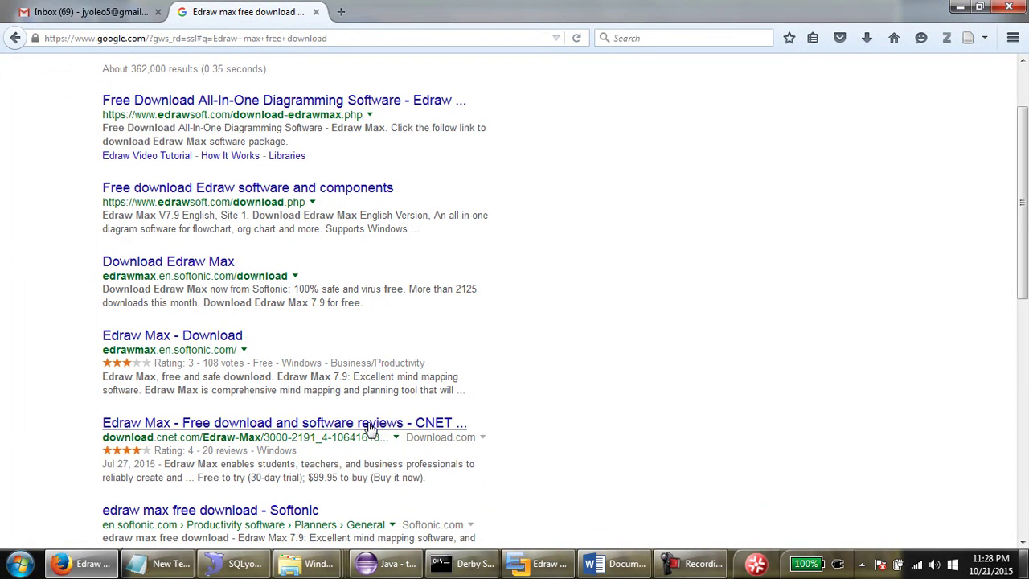
click(375, 422)
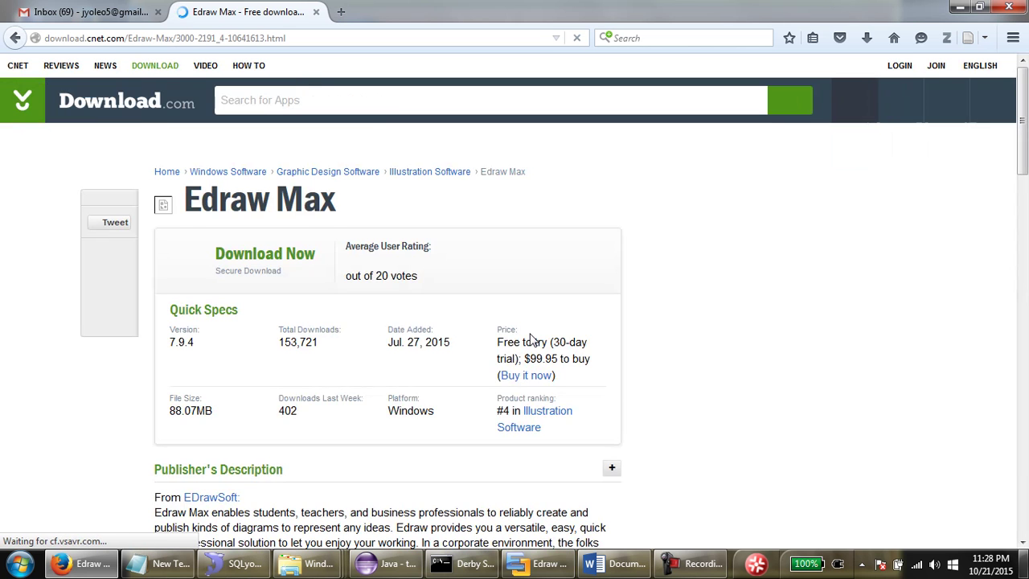
scroll(678, 316, down, 2)
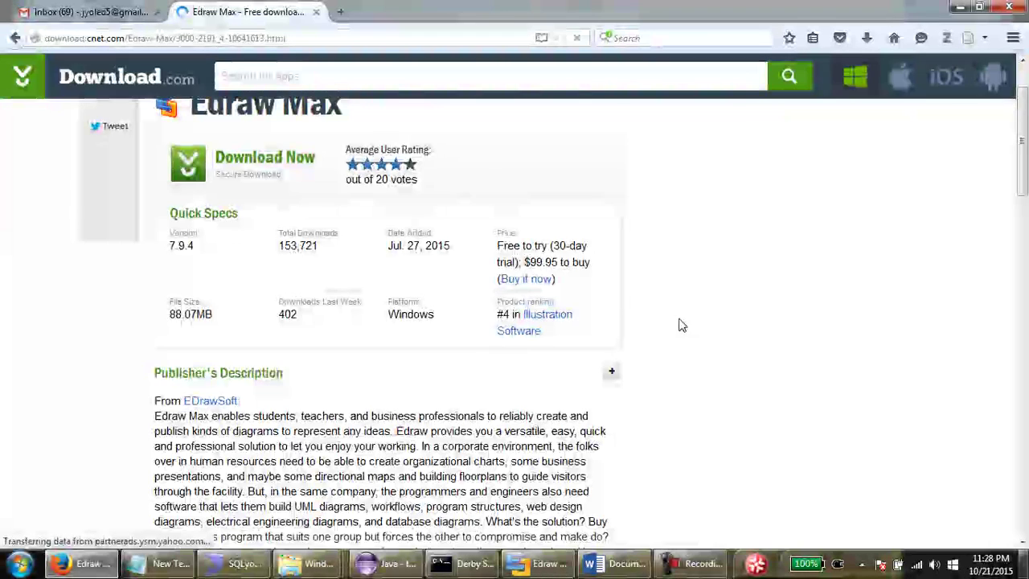
click(691, 562)
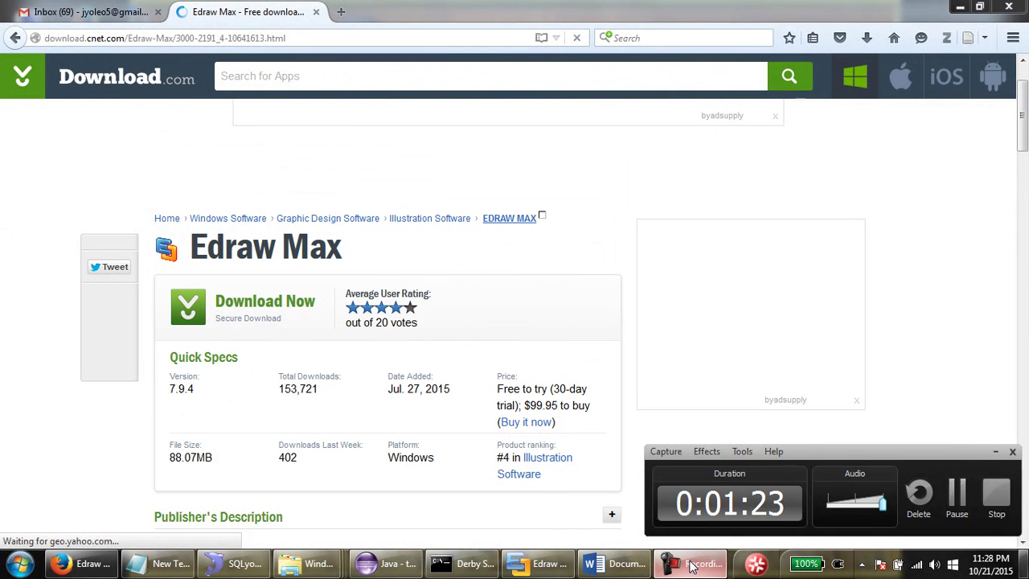
click(691, 563)
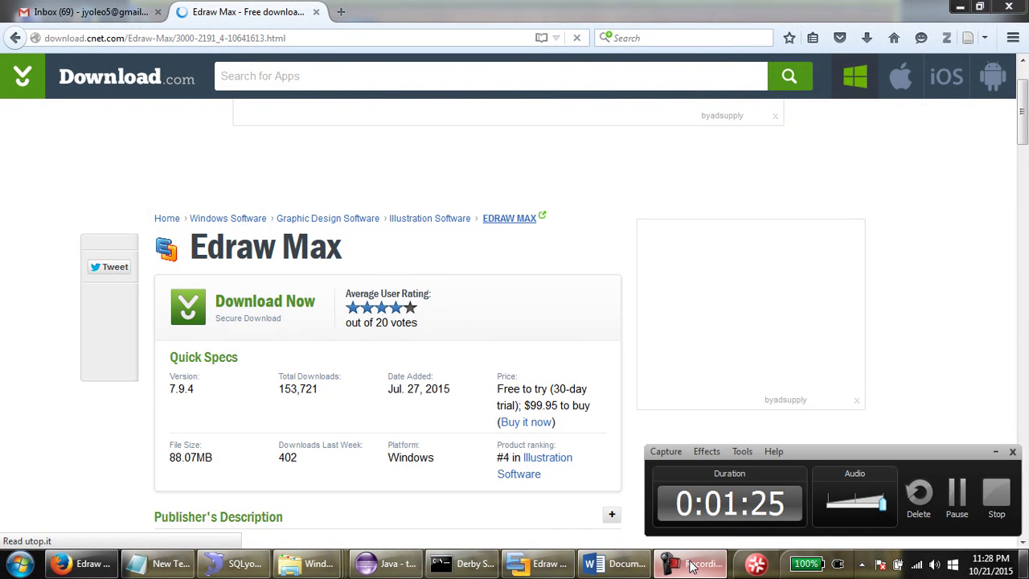
click(519, 244)
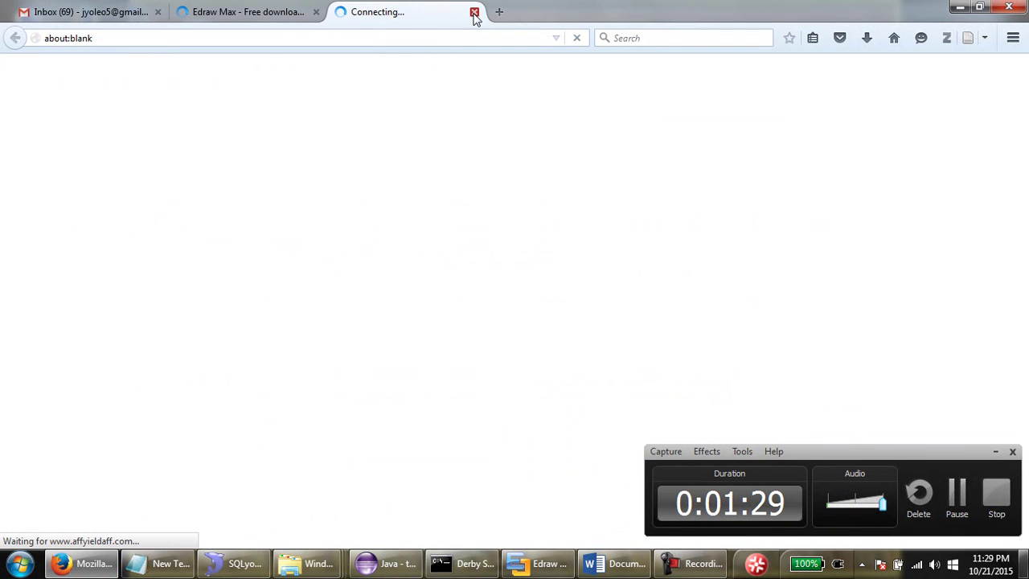
click(475, 12)
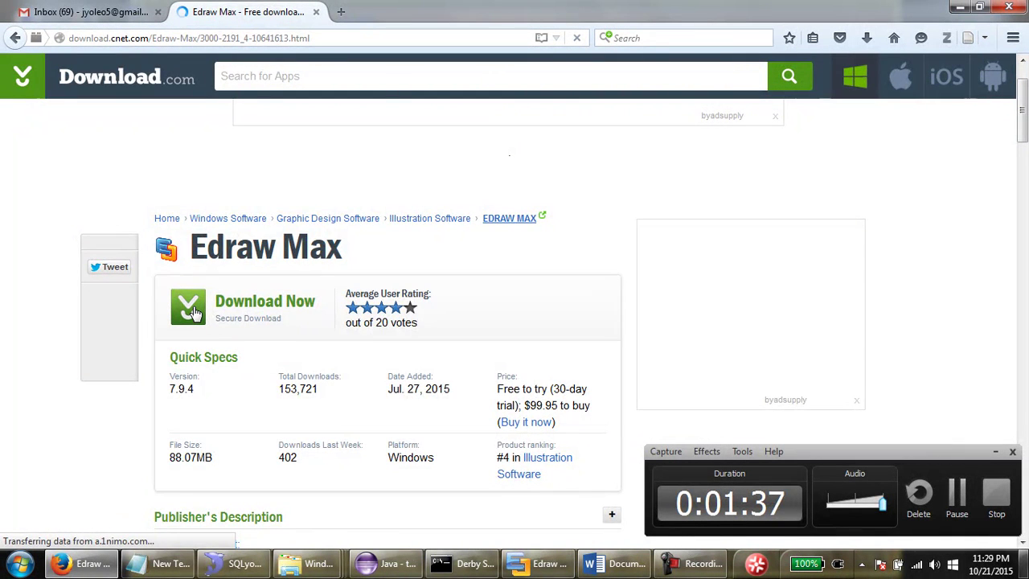
- Try to download Edraw Max from the CNET page, closing the McAfee and Reimage advertising pages
click(193, 312)
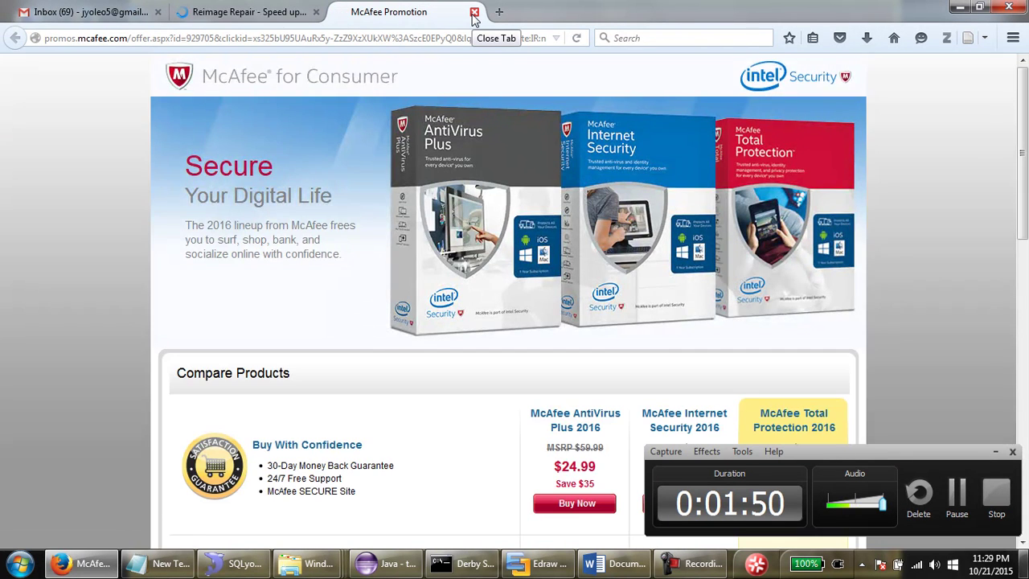
click(474, 13)
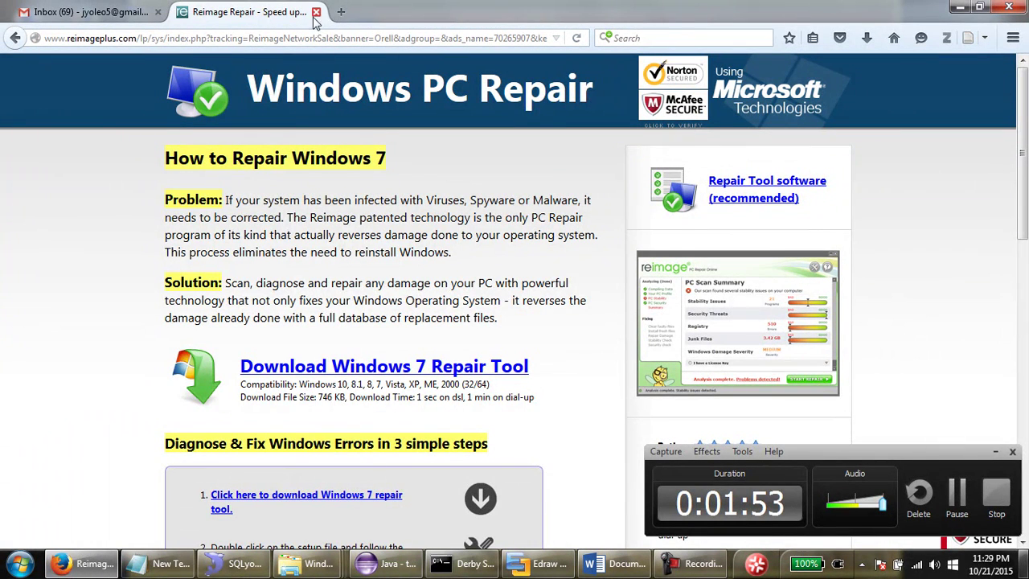
click(317, 13)
click(609, 267)
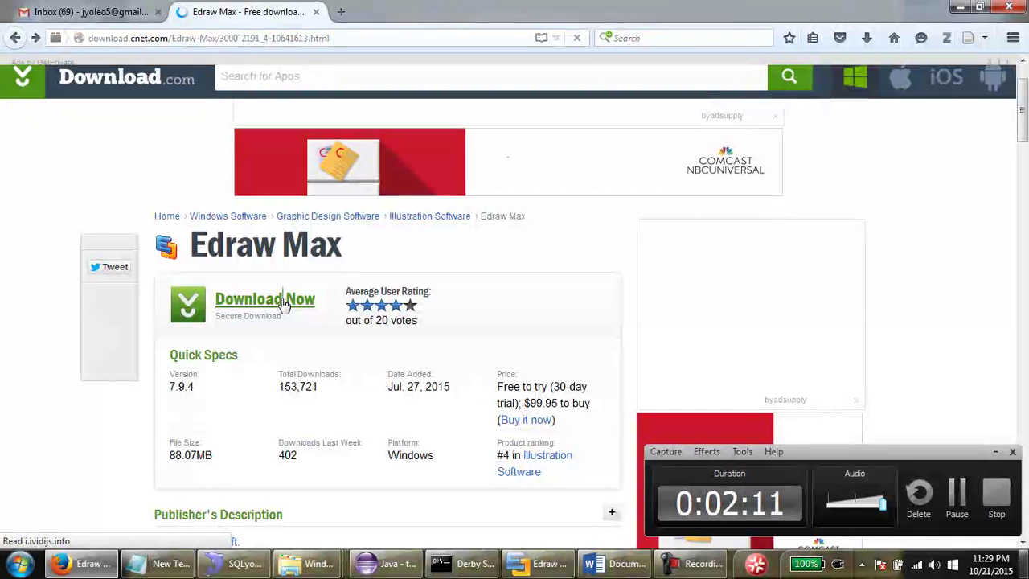
- Check the browser's list of recent downloads
click(996, 452)
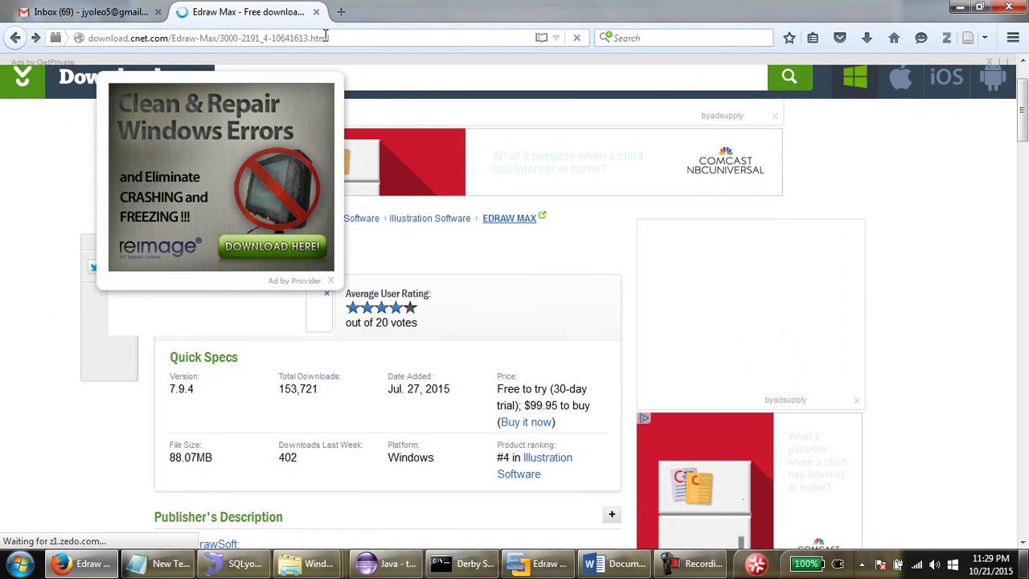
key(ctrl+l)
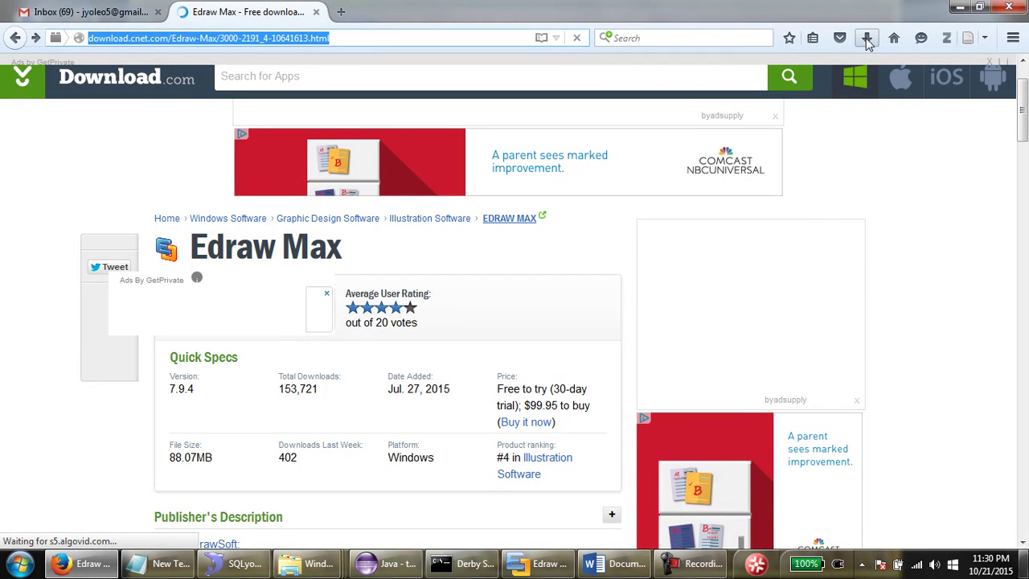
click(866, 39)
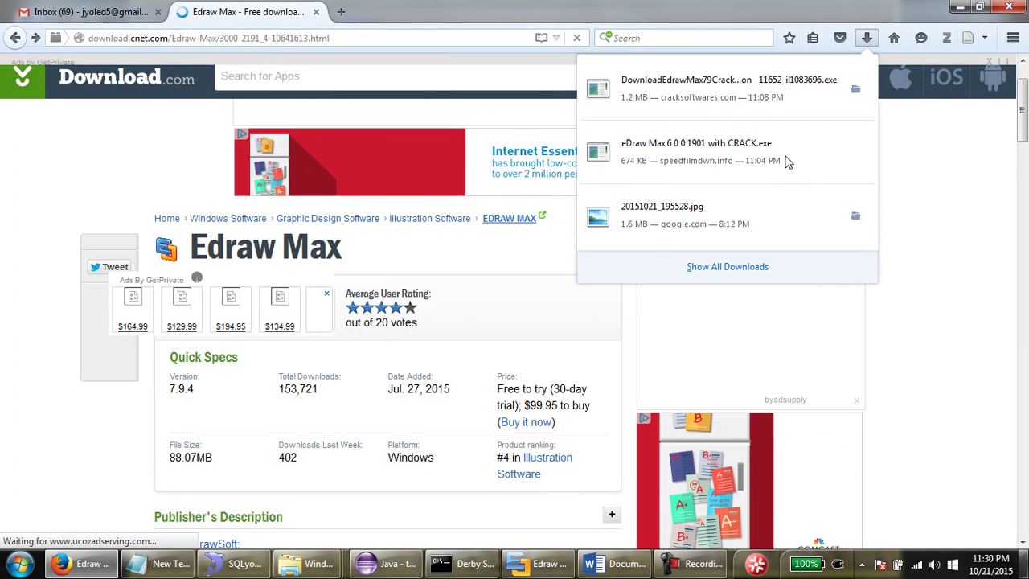
- Minimize the browser window and refresh the desktop
click(960, 7)
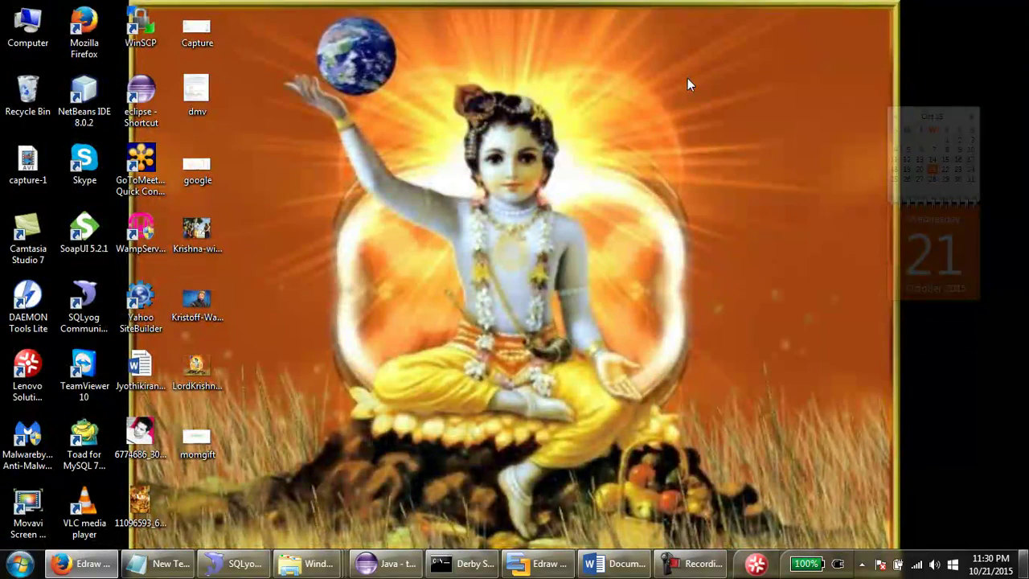
right_click(687, 86)
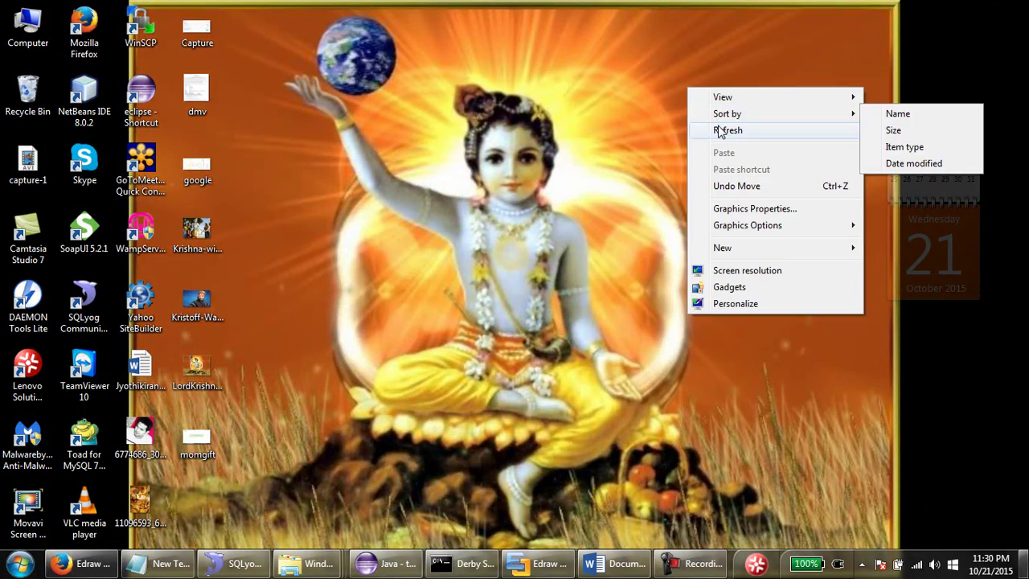
click(718, 128)
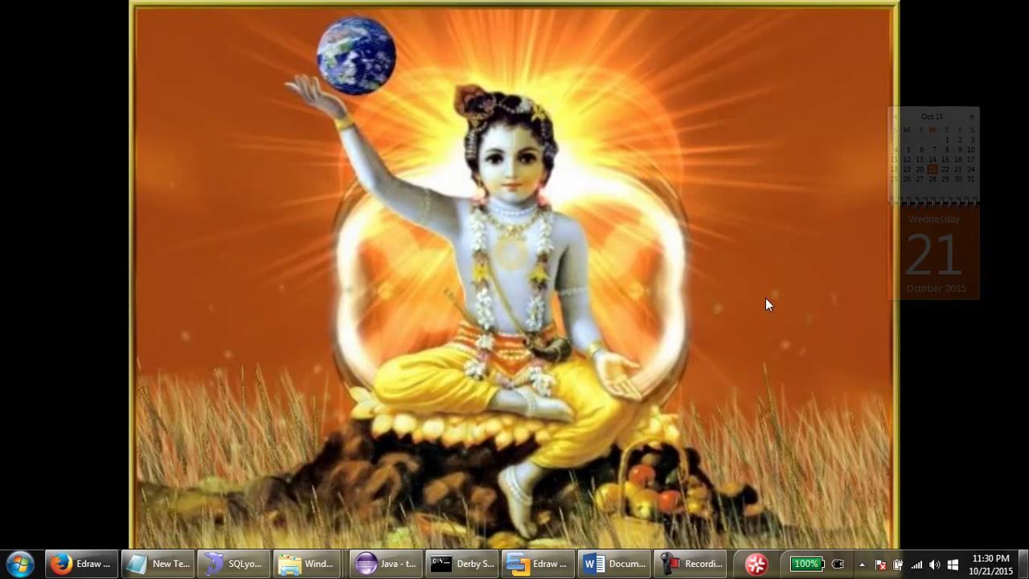
- Close the open Edraw Max drawing without saving its changes and start Edraw Max 7 again
click(546, 568)
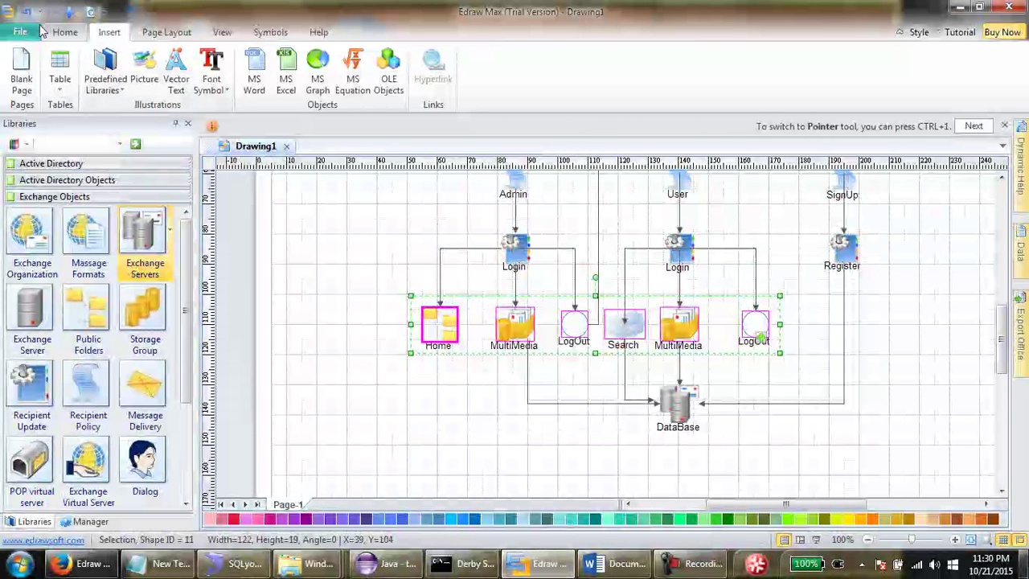
click(22, 36)
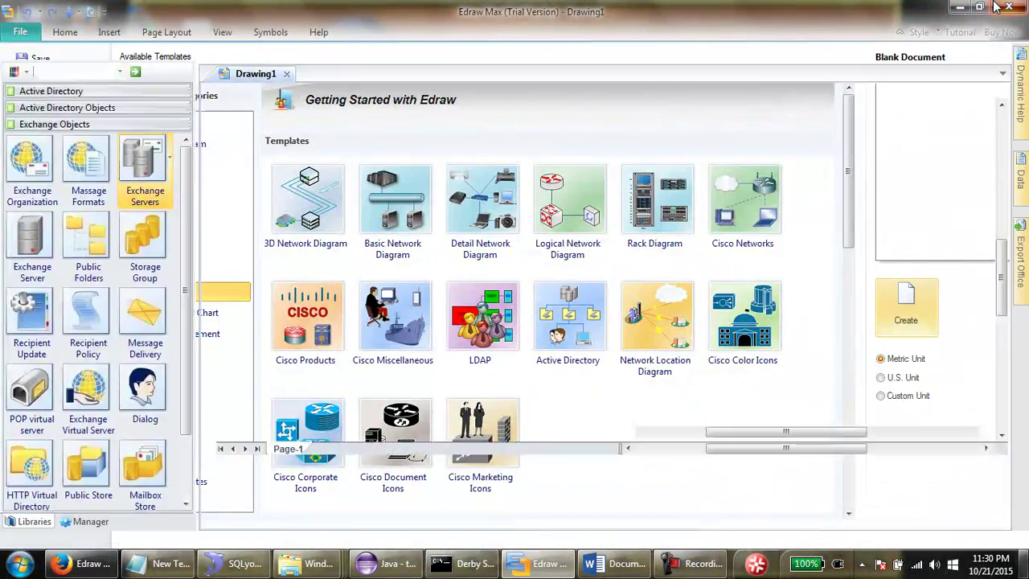
click(1001, 6)
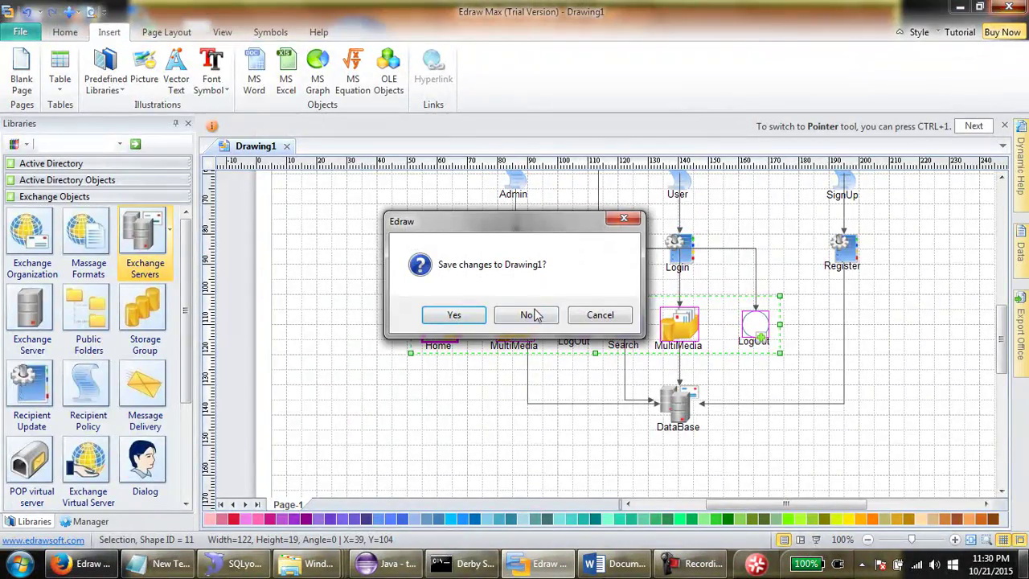
click(531, 315)
click(19, 562)
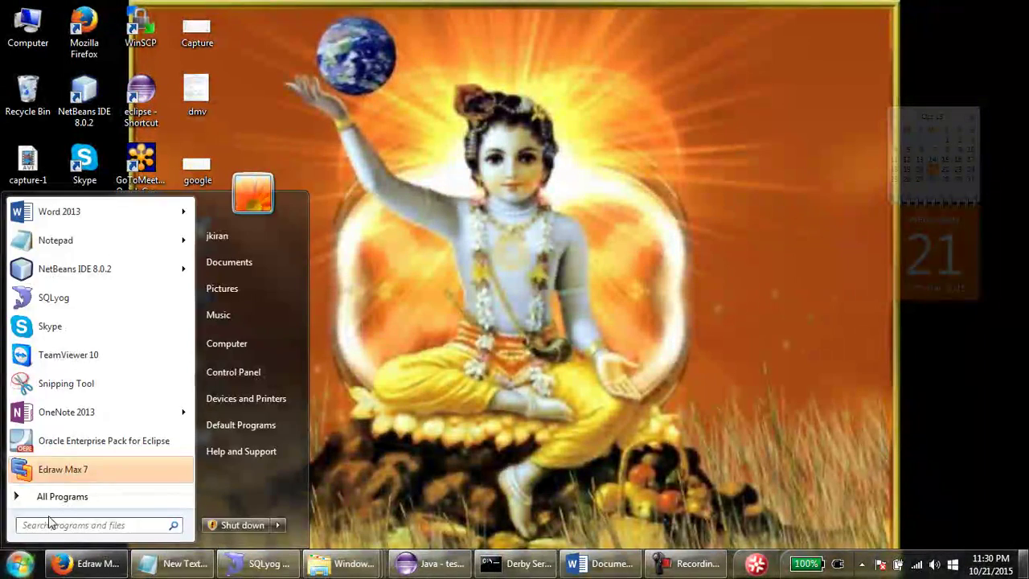
click(107, 468)
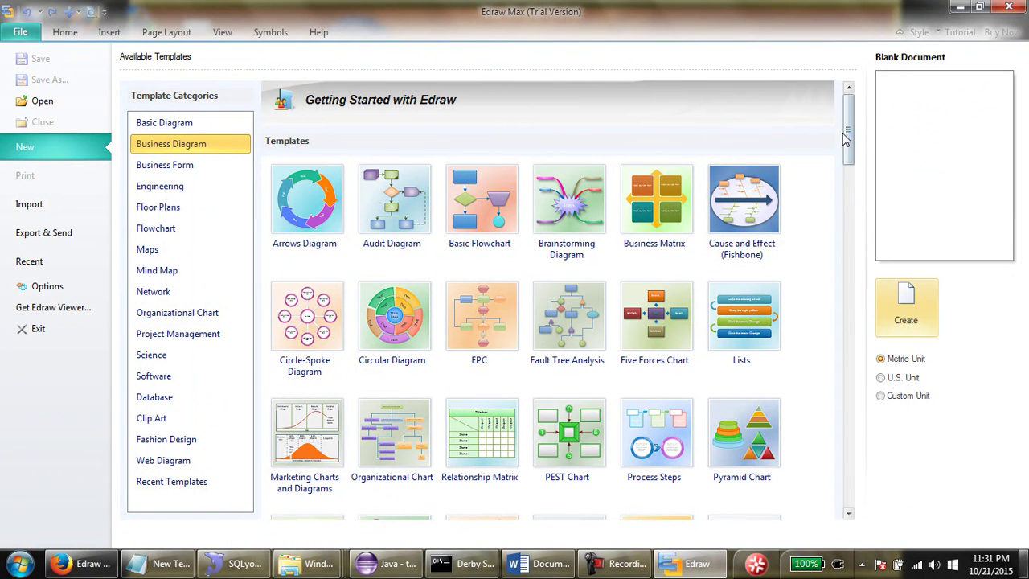
- Look through the templates and examples in the Software, Database, Flowchart, Floor Plans, Engineering, Business Form and Business Diagram categories
drag(850, 139, 874, 139)
click(179, 379)
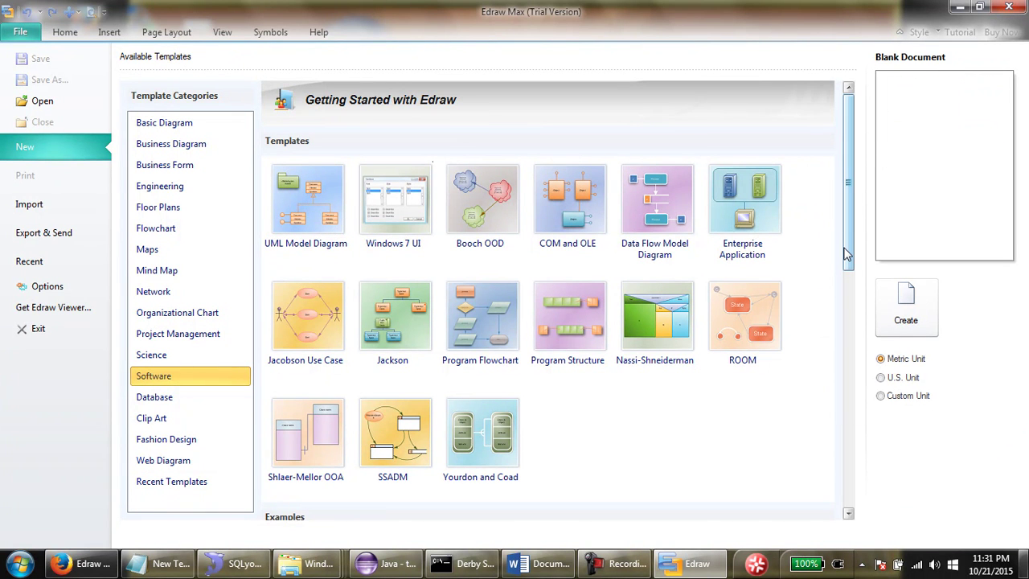
drag(848, 254, 857, 354)
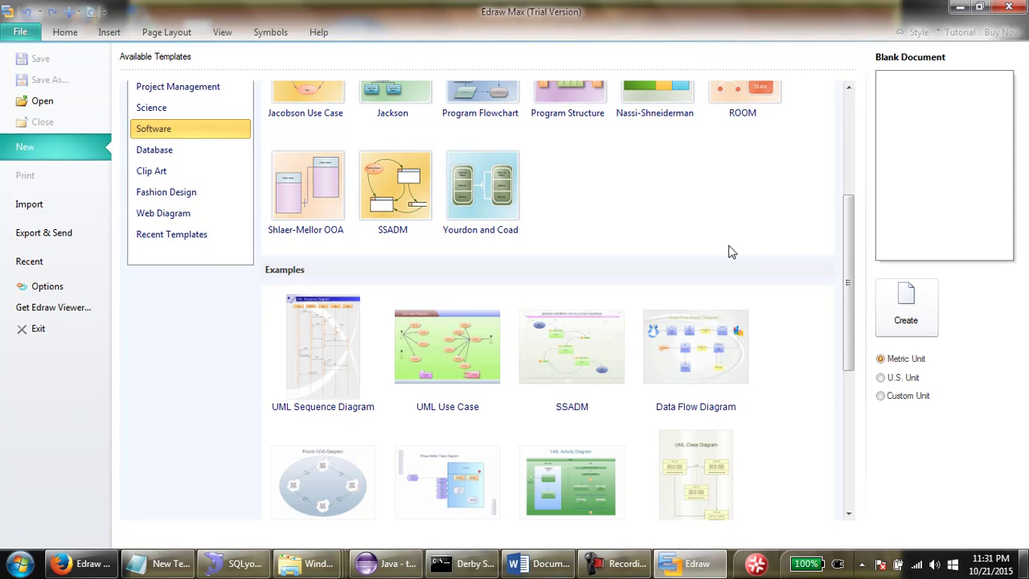
drag(846, 281, 844, 195)
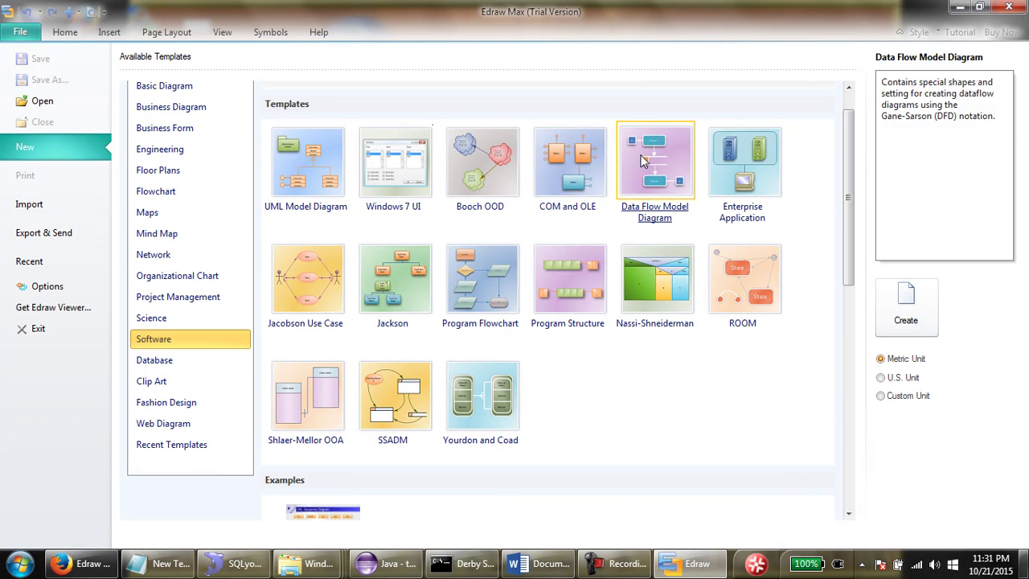
click(161, 361)
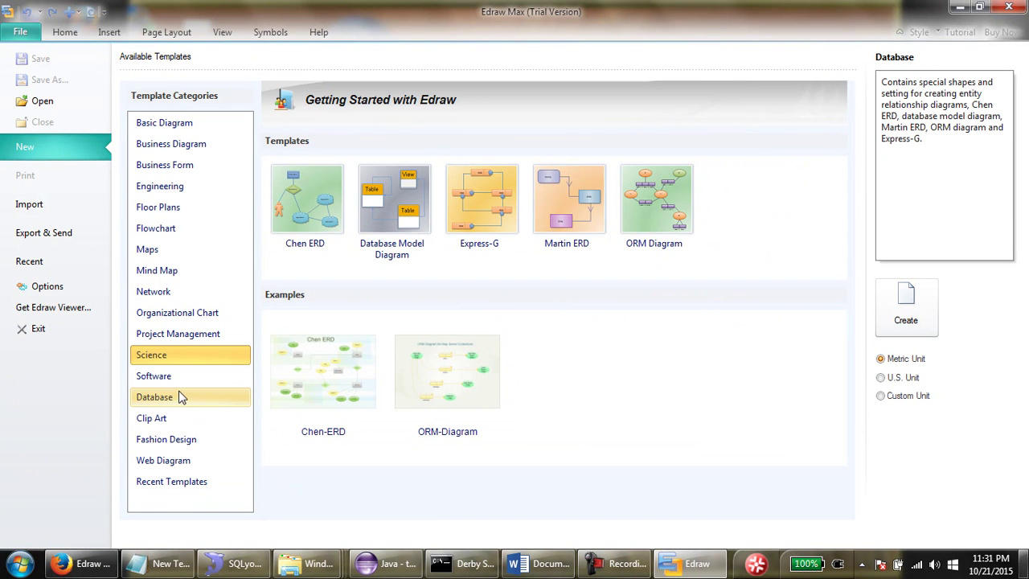
click(183, 378)
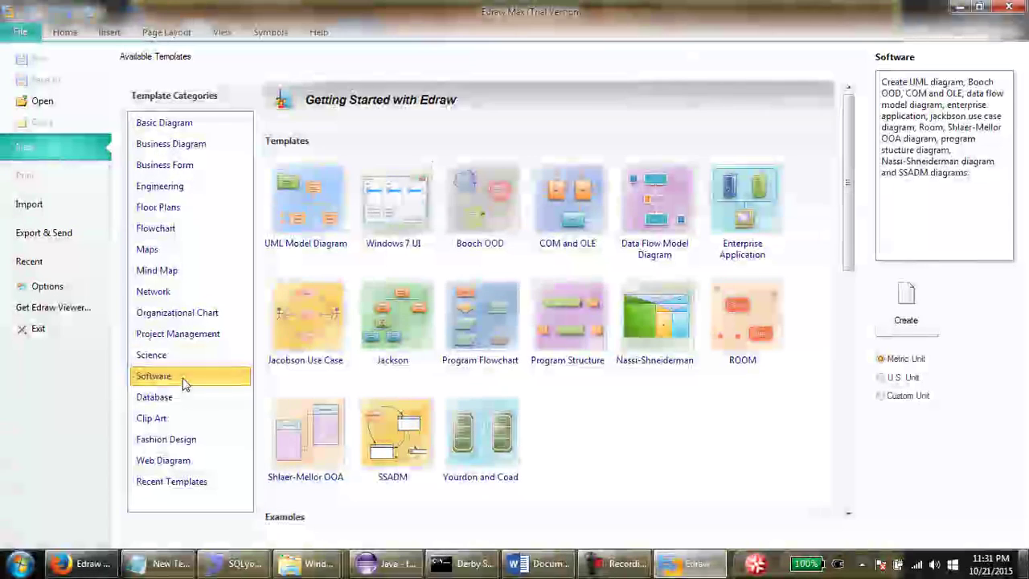
click(185, 230)
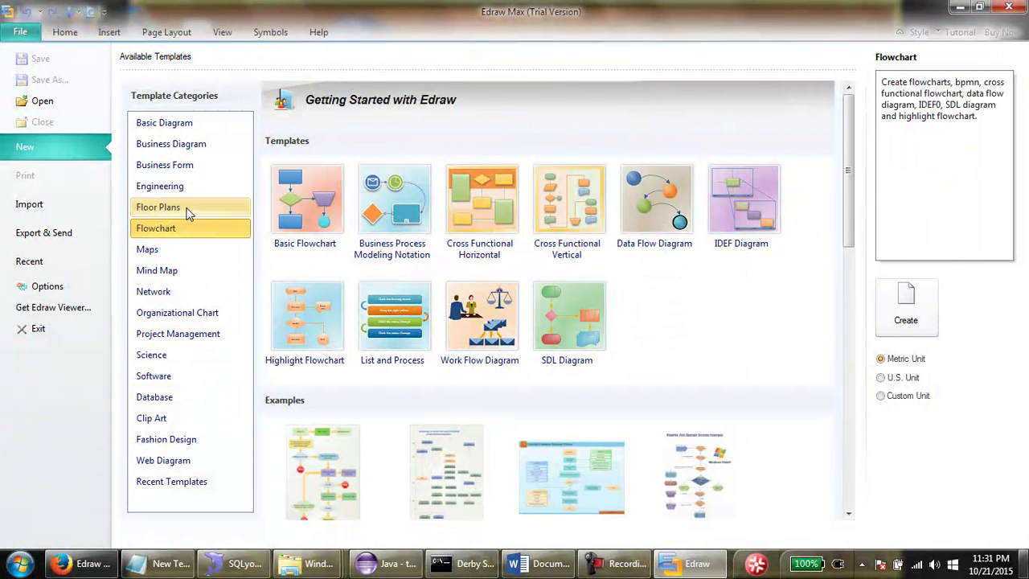
click(187, 209)
click(186, 185)
click(193, 167)
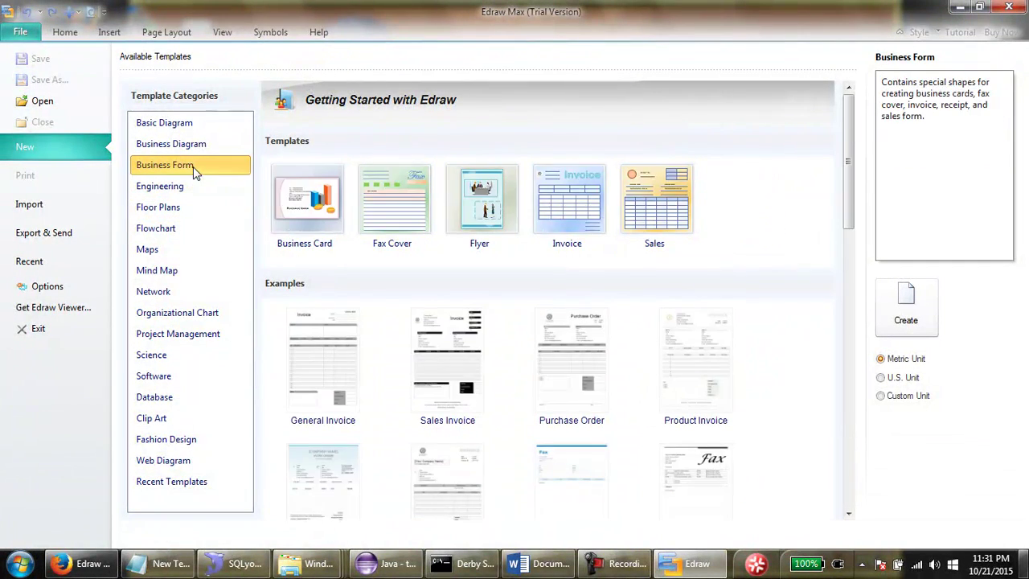
click(193, 143)
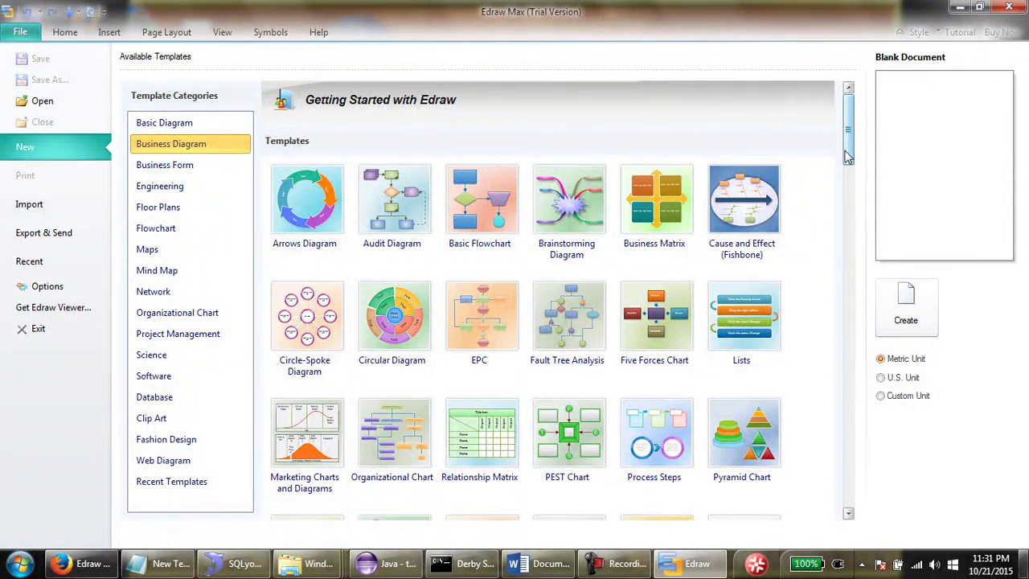
drag(848, 159, 873, 107)
- Create a new drawing from the Web Site Map template in the Web Diagram category
click(193, 465)
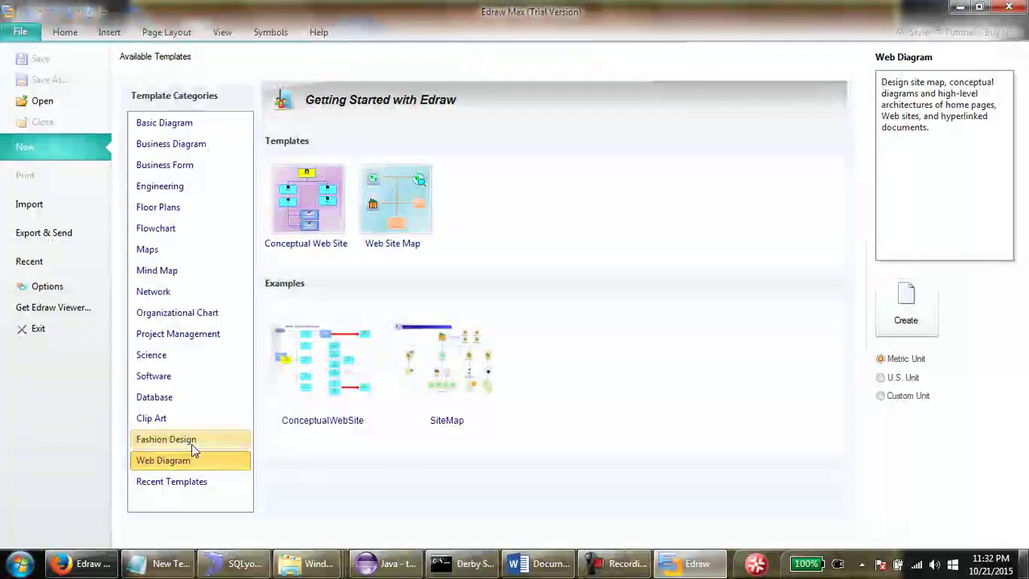
click(316, 228)
click(467, 170)
click(400, 229)
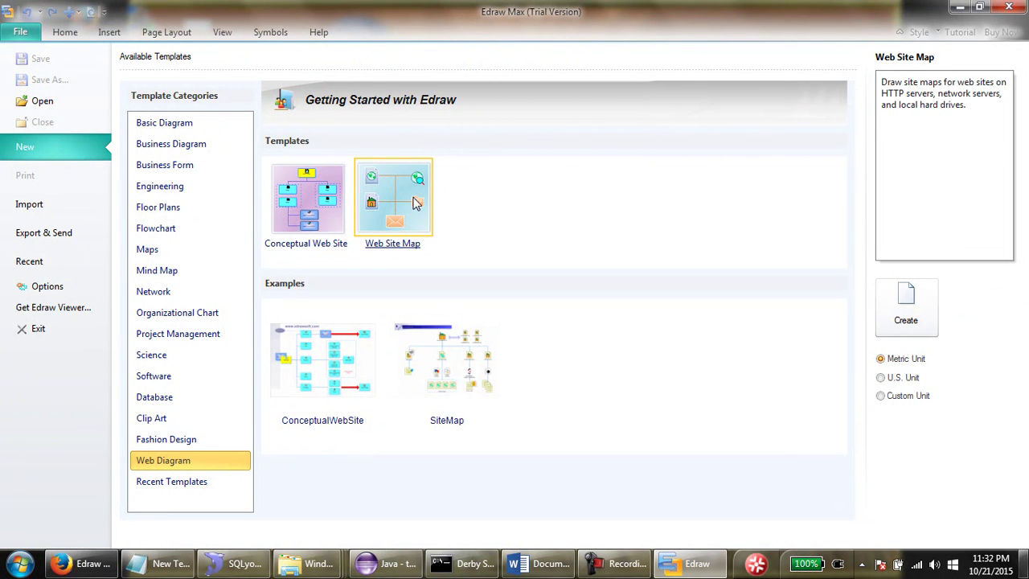
double_click(389, 248)
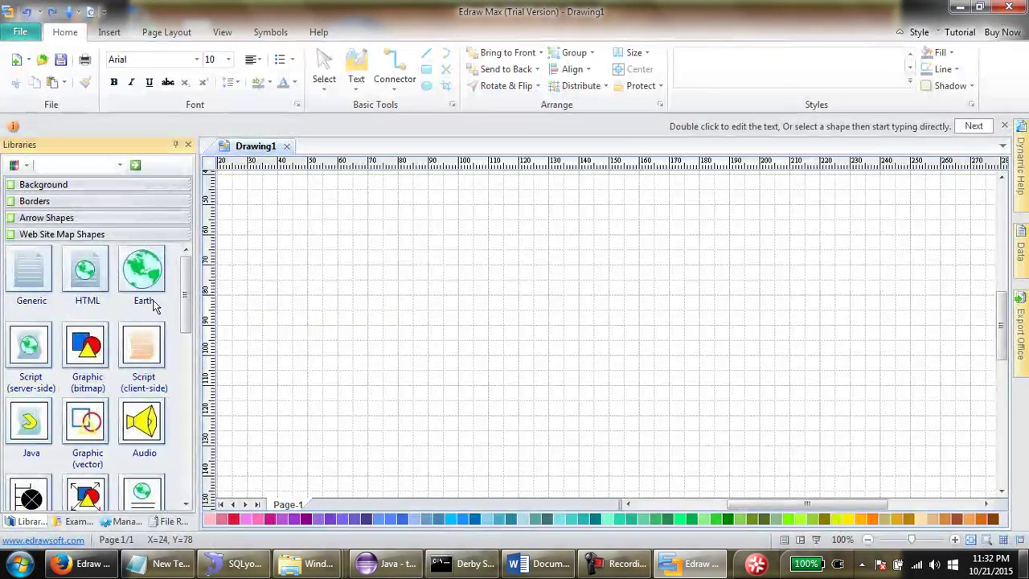
- Place an HTML shape in the upper part of the drawing page and label it "HTML"
drag(88, 270, 427, 224)
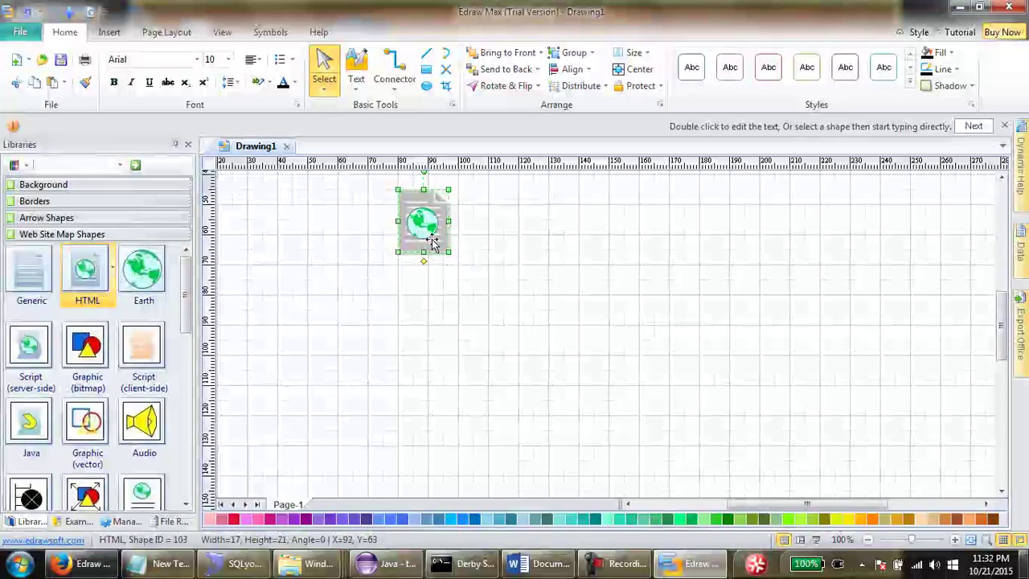
double_click(430, 237)
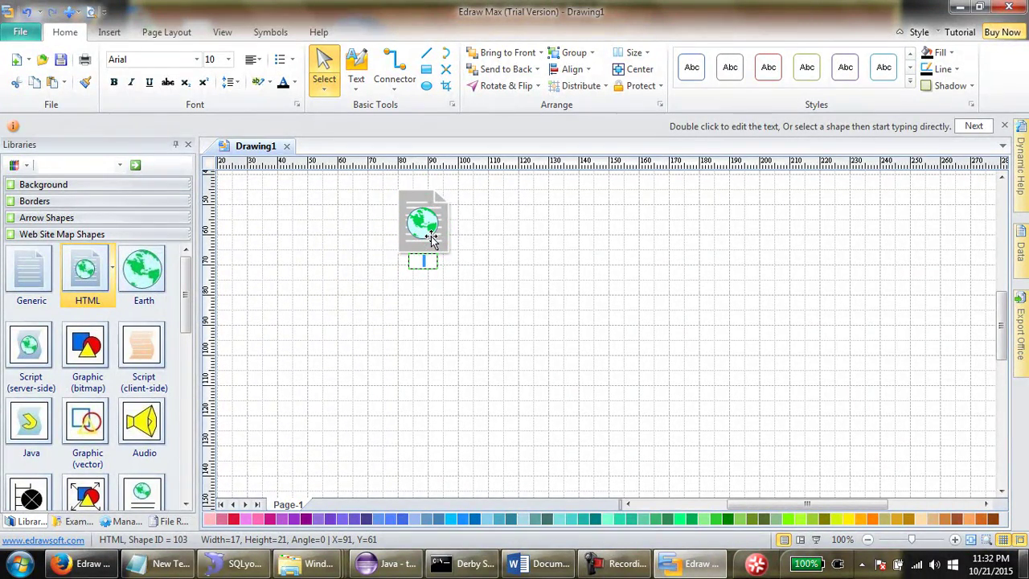
text(HTML)
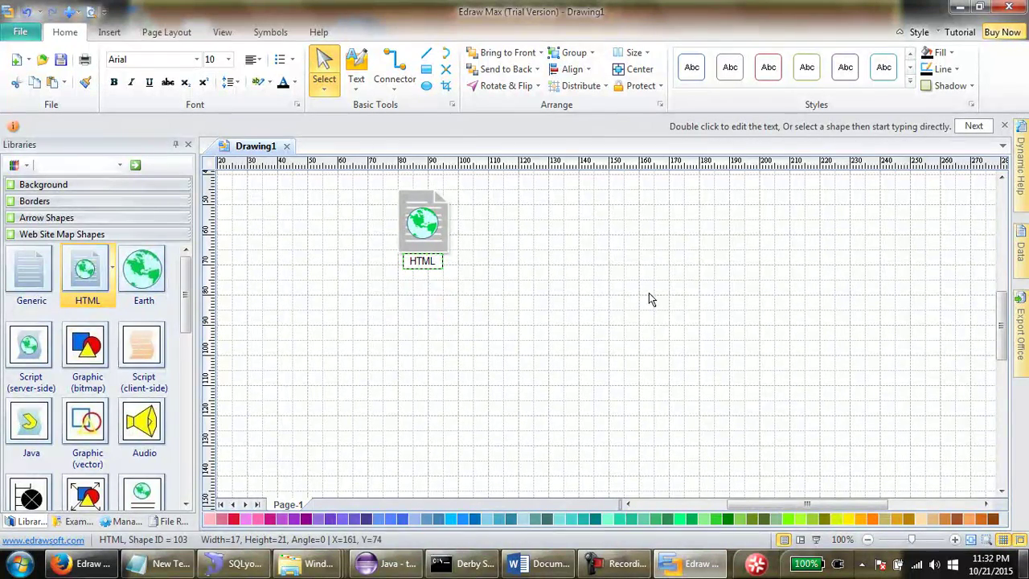
click(584, 298)
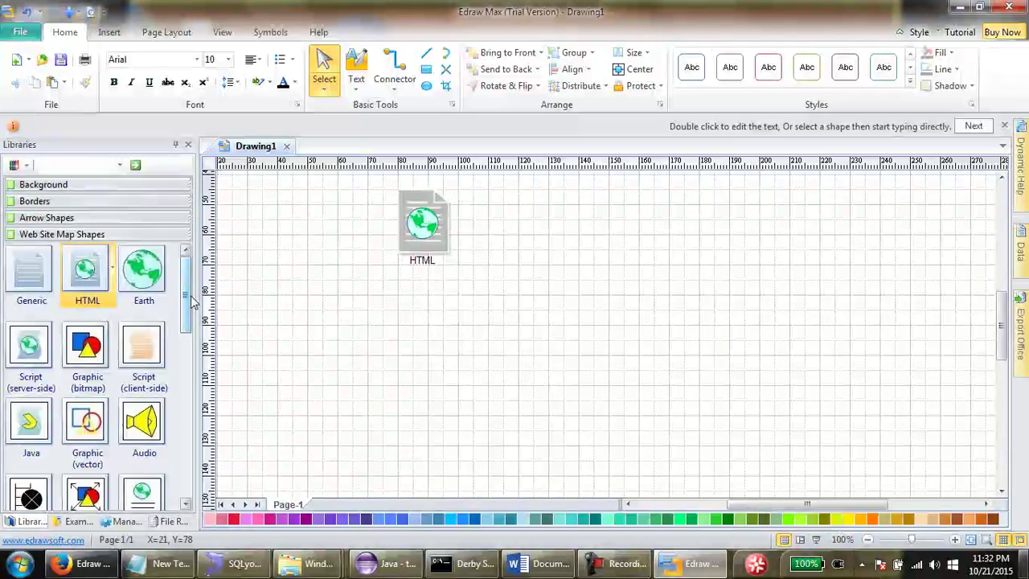
- Place a Script (server-side) shape below the HTML shape and label it "JSP"
scroll(189, 302, down, 1)
drag(29, 298, 430, 339)
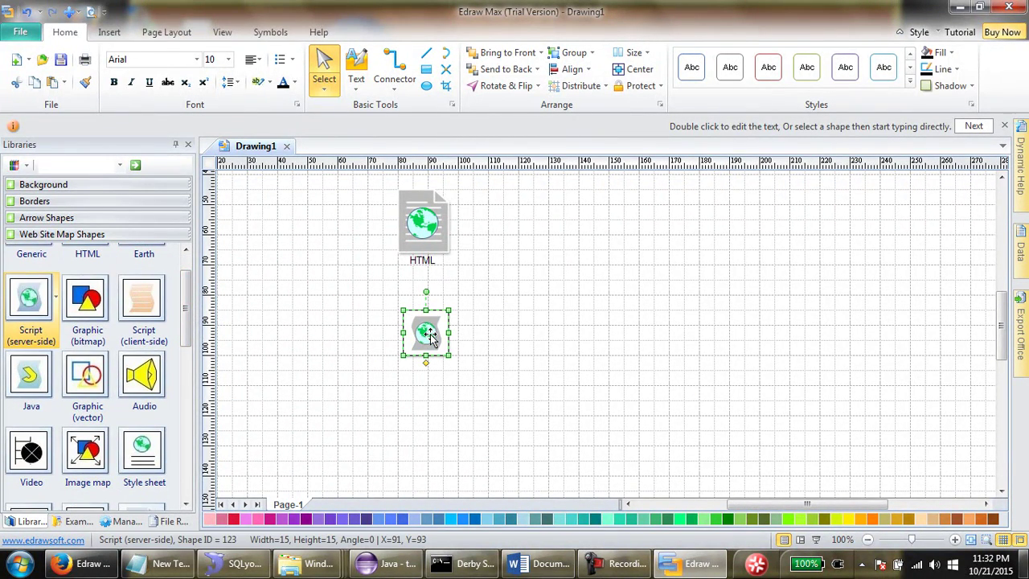
double_click(430, 340)
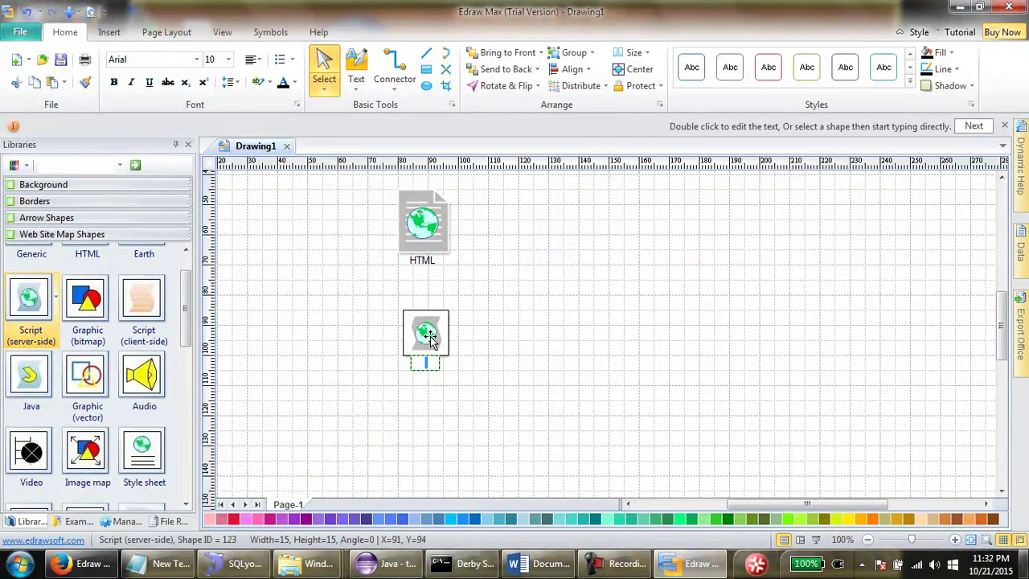
text(JSP)
key(Return)
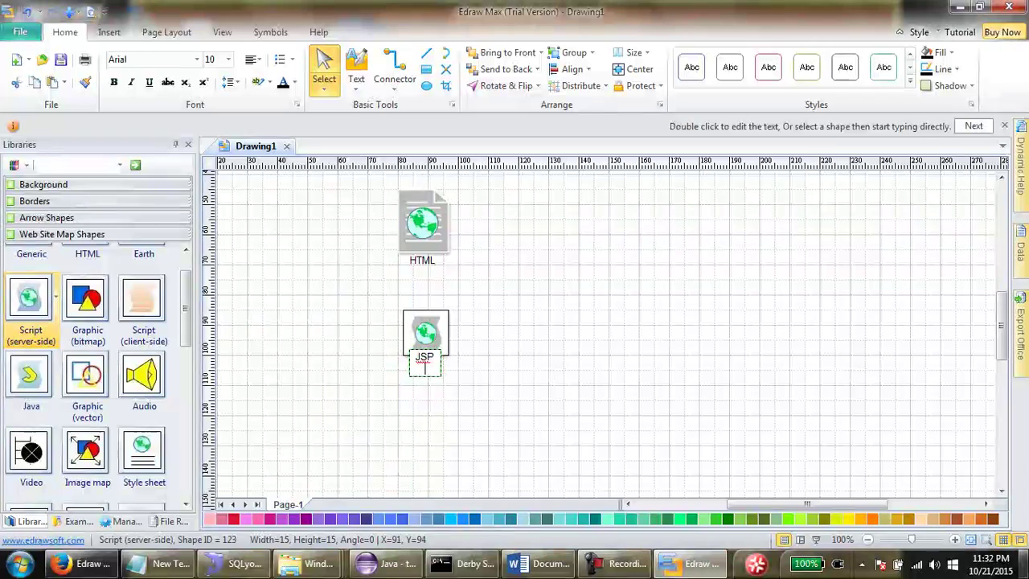
key(Escape)
click(653, 356)
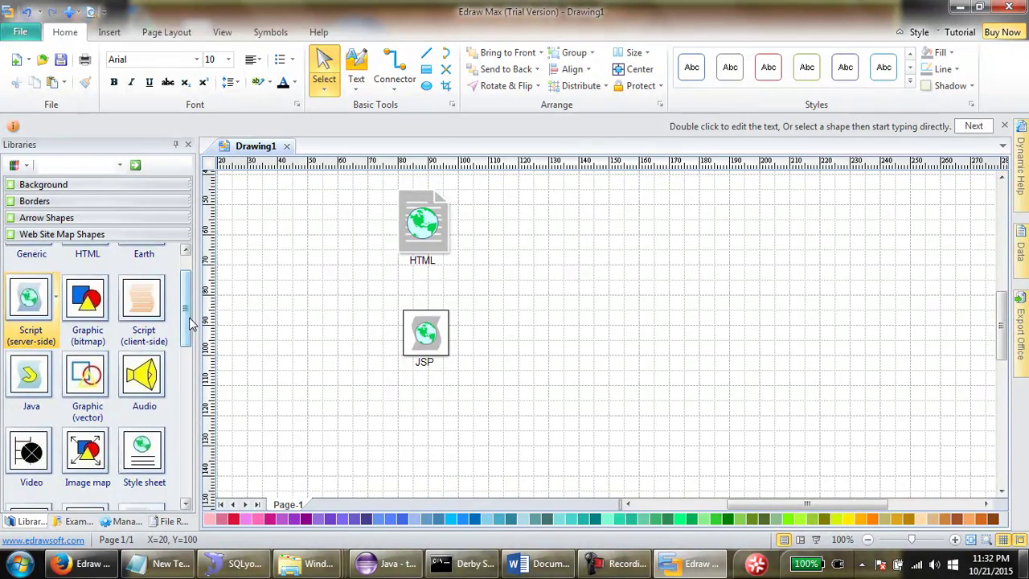
- Place an XML shape to the right of the HTML and JSP shapes and label it "XML"
scroll(191, 322, down, 3)
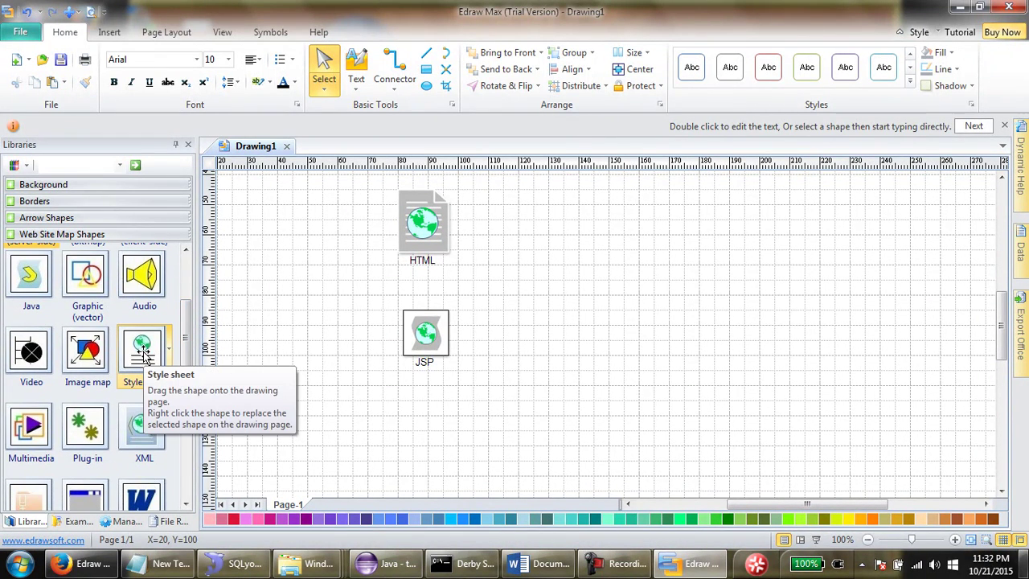
drag(138, 444, 557, 301)
double_click(557, 302)
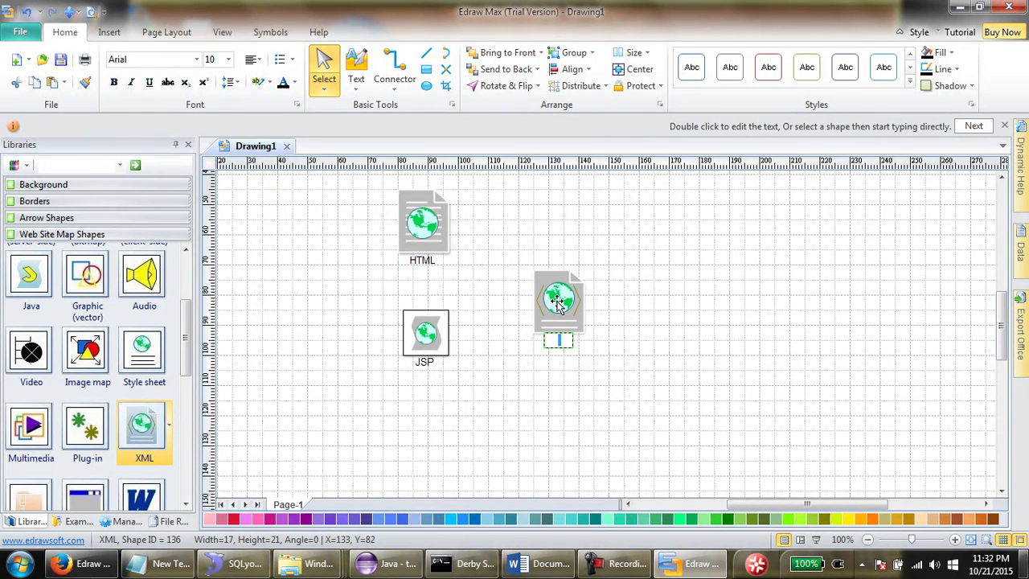
text(XML)
click(557, 301)
- Shrink the XML shape to about 12 by 15 and HTML to about 15 by 16, arranging XML beside the HTML and JSP column
drag(557, 302, 531, 289)
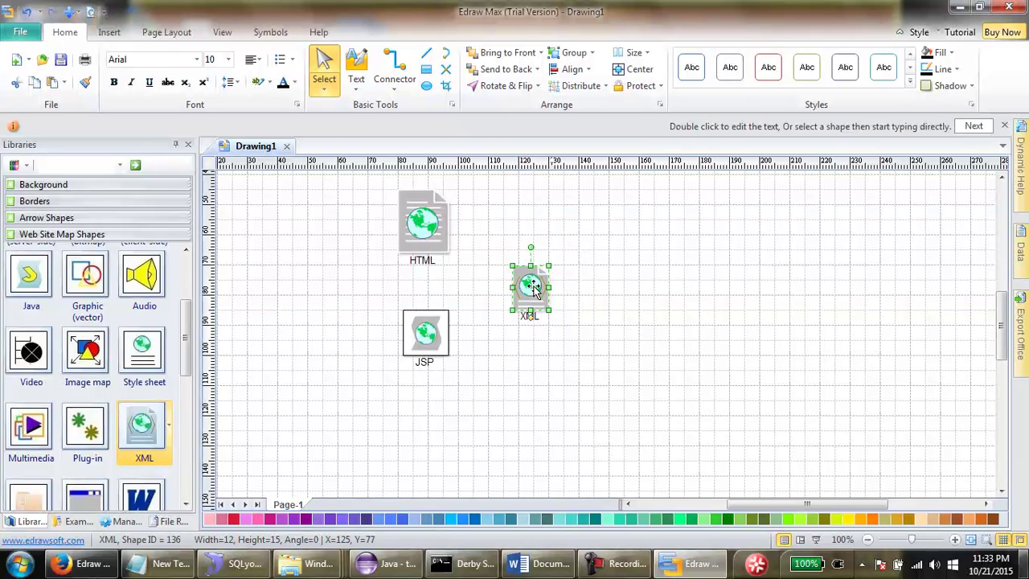
click(430, 243)
drag(448, 252, 591, 297)
mouse_move(420, 323)
mouse_down()
mouse_move(435, 259)
mouse_move(435, 312)
mouse_up()
drag(577, 286, 463, 230)
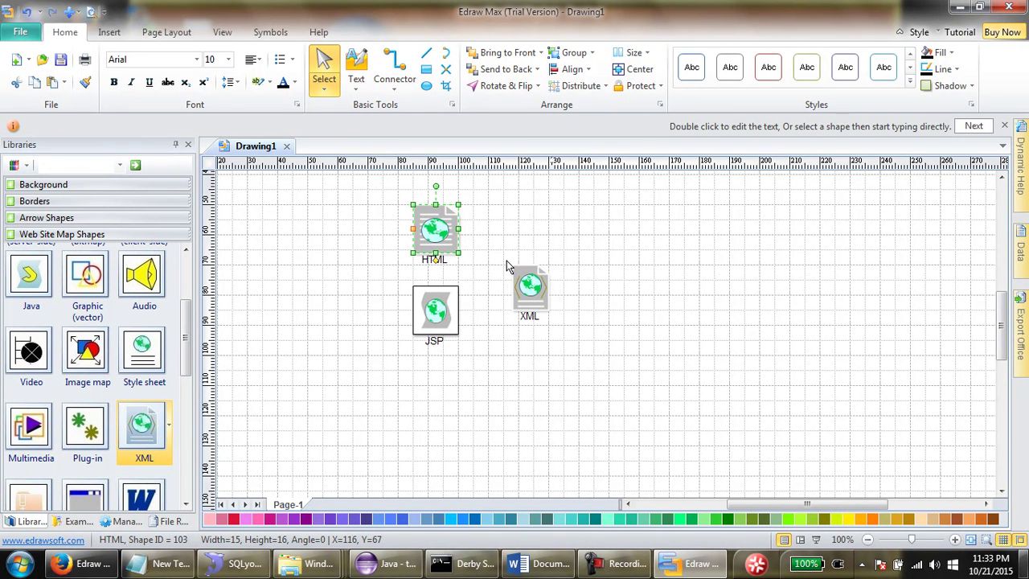
click(528, 277)
drag(529, 278, 532, 263)
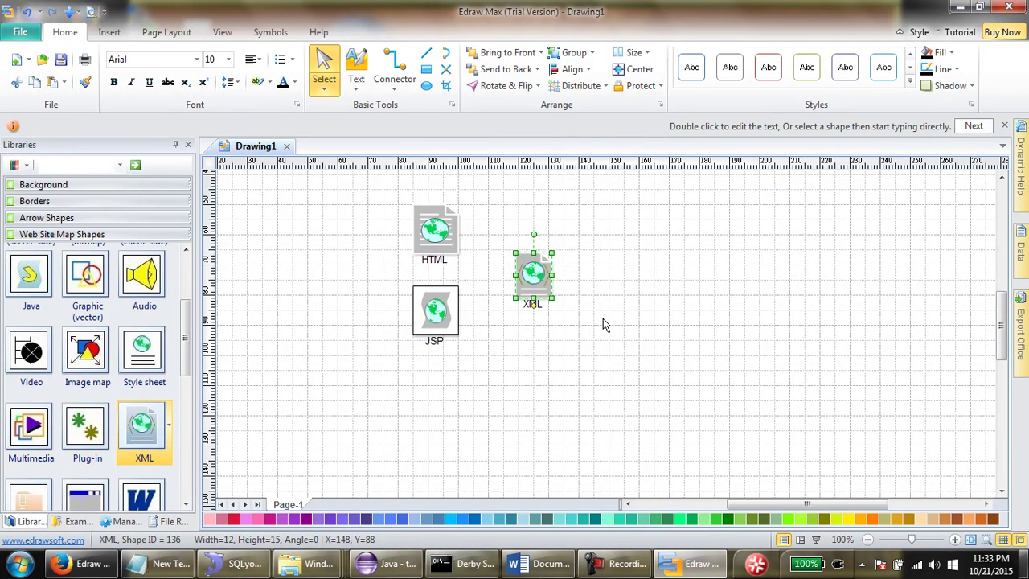
click(606, 325)
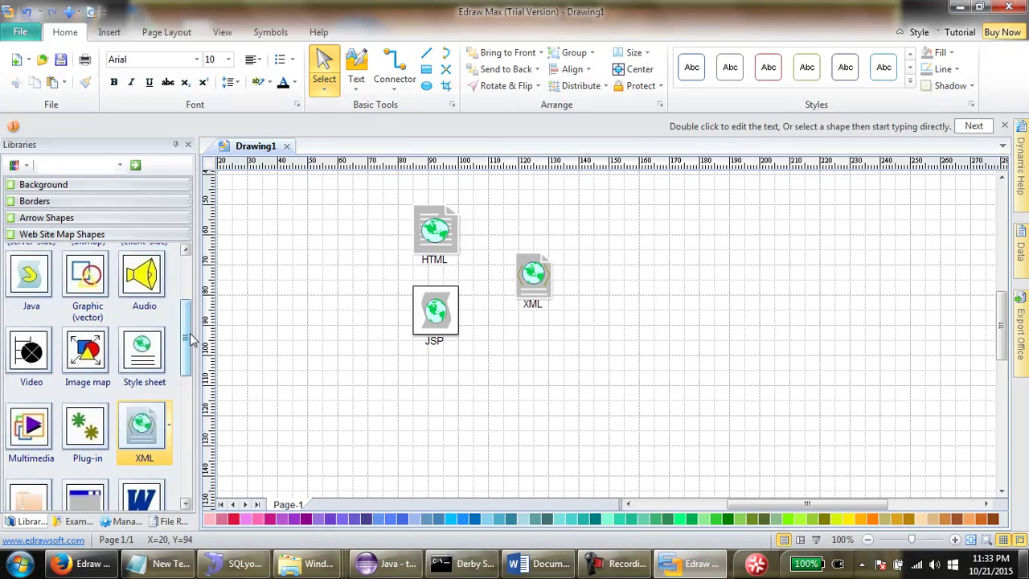
- Place a Plug-in shape from the Web Site Map Shapes library to the right of the XML shape
drag(191, 339, 176, 325)
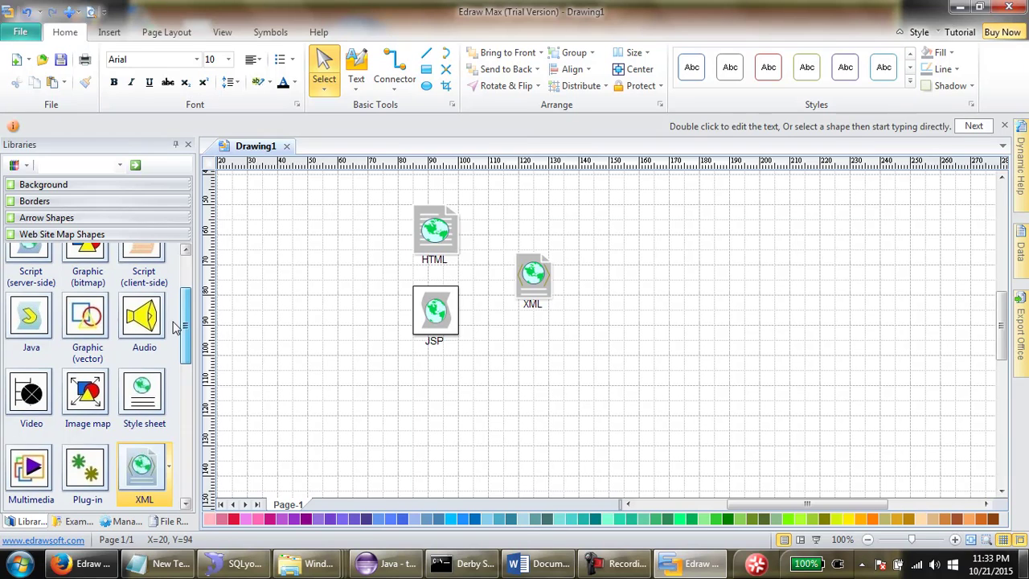
click(24, 328)
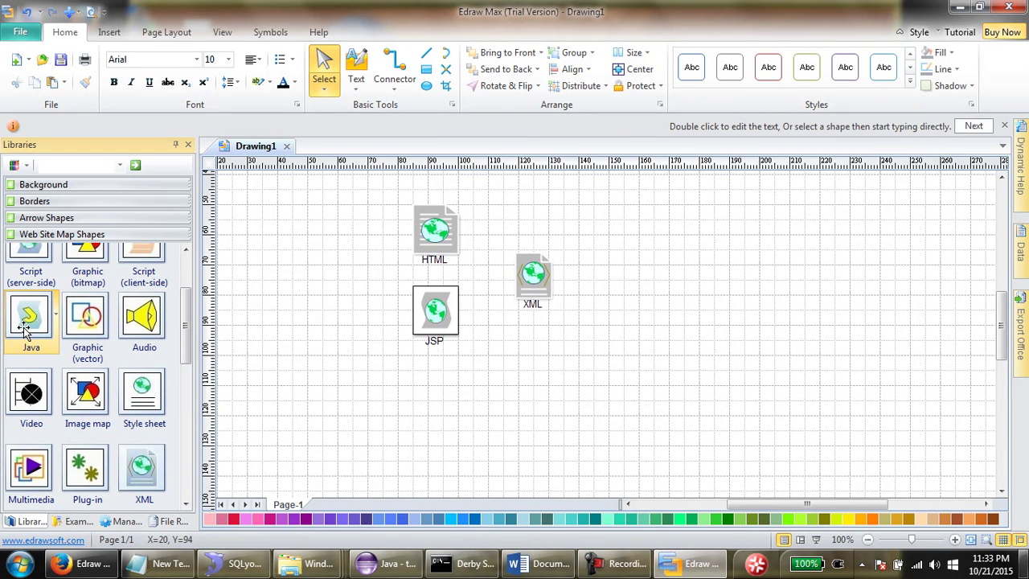
drag(25, 328, 181, 337)
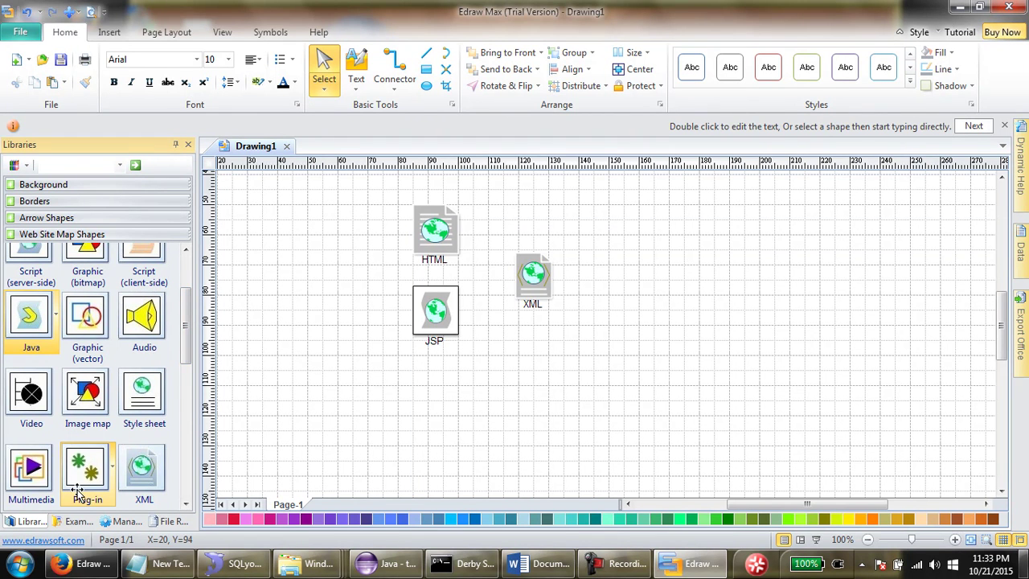
drag(78, 489, 635, 281)
- Label the Plug-in shape "Validations" with ".js, JSON, JQuery" on a second line
double_click(635, 282)
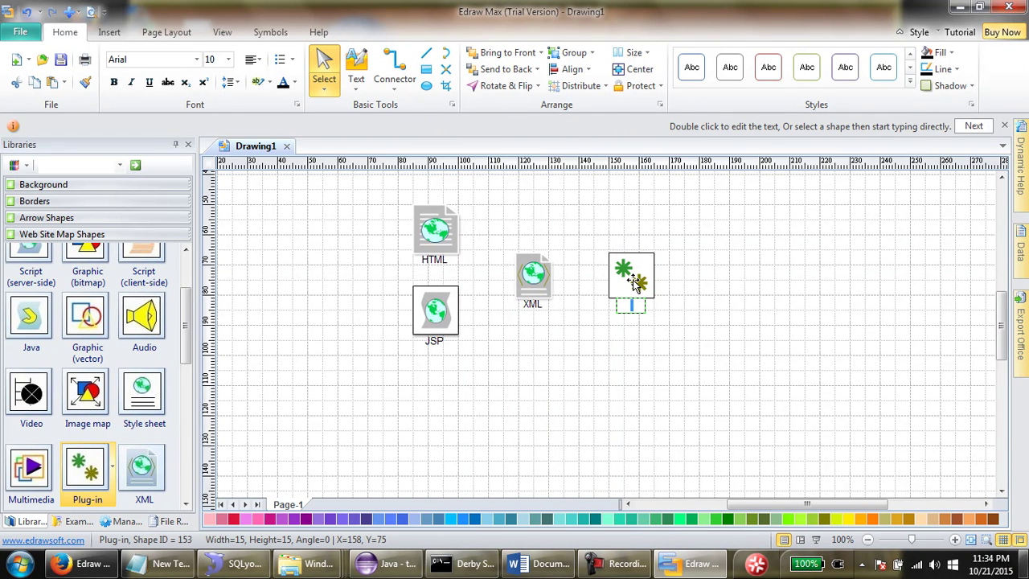
text(Validations)
key(Return)
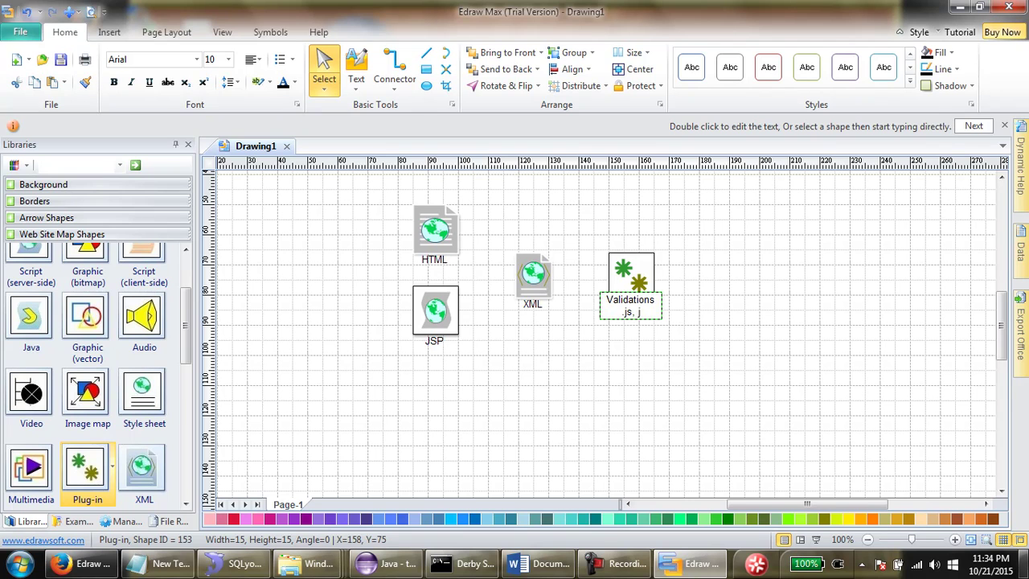
text(JSON, Jquery)
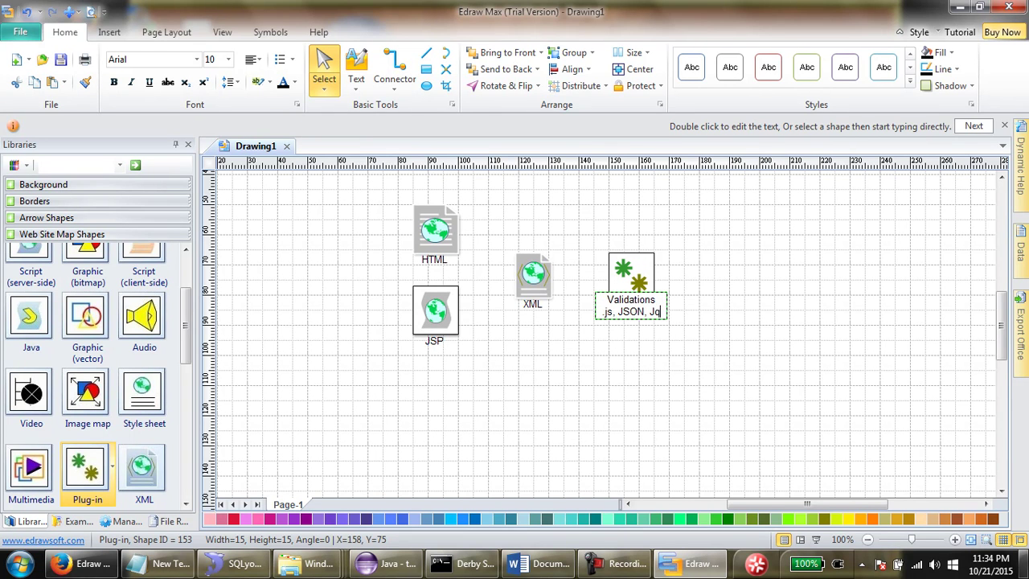
key(BackSpace)
key(BackSpace)
key(BackSpace)
key(BackSpace)
key(BackSpace)
text(S)
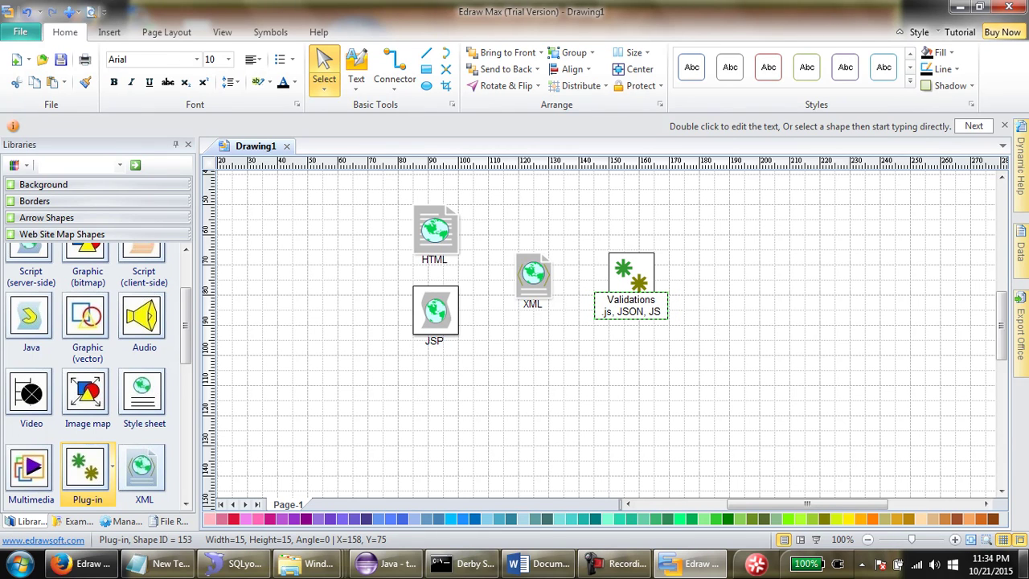
key(BackSpace)
text(Query)
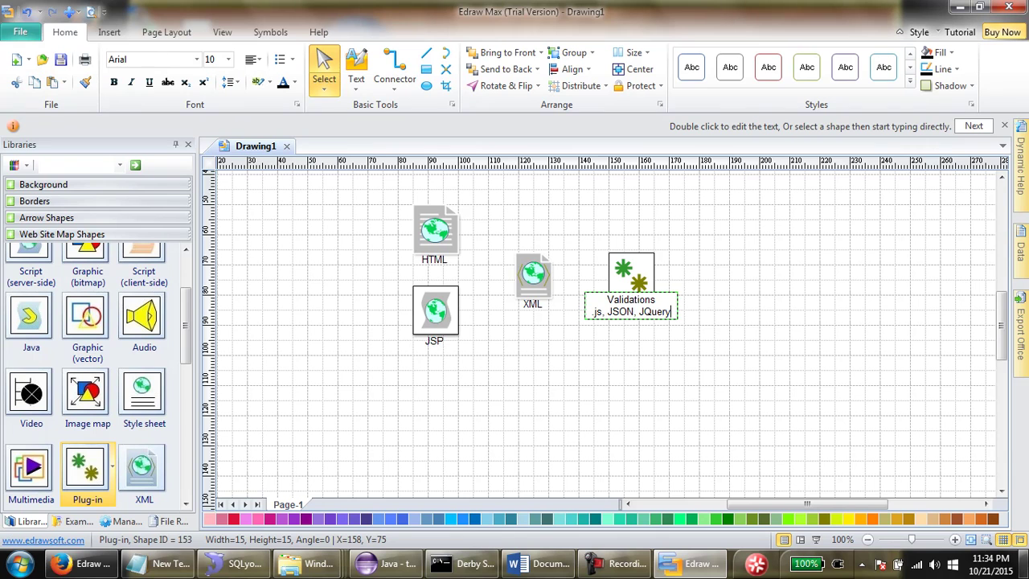
click(715, 347)
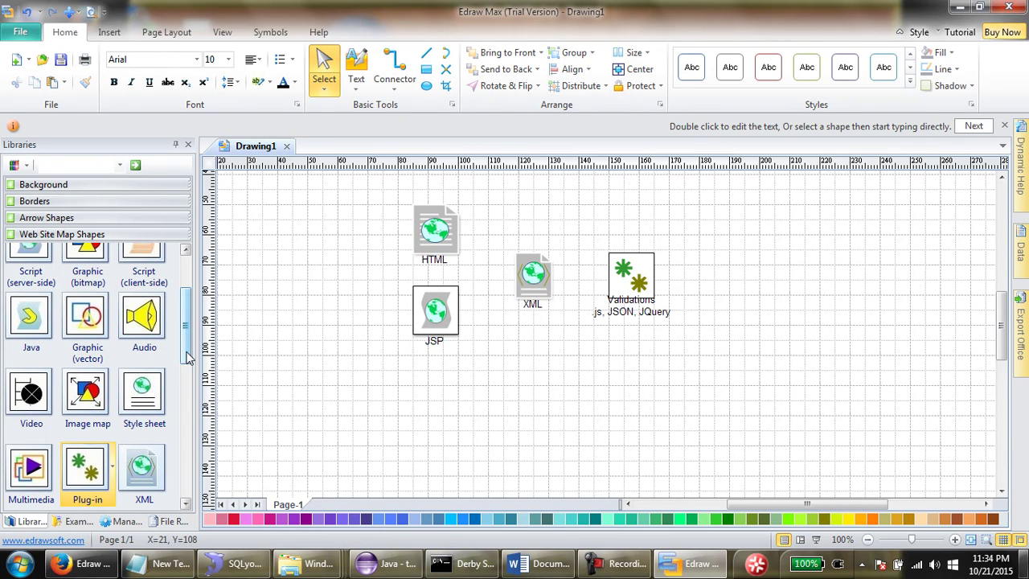
- Look through the remaining Web Site Map shapes and the Borders and Background libraries for available shapes
drag(187, 357, 193, 394)
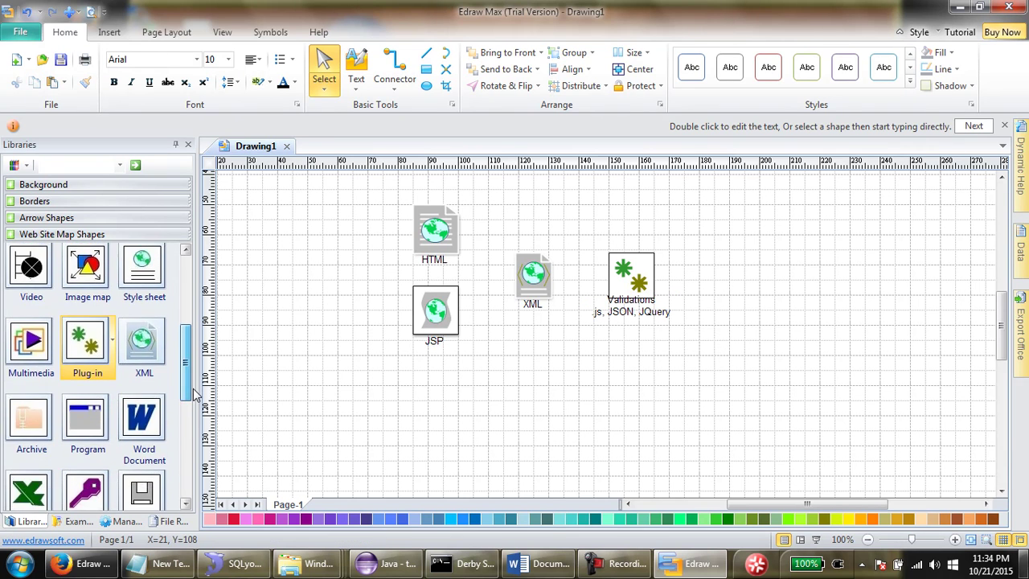
click(44, 349)
drag(46, 352, 172, 478)
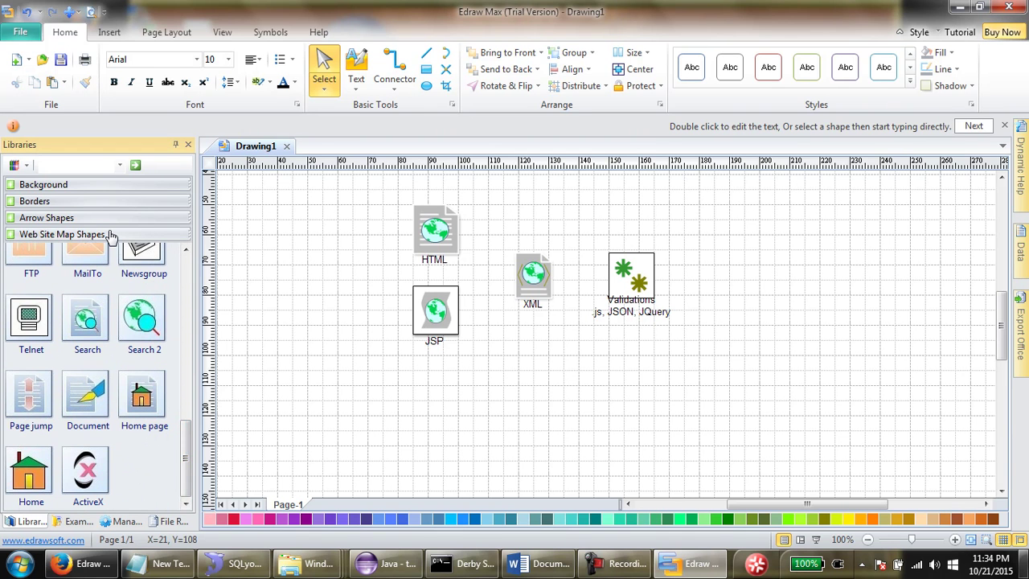
click(74, 204)
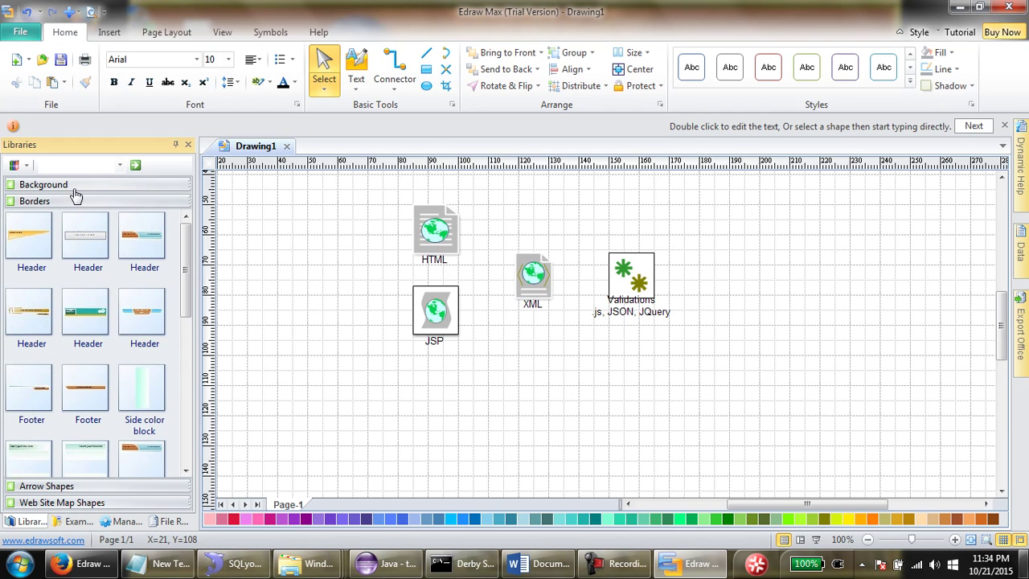
click(74, 187)
drag(107, 225, 101, 198)
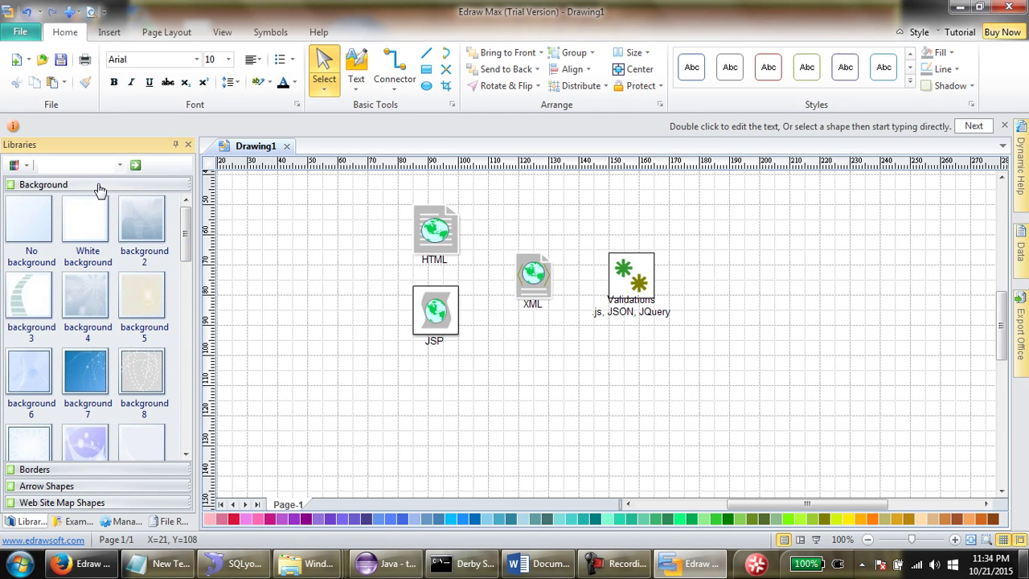
click(92, 502)
drag(85, 463, 178, 482)
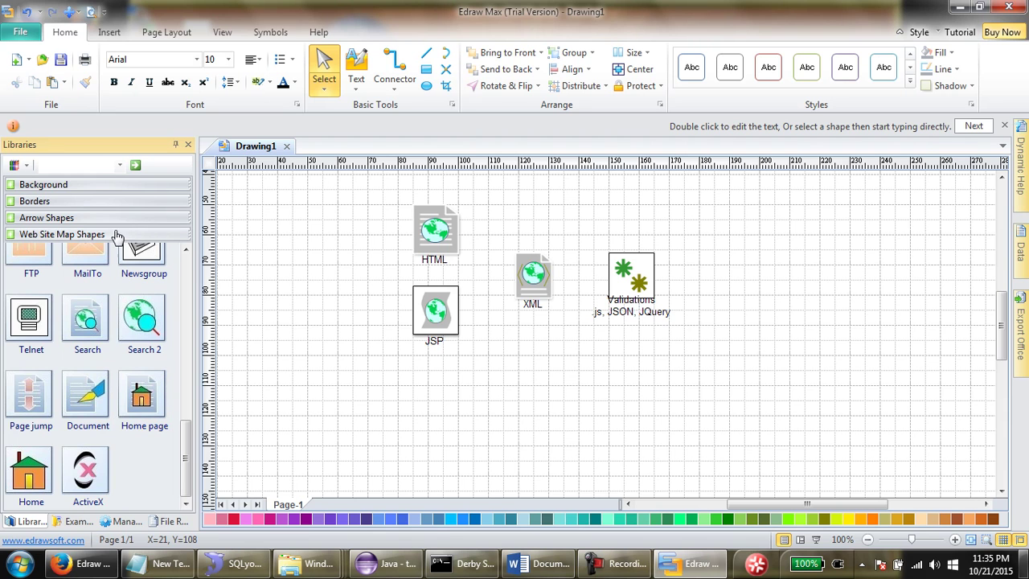
- Look over the built-in example categories and open the ORM-Diagram example from the Database category
click(76, 520)
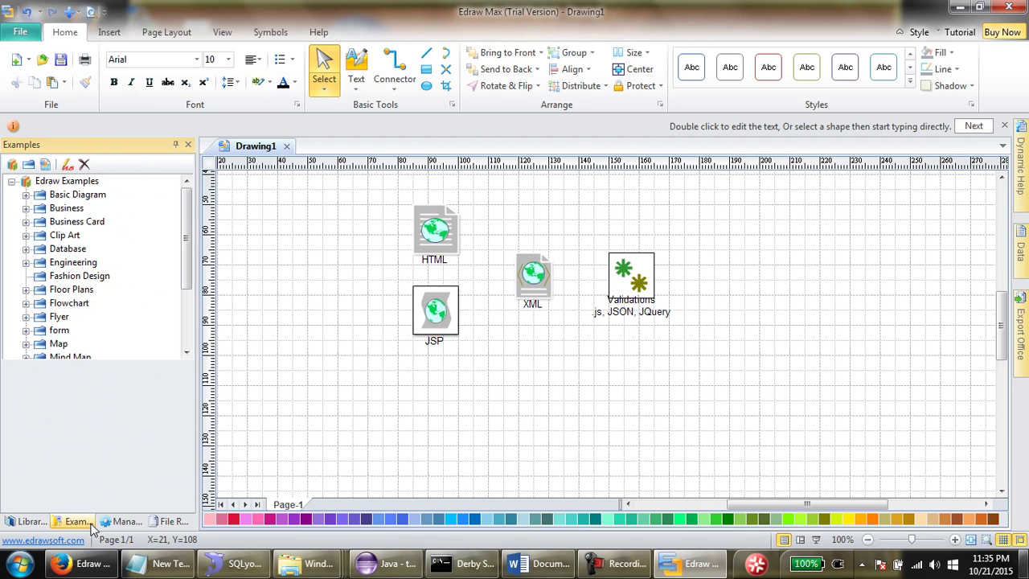
click(120, 521)
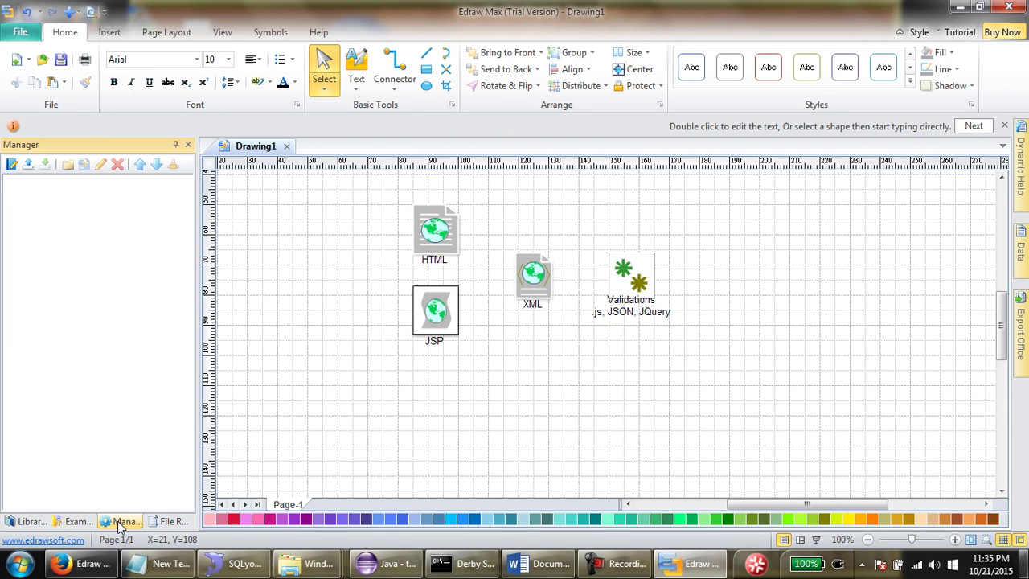
click(163, 523)
click(64, 526)
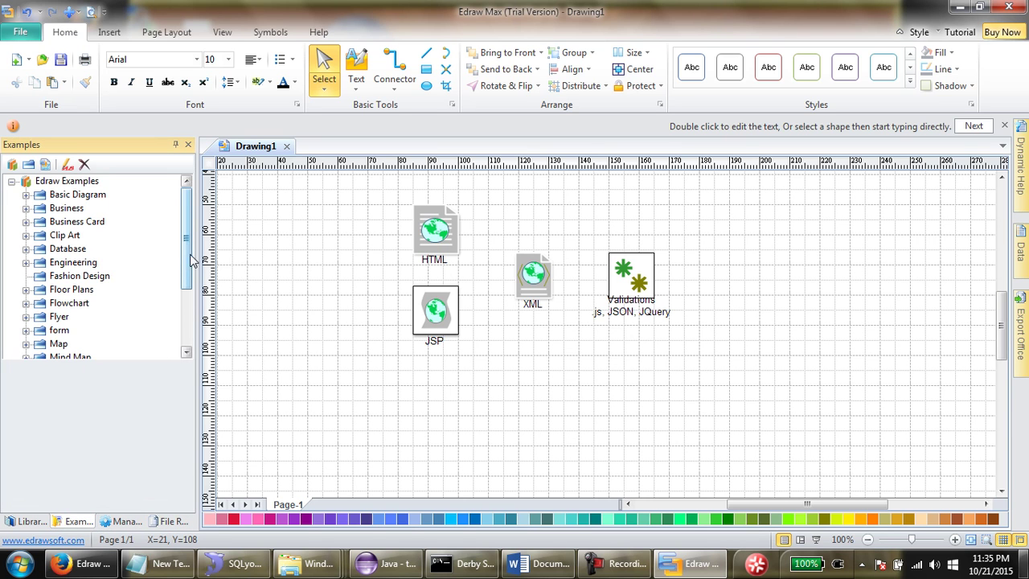
drag(186, 266, 188, 324)
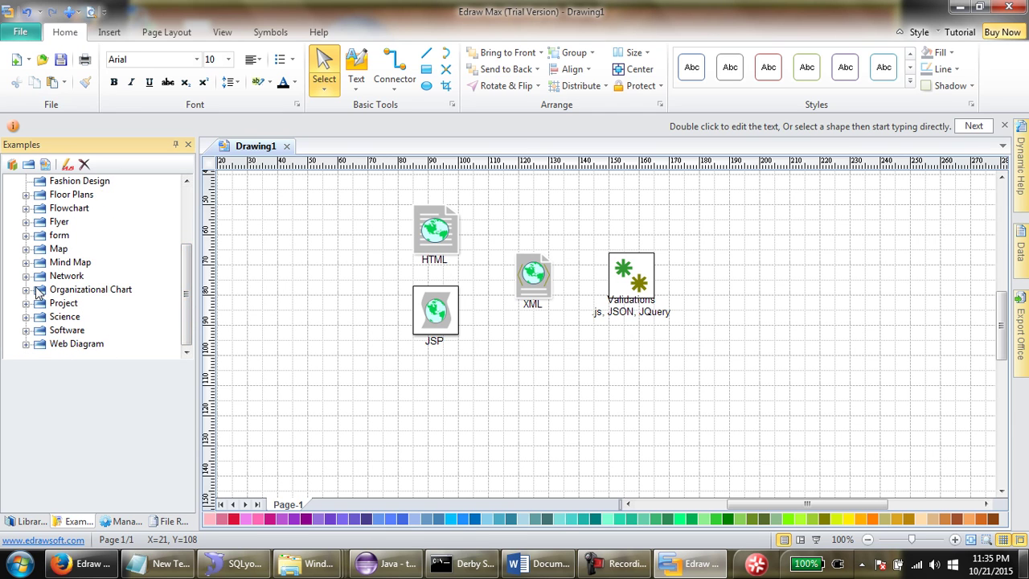
scroll(38, 292, up, 3)
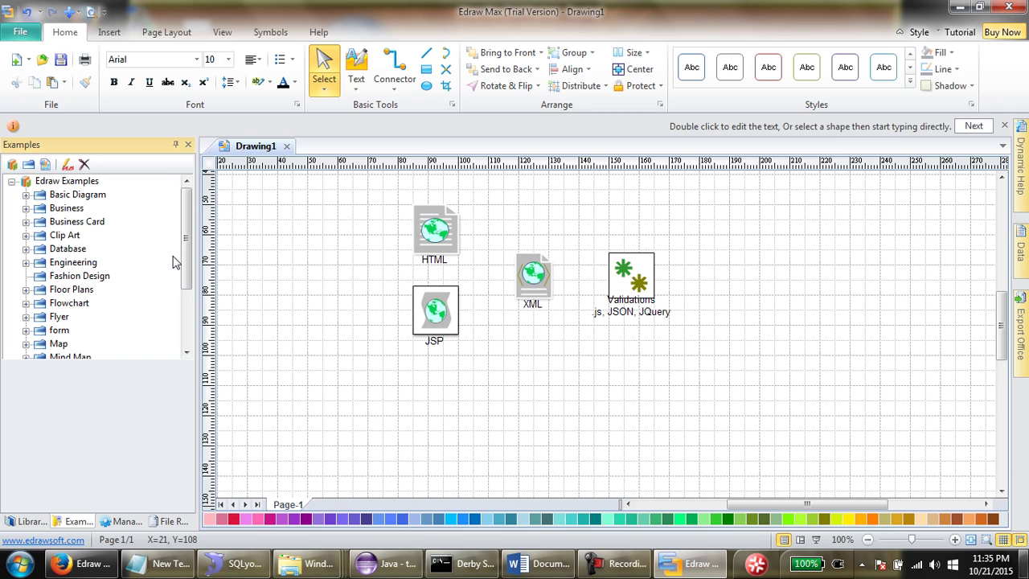
double_click(64, 251)
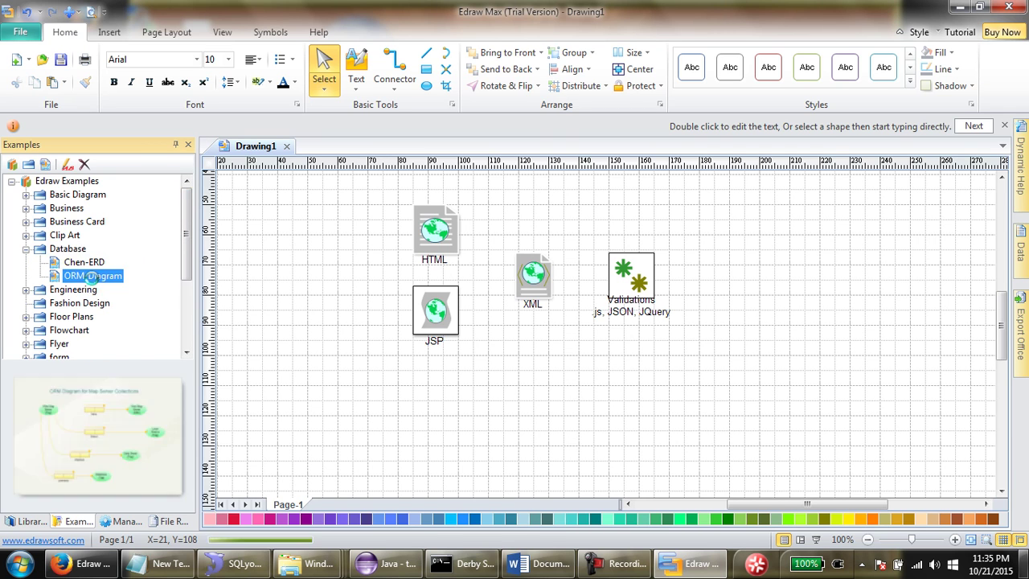
double_click(92, 276)
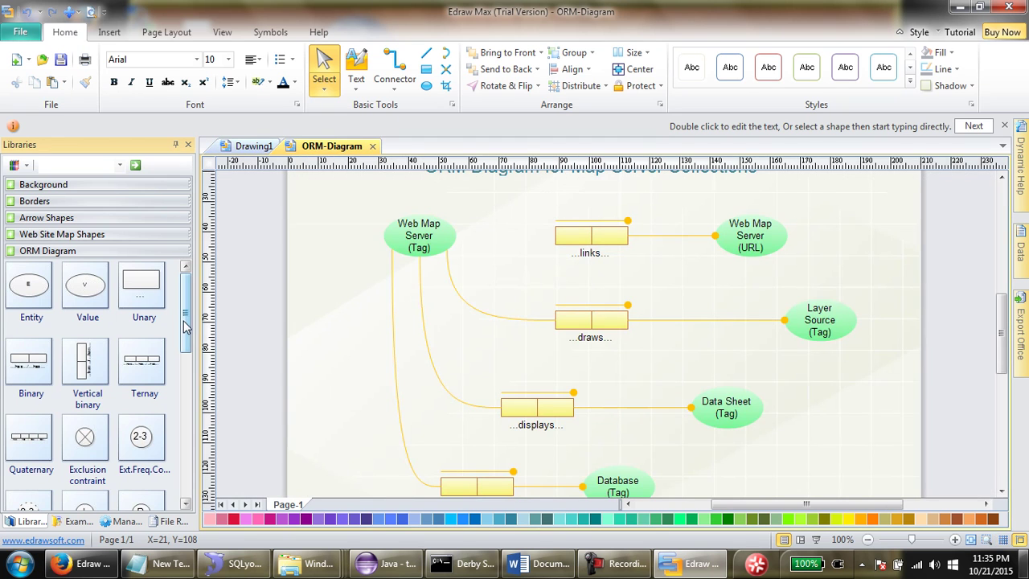
- Open the Chen-ERD example from the Database example category
drag(184, 325, 213, 276)
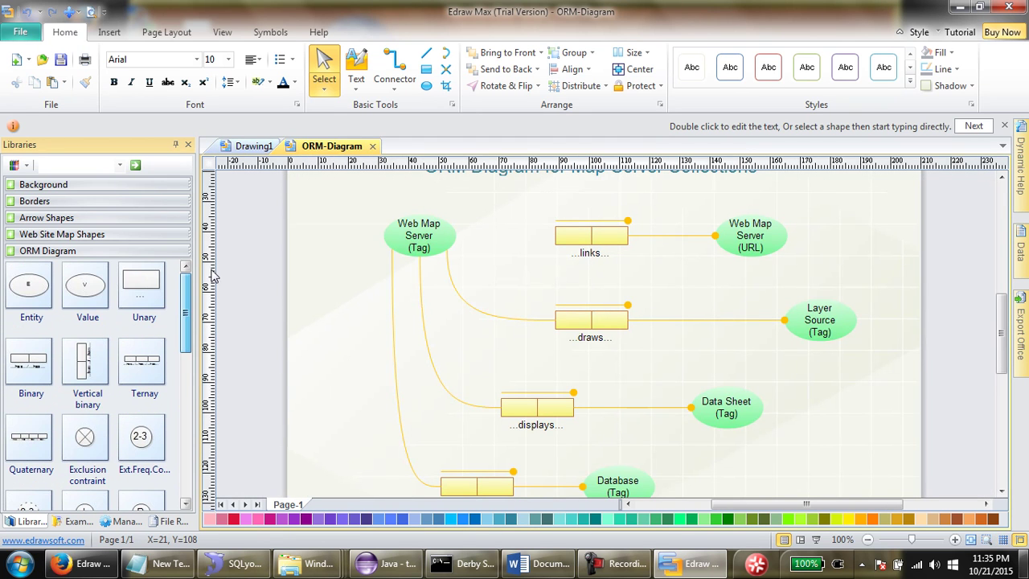
double_click(102, 253)
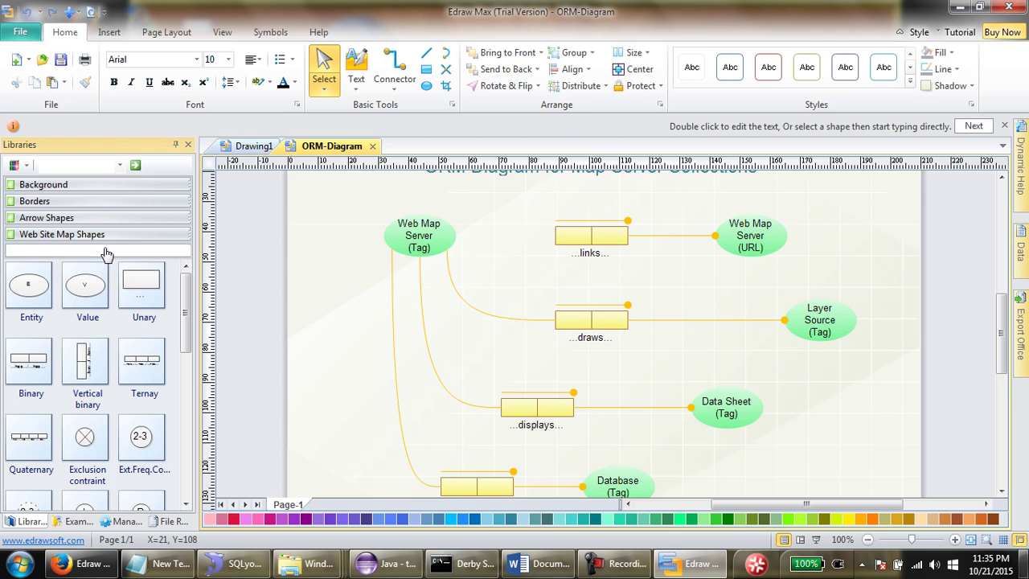
key(Return)
click(125, 521)
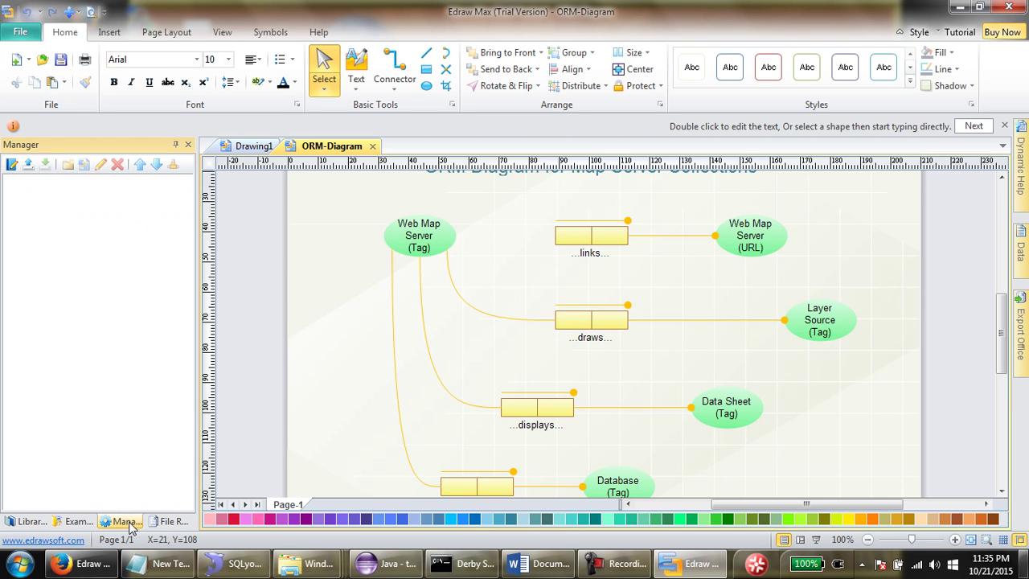
click(153, 522)
click(66, 523)
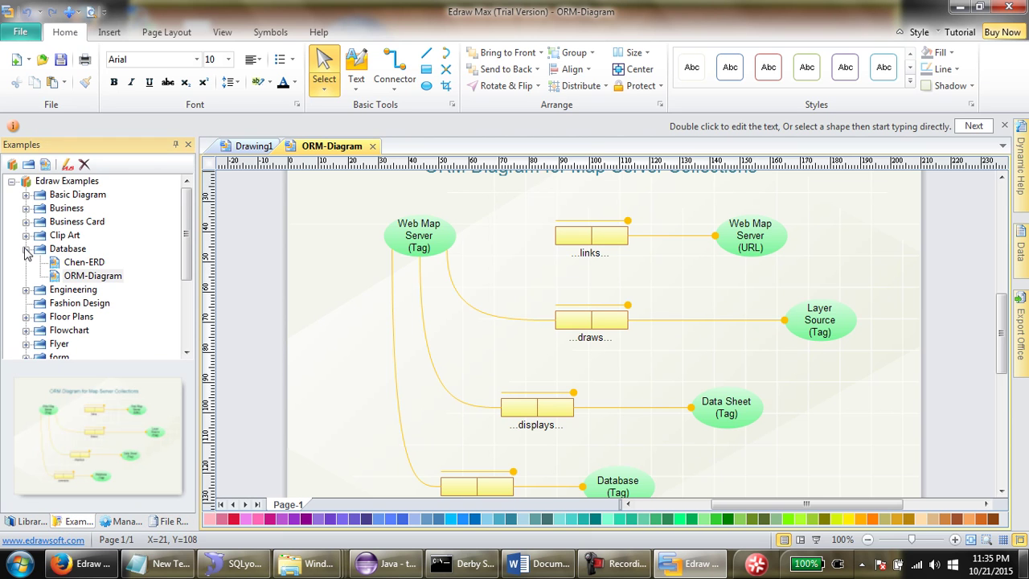
double_click(77, 262)
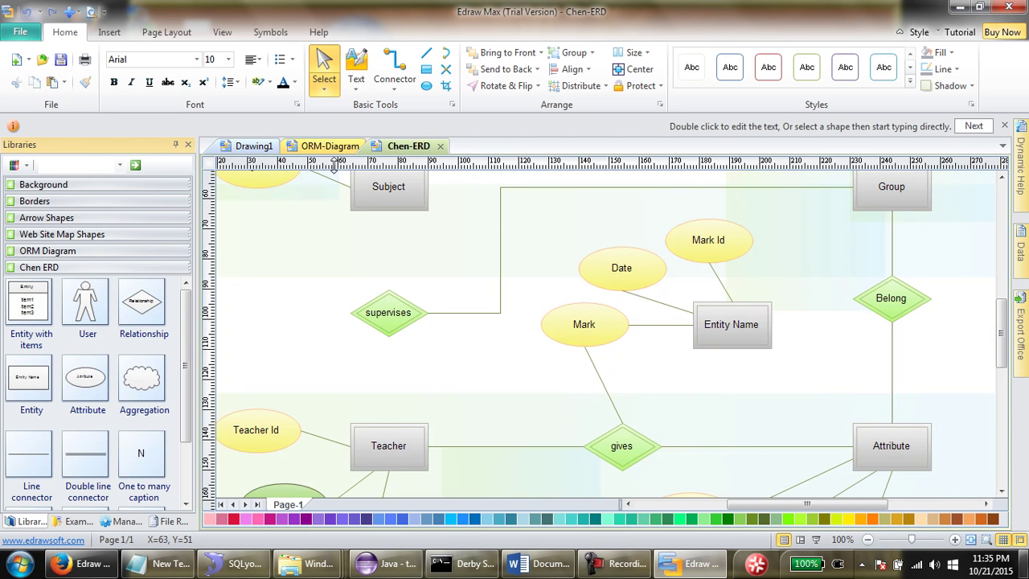
- Close the ORM-Diagram and Chen-ERD example drawings to return to Drawing1
click(346, 147)
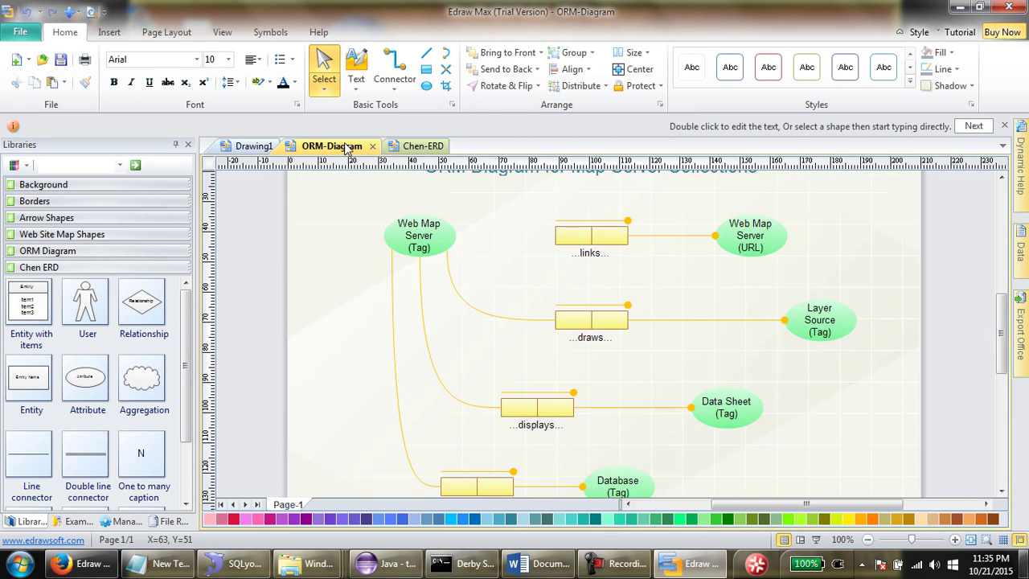
click(373, 147)
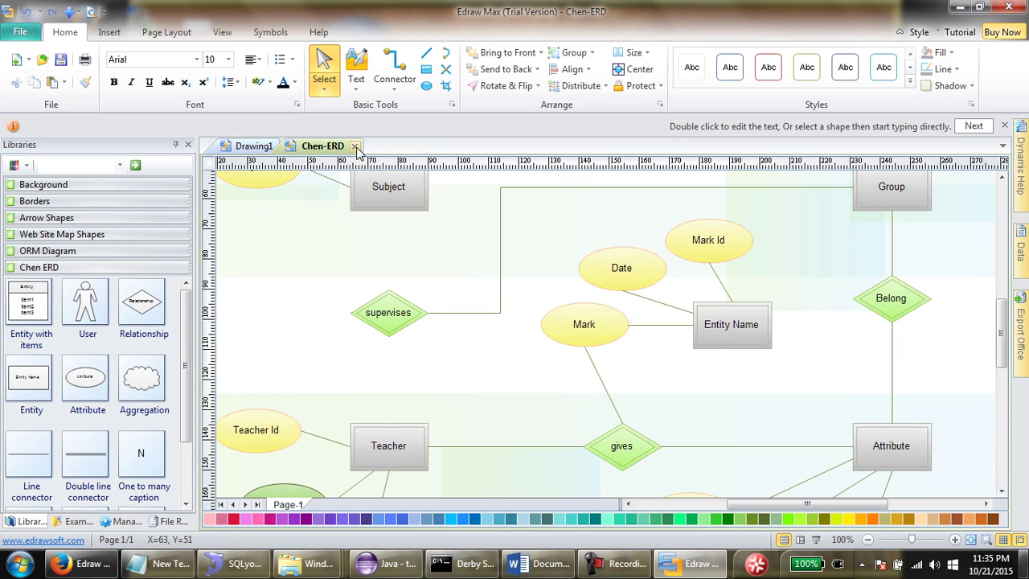
click(354, 146)
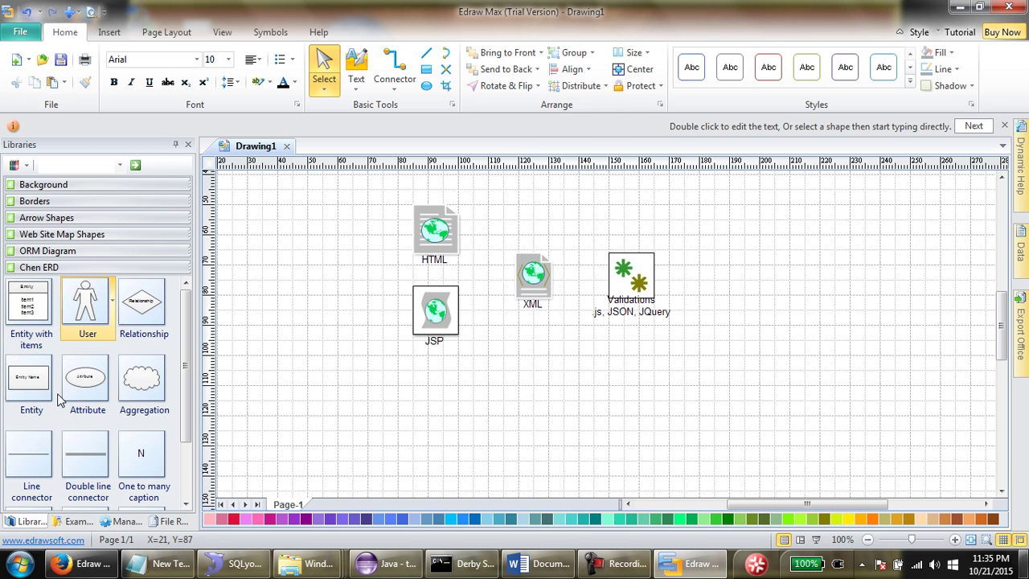
- Browse the Clip Art and Project example categories and open a timeline example from the Project category
click(76, 521)
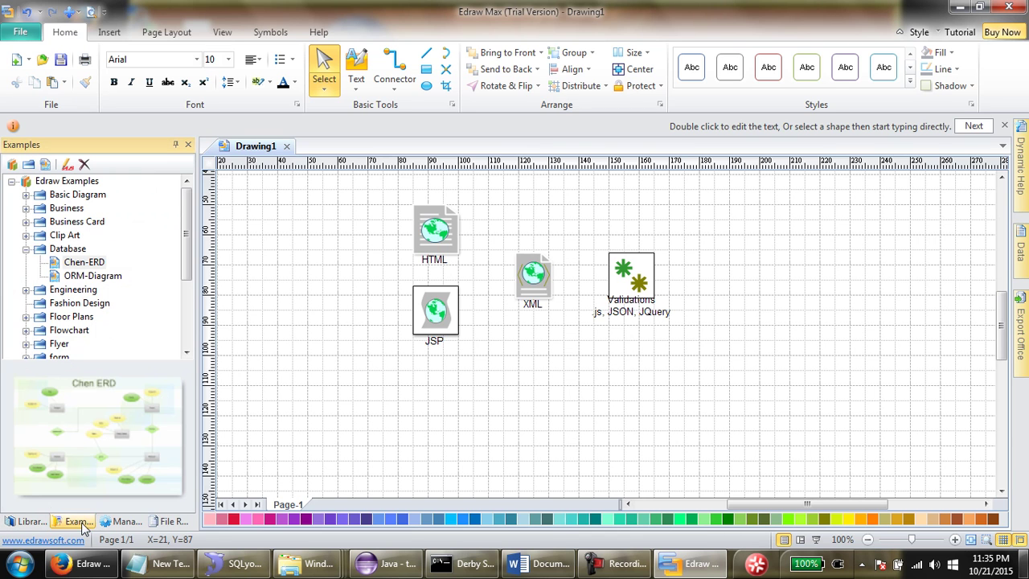
click(28, 249)
click(26, 235)
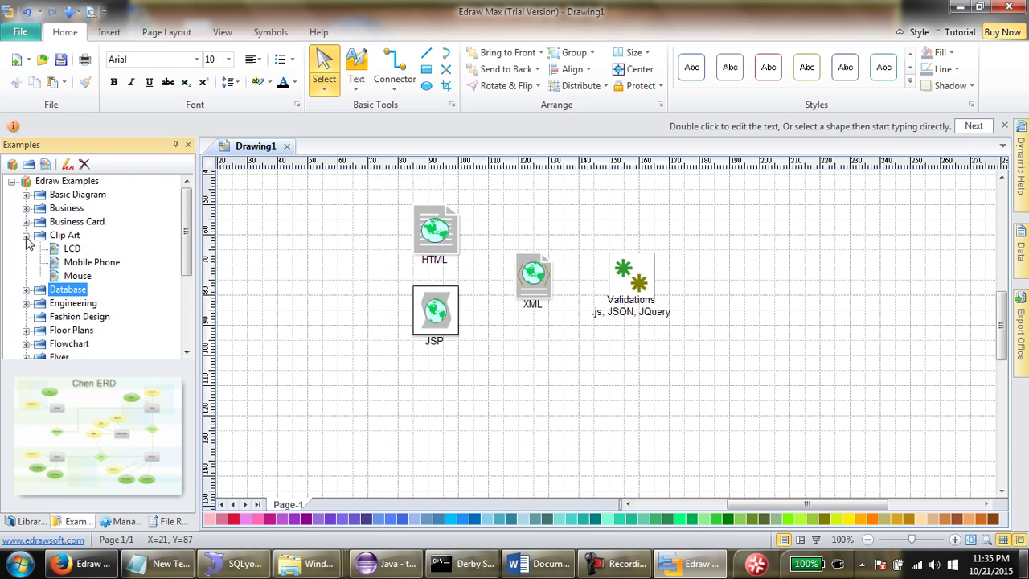
click(27, 236)
scroll(30, 306, down, 3)
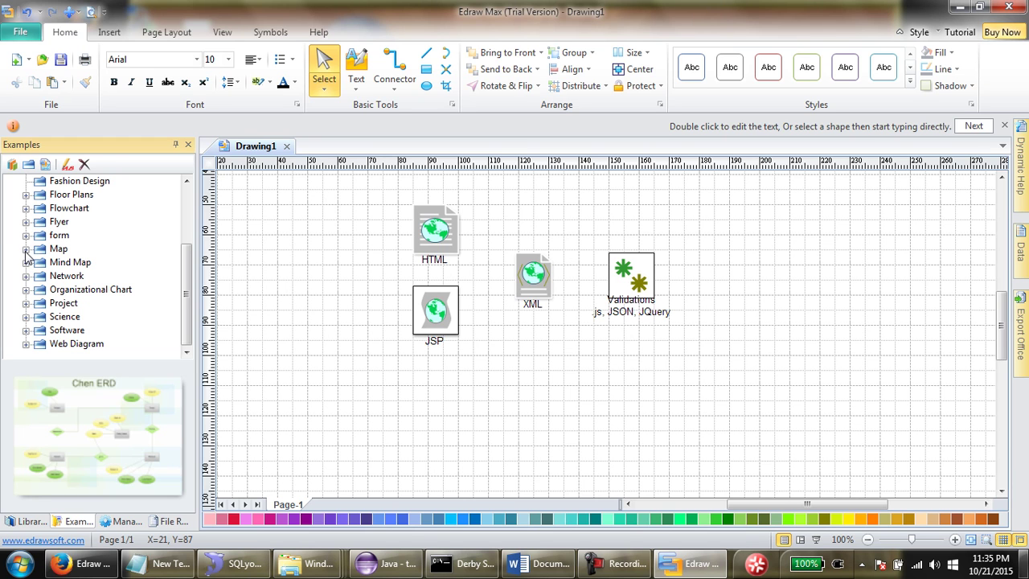
click(27, 303)
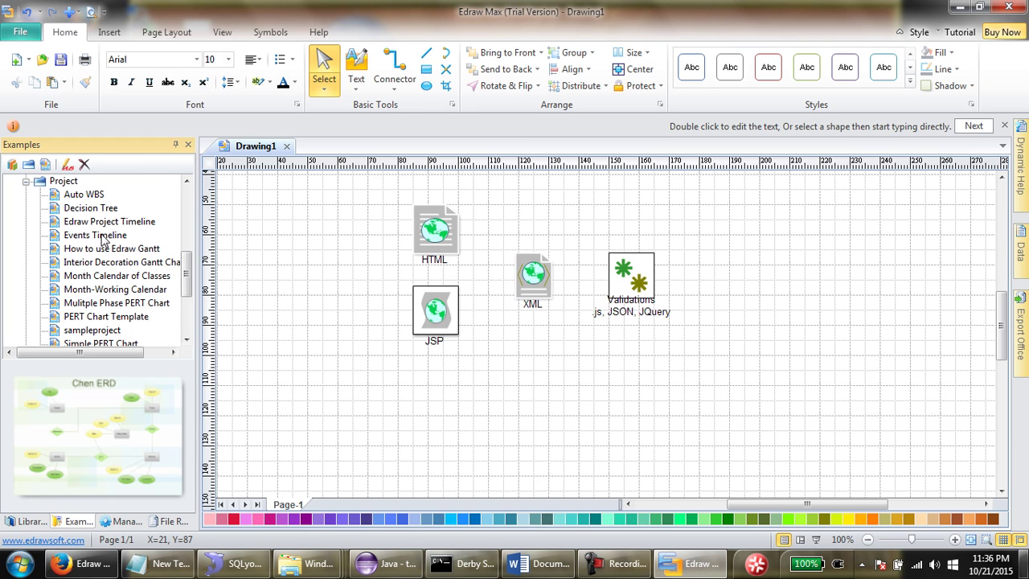
scroll(103, 239, down, 3)
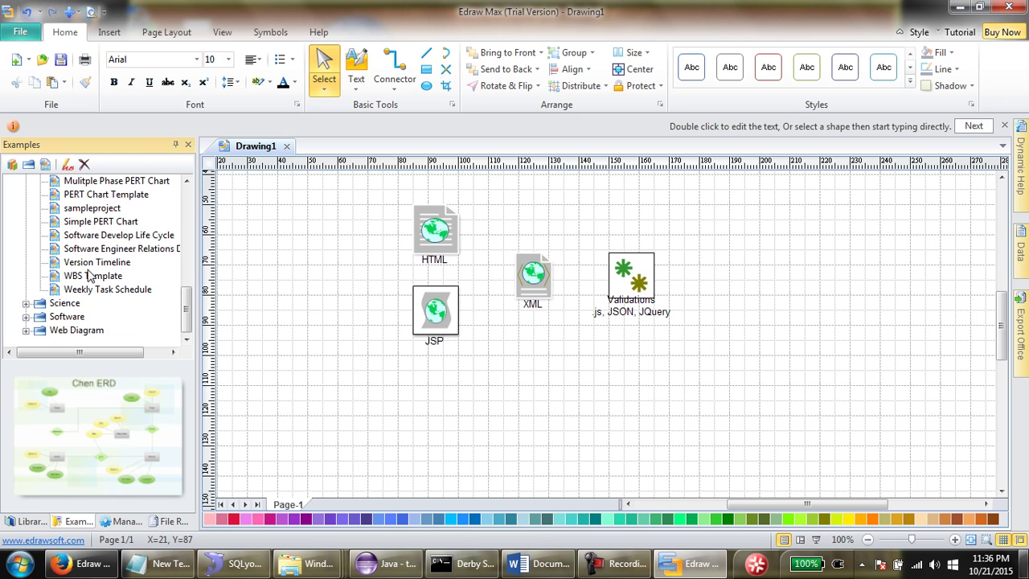
double_click(95, 236)
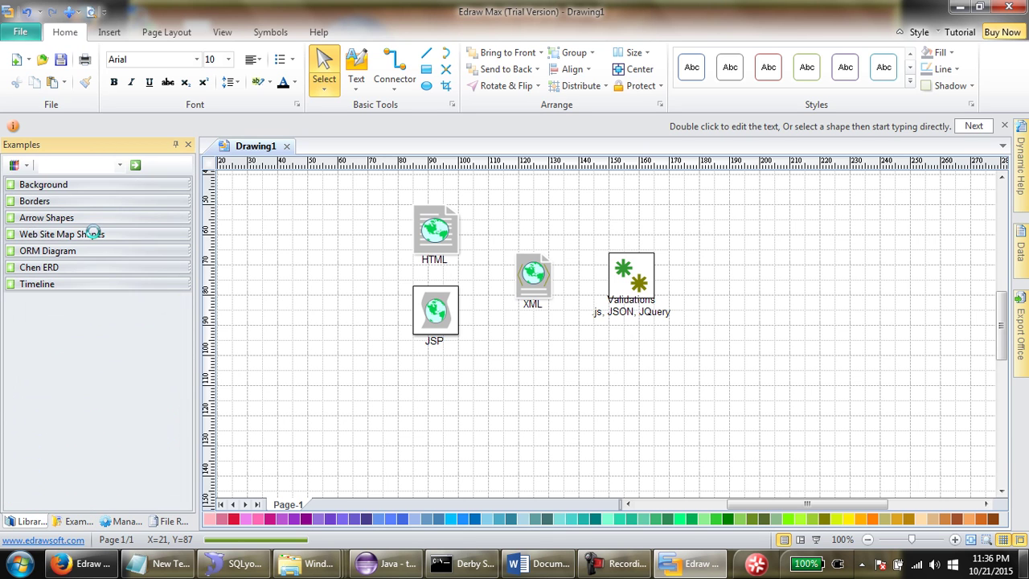
- Close the Software Develop Life Cycle example and look through the Background, Borders and Arrow Shapes libraries
drag(195, 354, 177, 297)
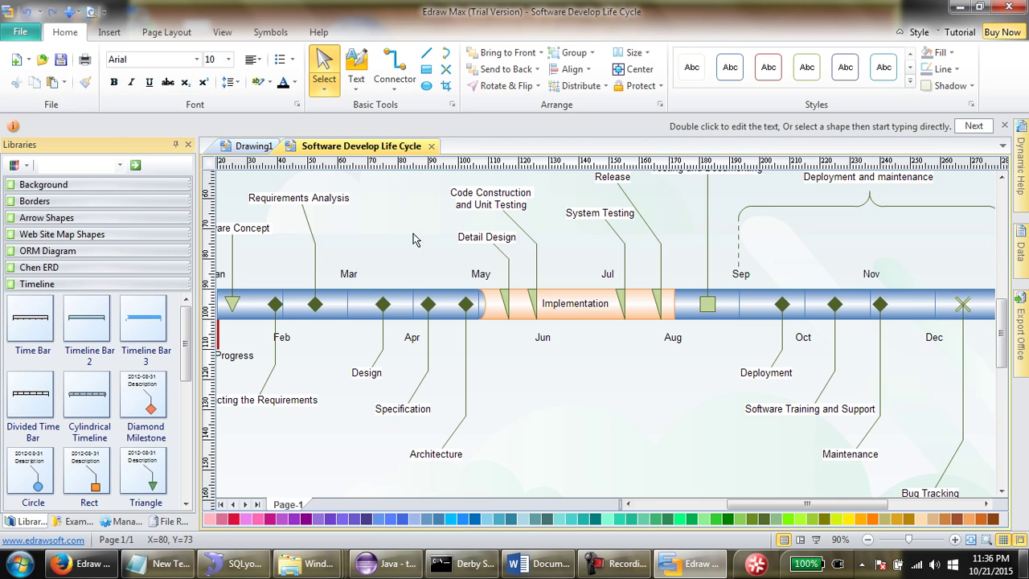
click(431, 146)
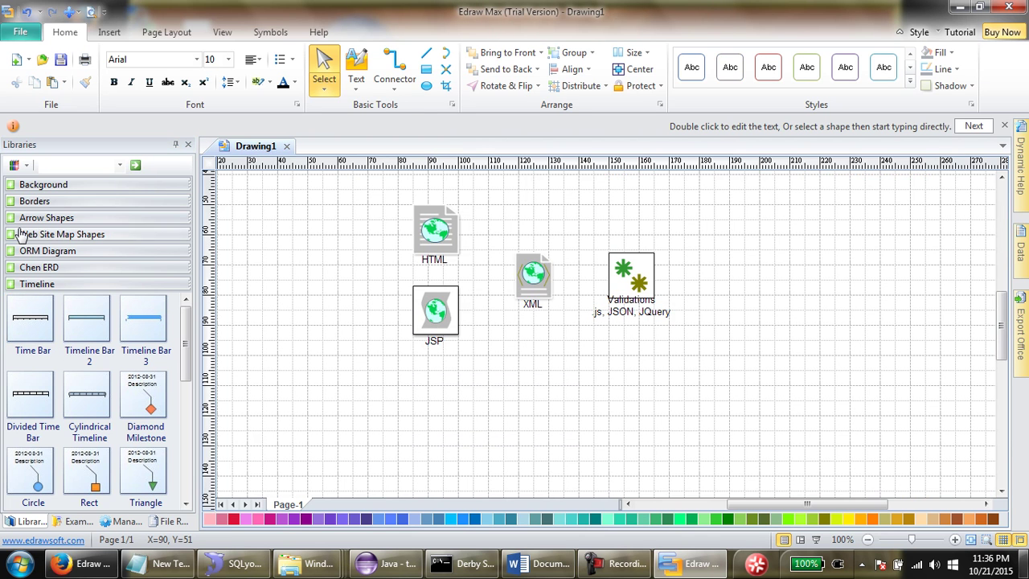
click(68, 185)
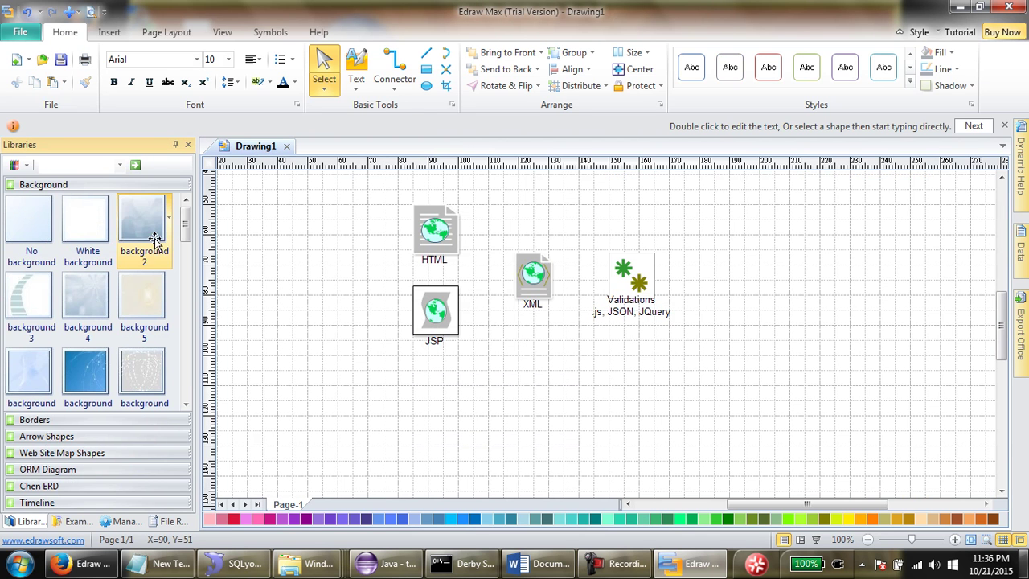
click(83, 419)
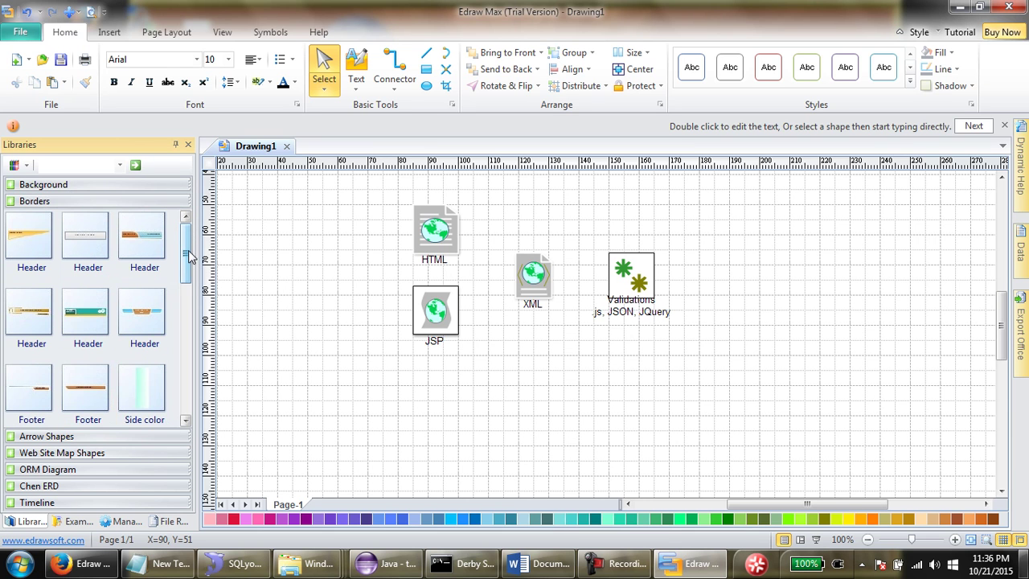
drag(190, 256, 185, 336)
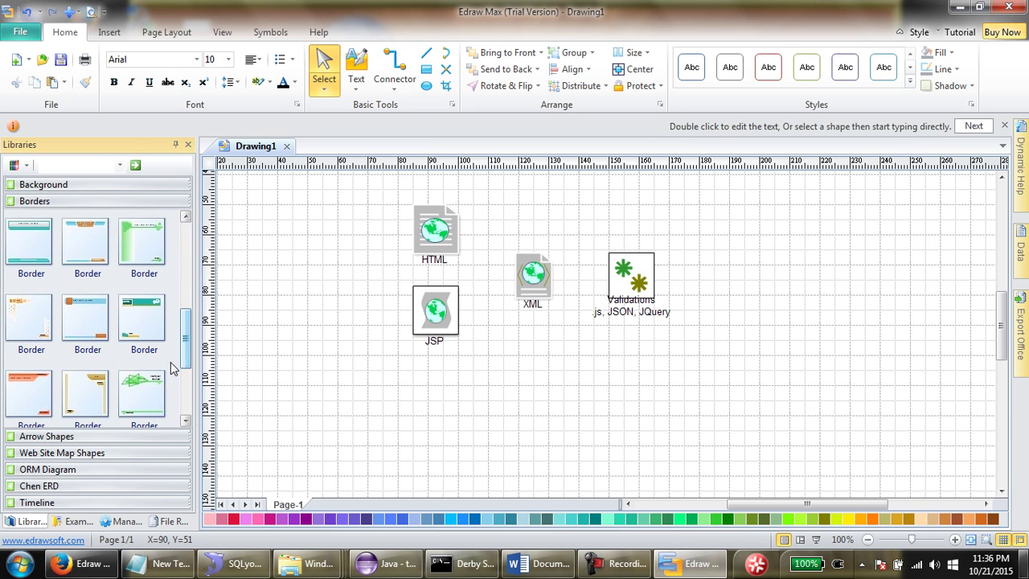
click(106, 441)
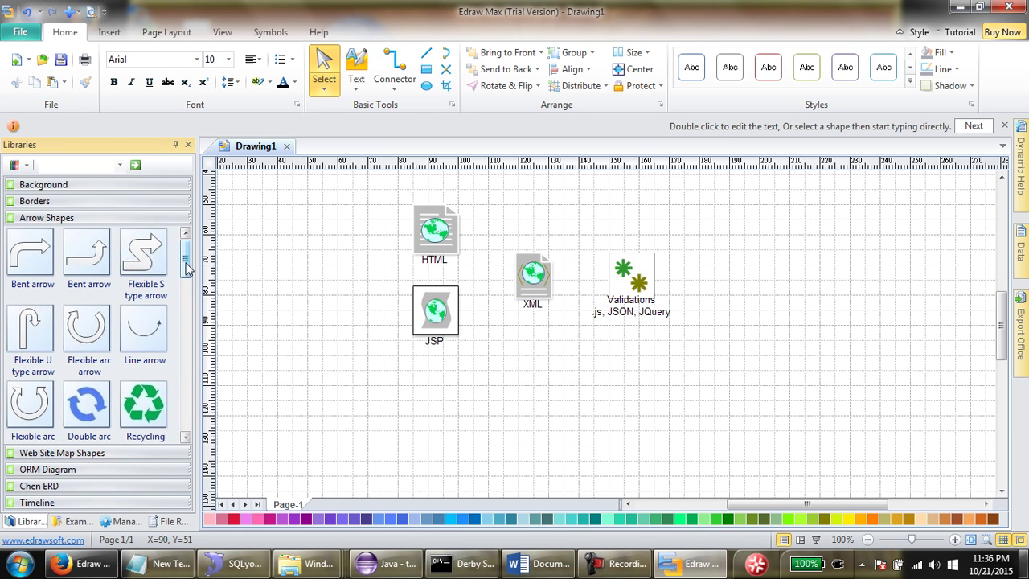
drag(186, 272, 213, 426)
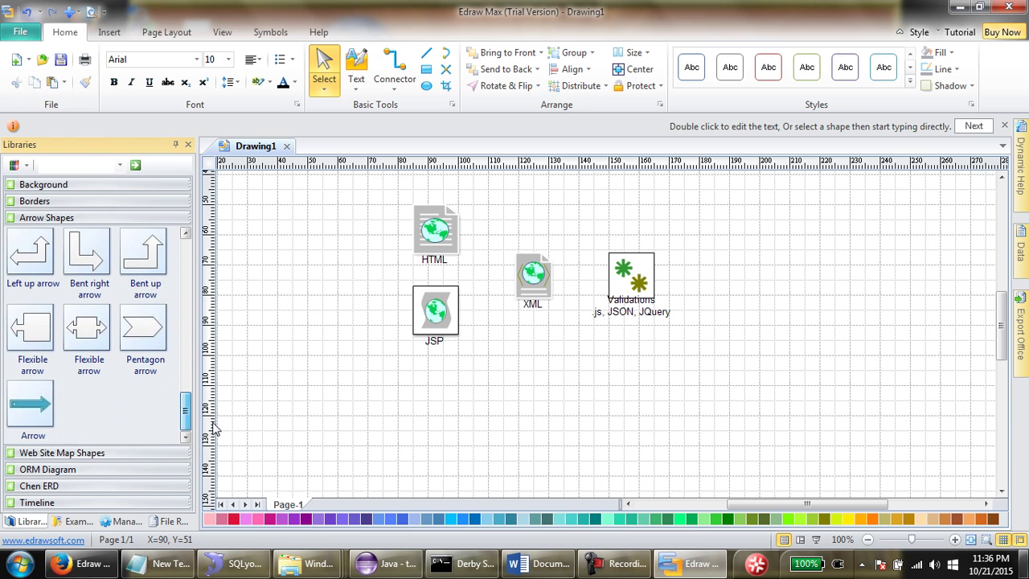
- Look through the shapes in the ORM Diagram, Chen ERD and Timeline libraries
click(141, 473)
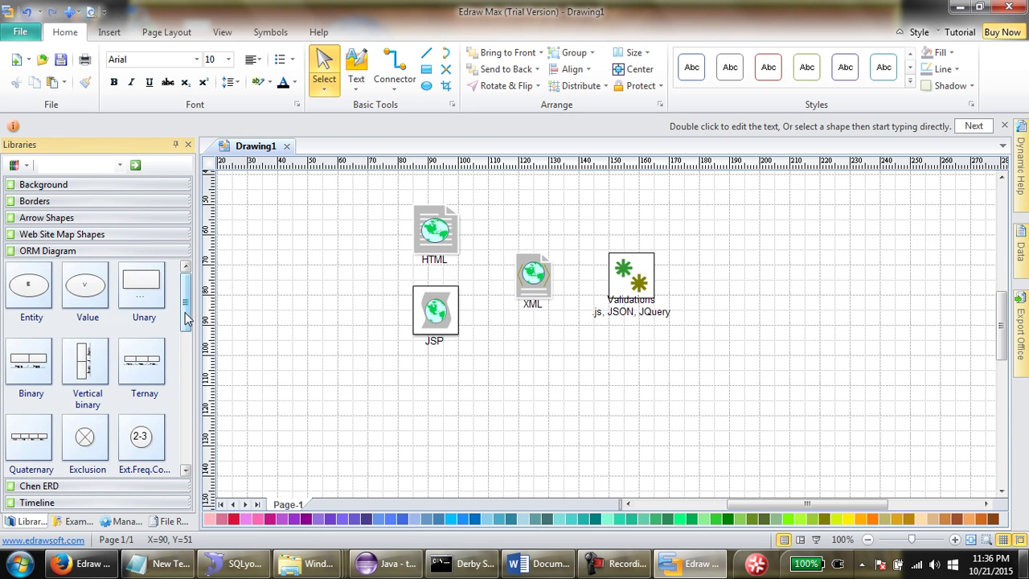
mouse_move(185, 315)
mouse_down()
mouse_move(209, 472)
mouse_move(173, 313)
mouse_up()
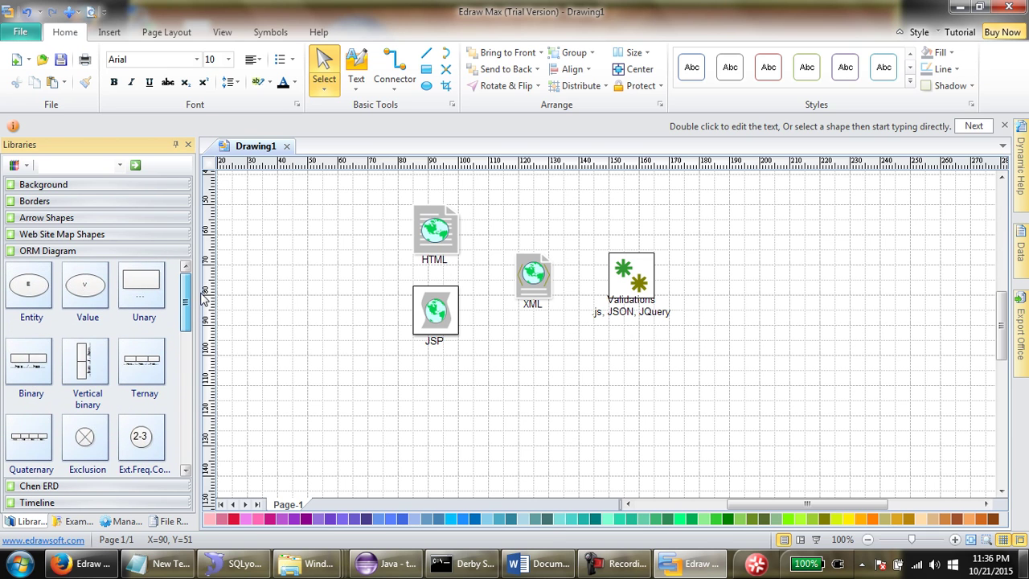
click(126, 487)
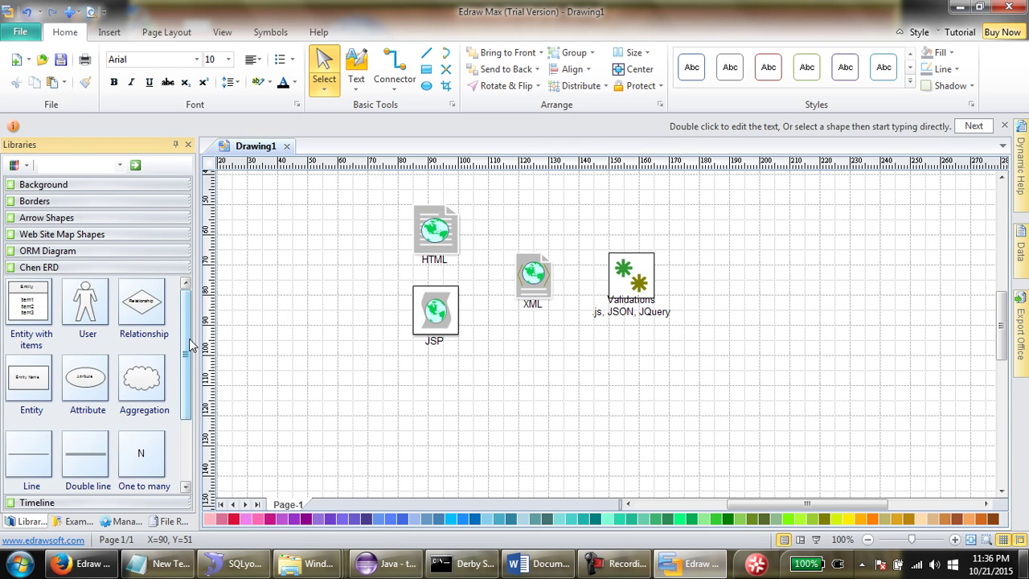
scroll(161, 427, down, 3)
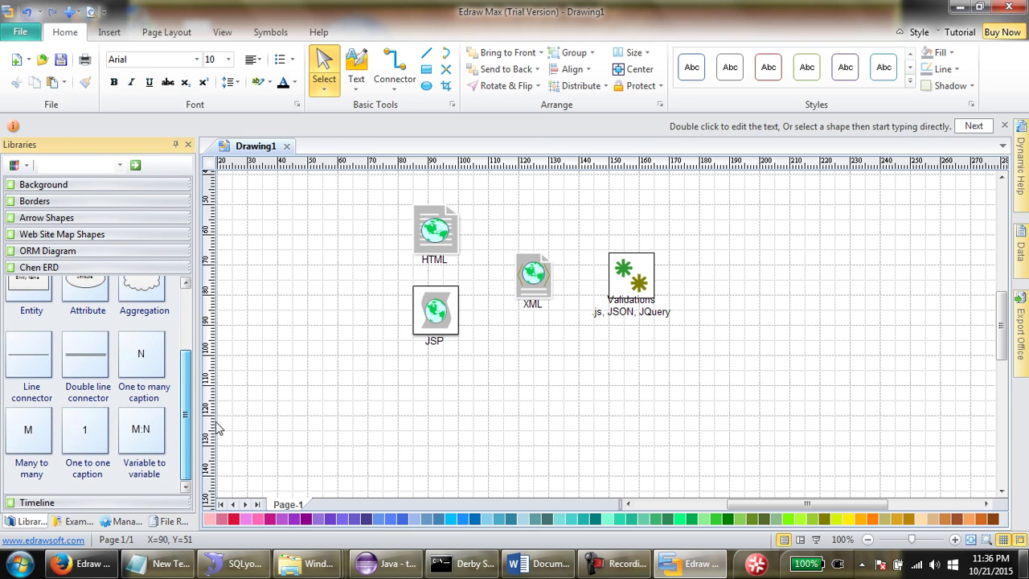
click(113, 503)
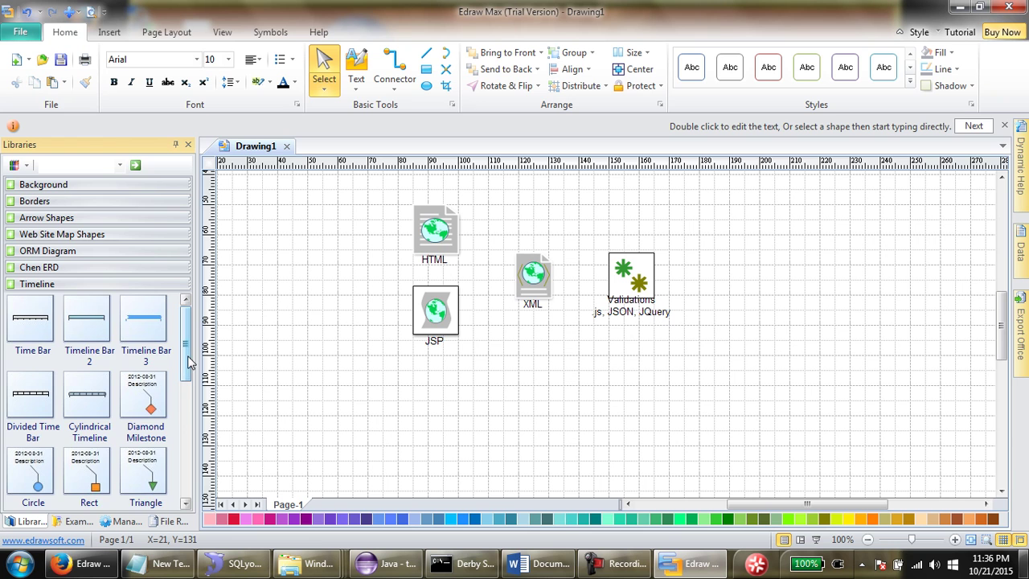
scroll(188, 362, down, 5)
scroll(199, 325, up, 5)
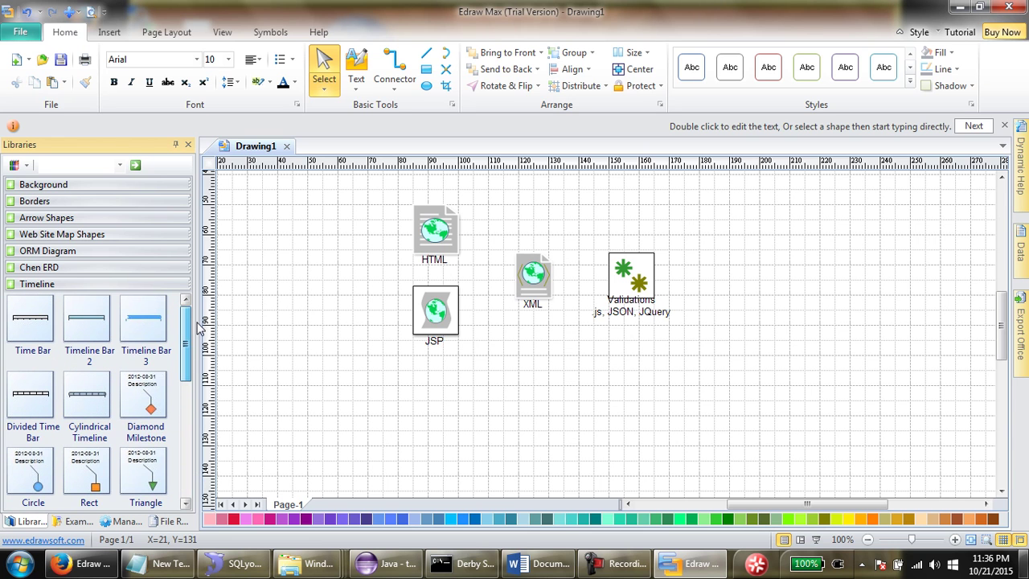
- Place the Chen ERD shape Entity with items to the right of the Validations shape and shrink it to about 19 by 19 mm
click(122, 270)
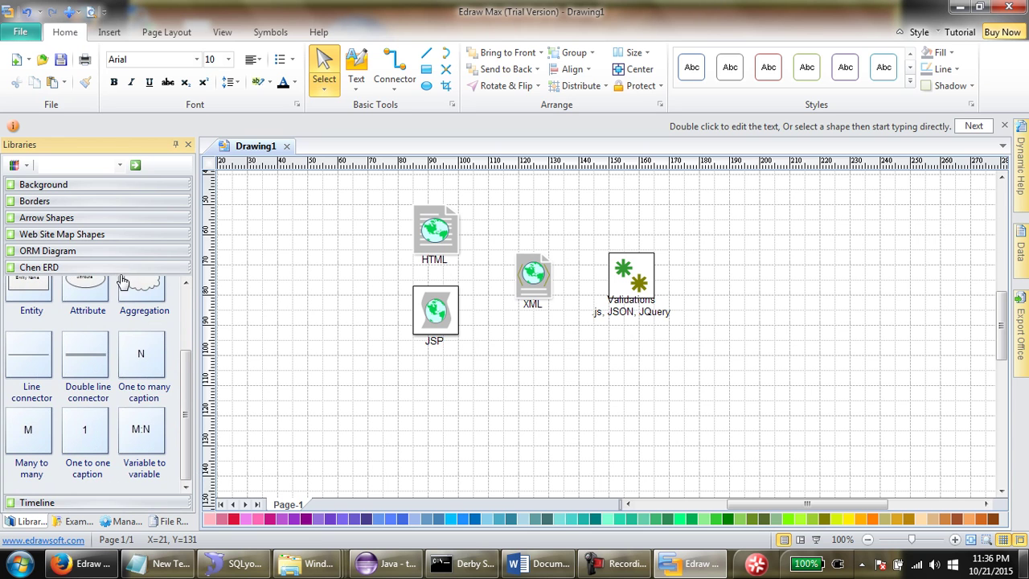
drag(188, 376, 188, 266)
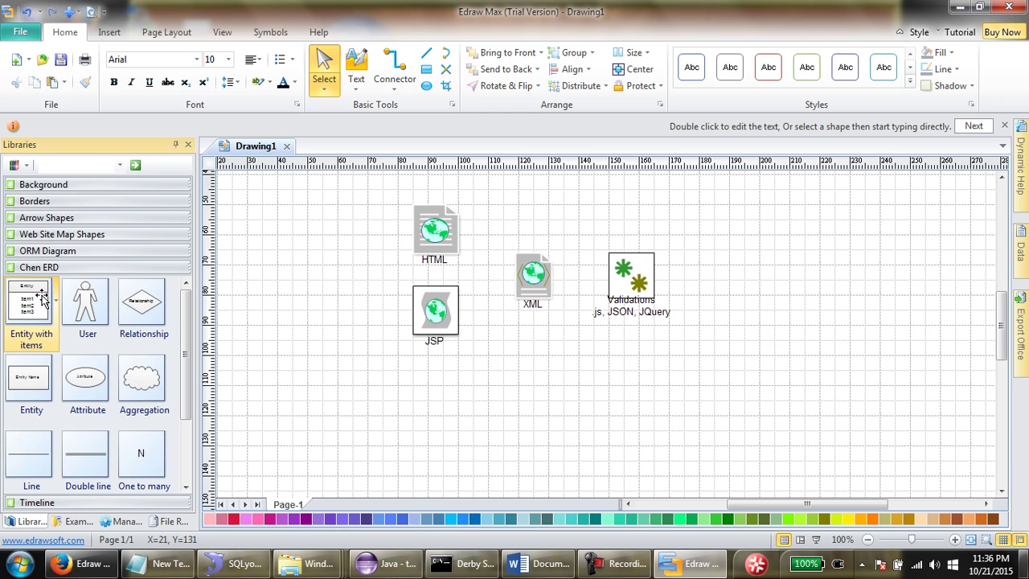
drag(42, 297, 784, 278)
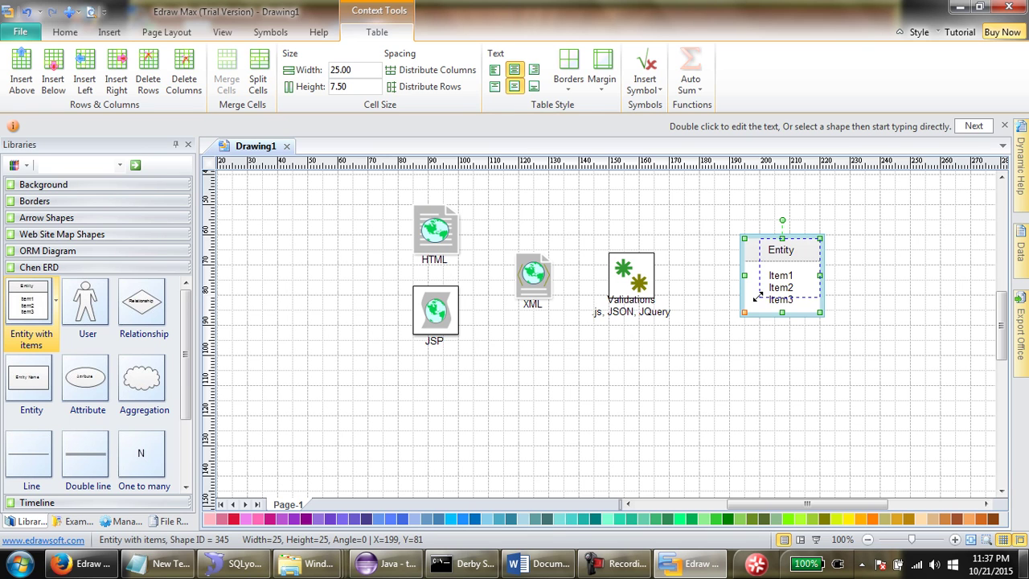
drag(762, 295, 761, 296)
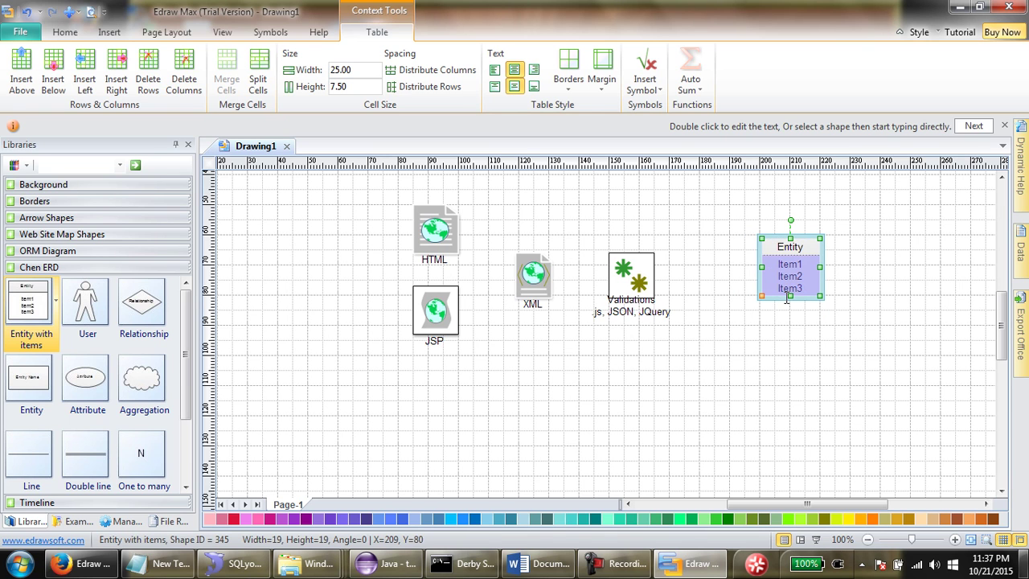
- Change the header text of the entity table to DBname
click(795, 250)
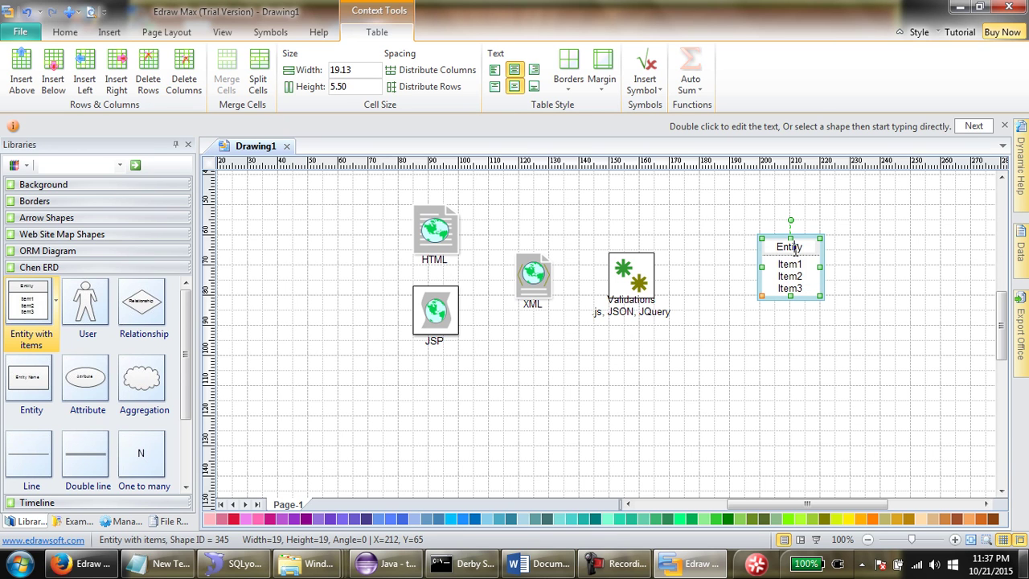
double_click(795, 250)
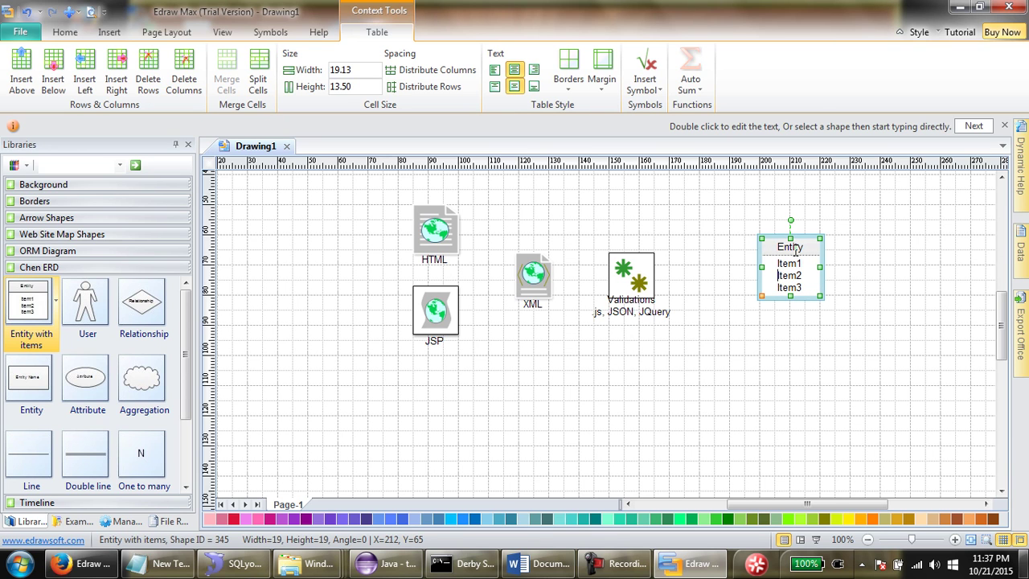
click(795, 250)
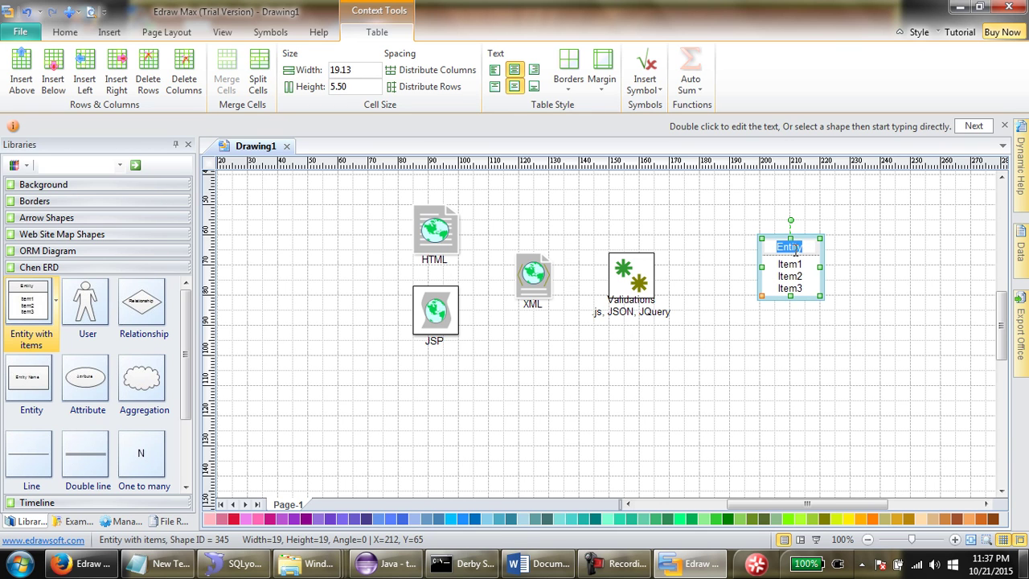
text(DBname)
key(Tab)
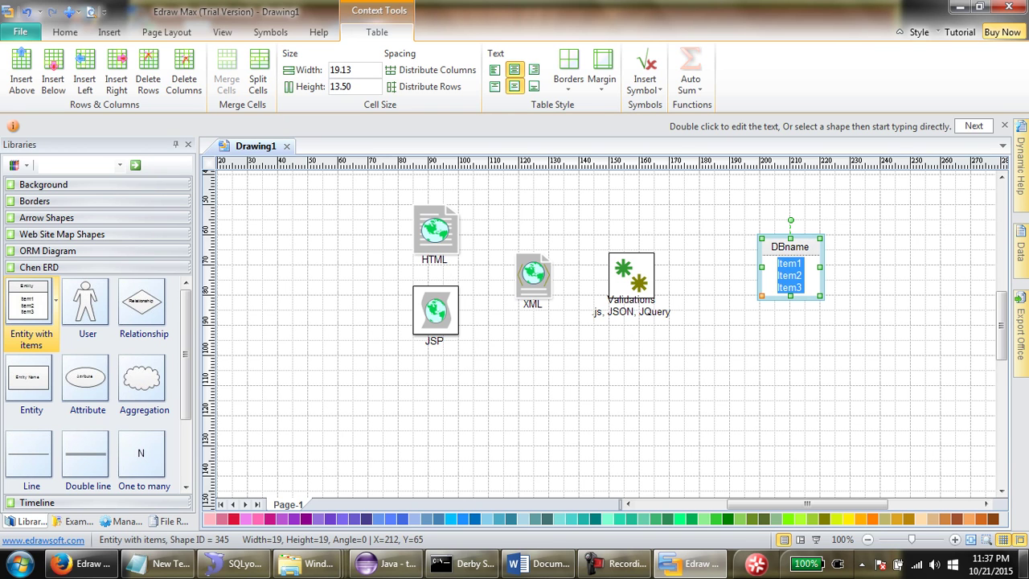
right_click(795, 252)
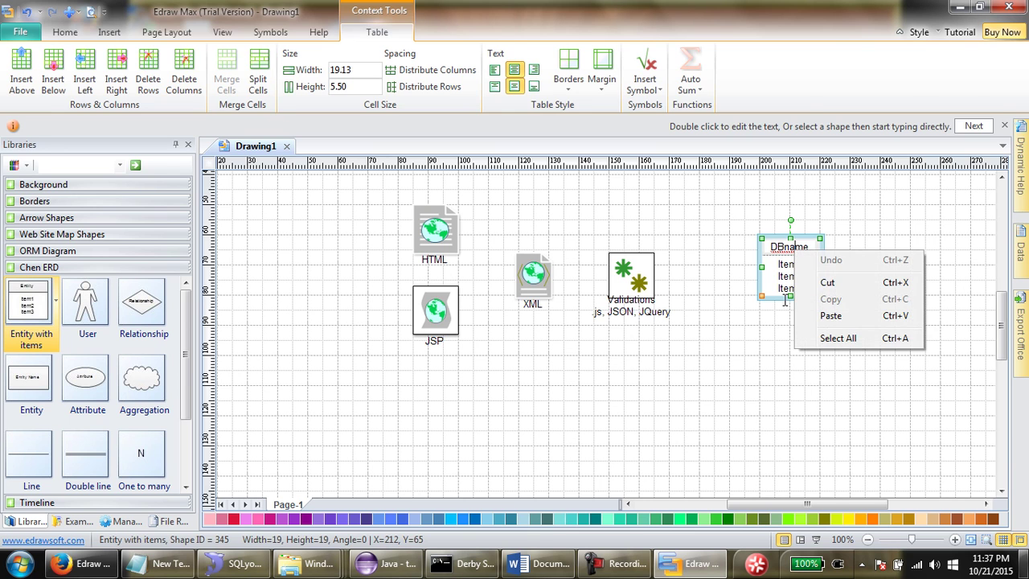
click(775, 333)
click(774, 299)
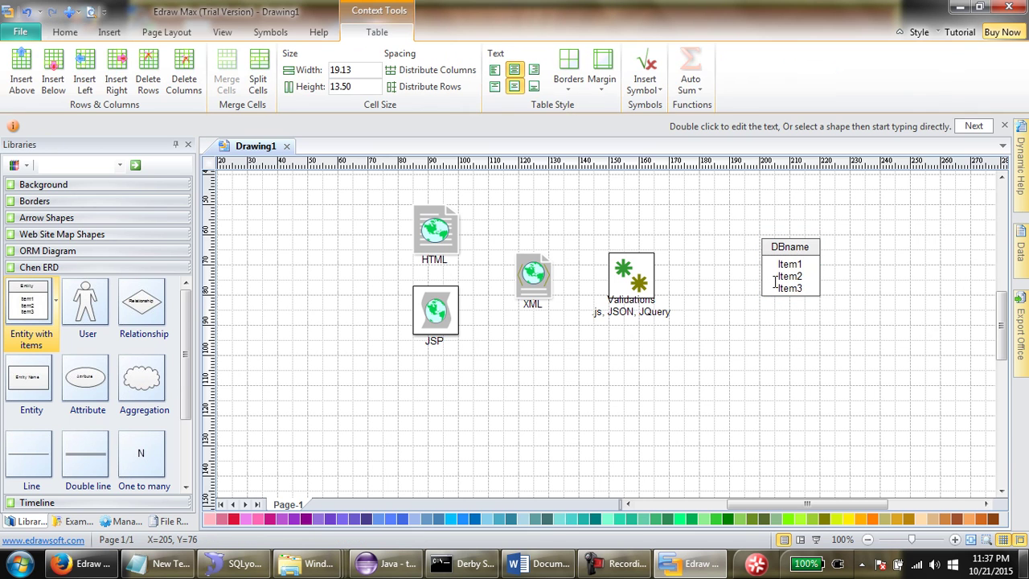
click(774, 305)
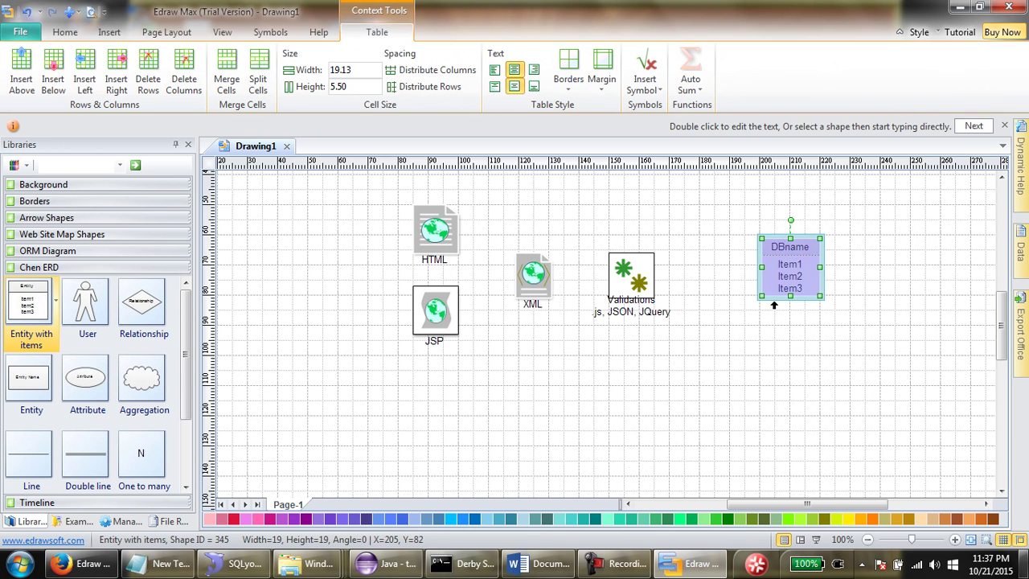
click(760, 354)
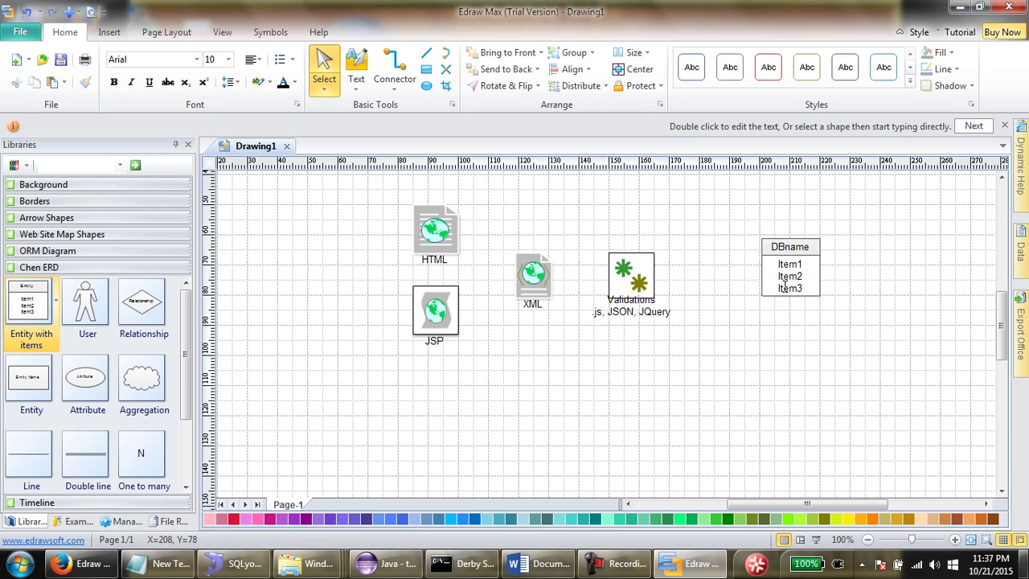
- Add the text label DataBase directly beneath the DBname table
click(356, 69)
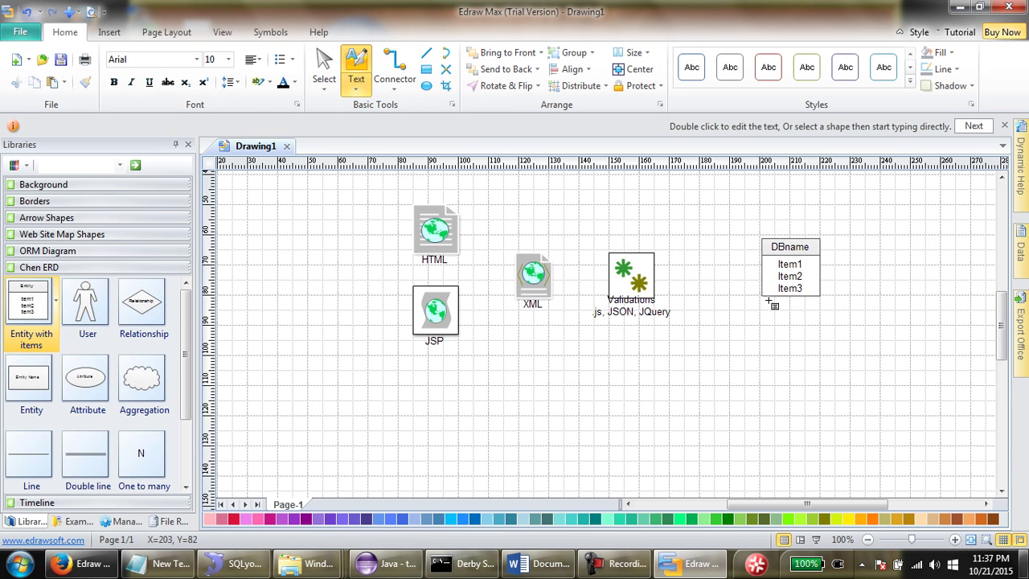
drag(764, 297, 820, 311)
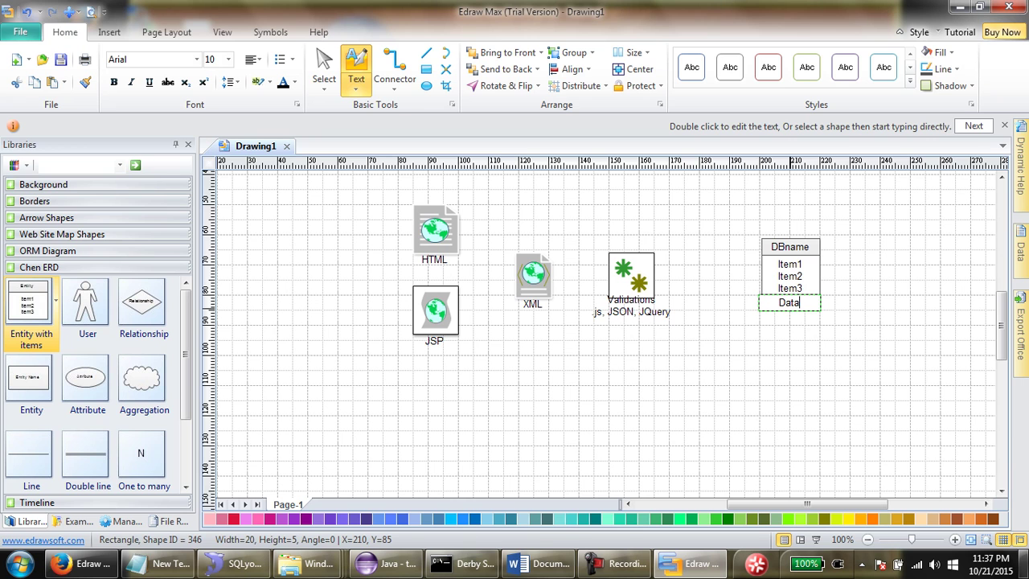
text(ase)
click(754, 267)
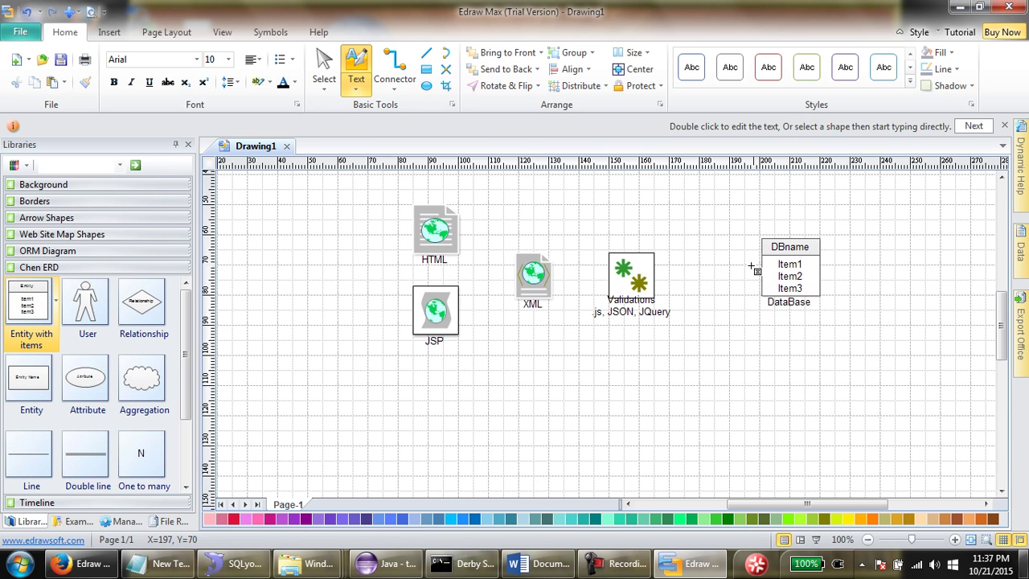
- Draw right-angle connectors from HTML and JSP to XML, from XML to Validations, and from Validations to the DBname table
click(392, 65)
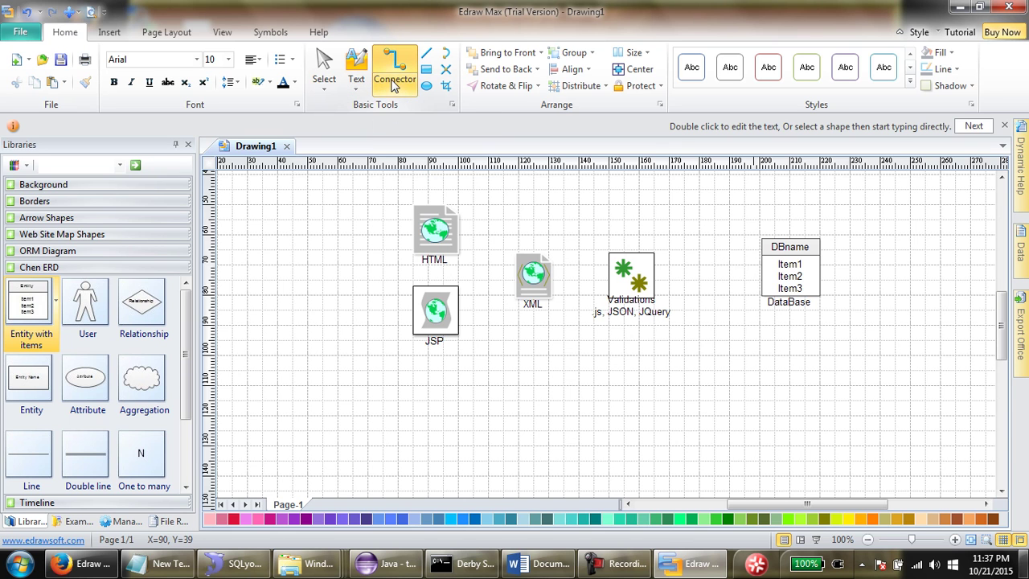
click(394, 84)
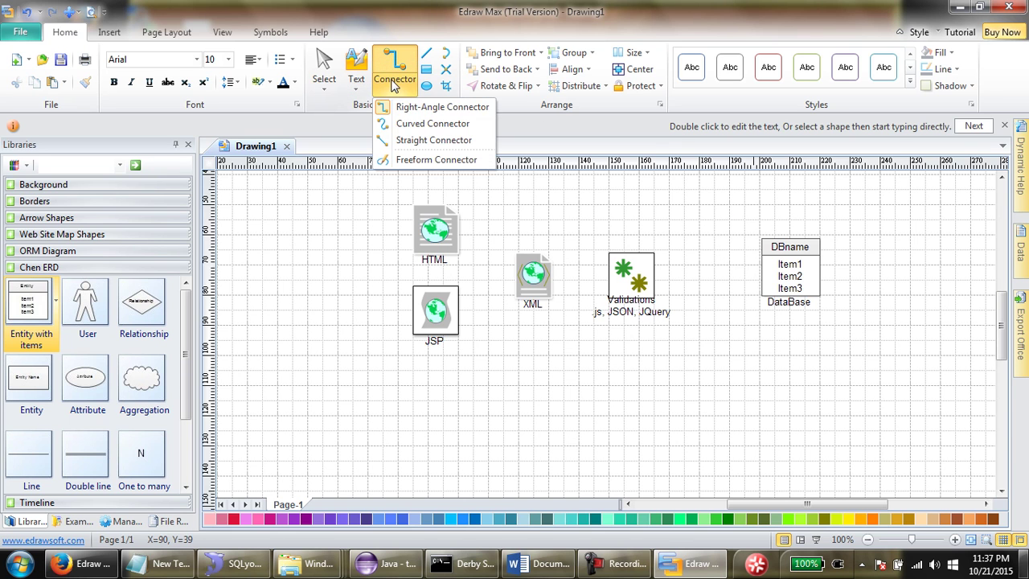
click(418, 107)
drag(458, 229, 532, 254)
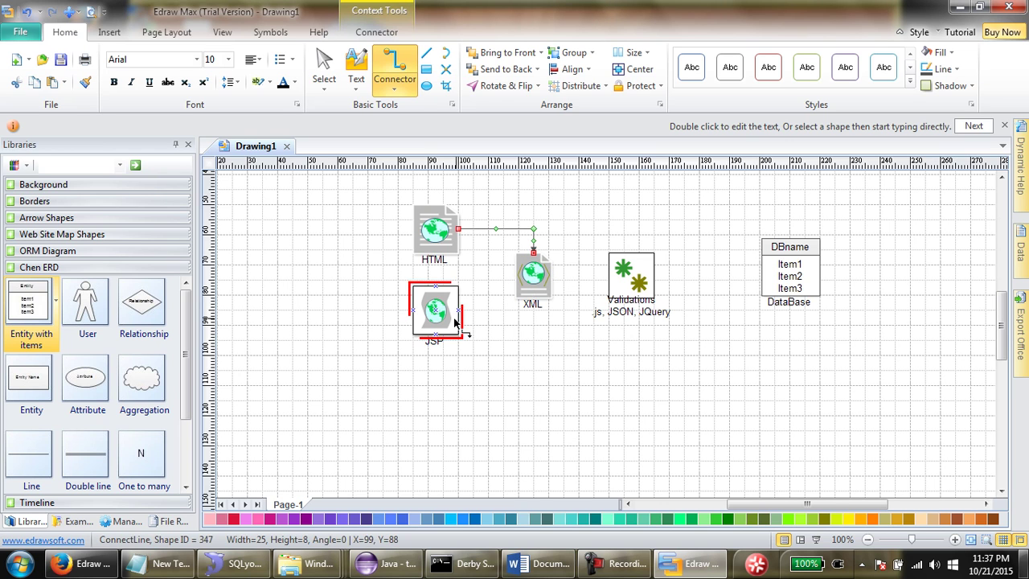
drag(460, 320, 759, 276)
click(754, 330)
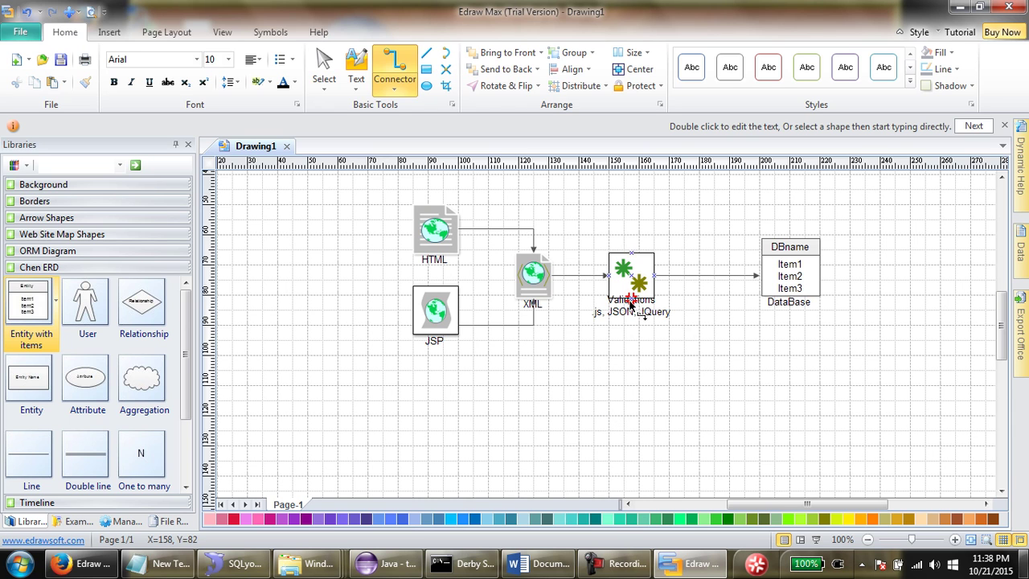
click(324, 71)
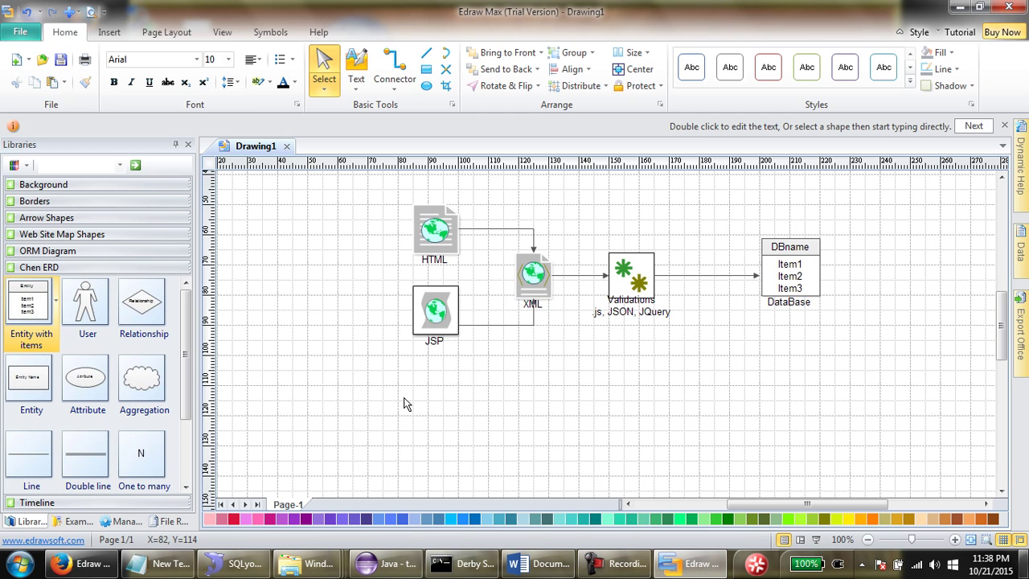
- Save all the diagram shapes as a JPEG image named one on the Desktop, keeping the original size and screen resolution
drag(410, 384, 843, 193)
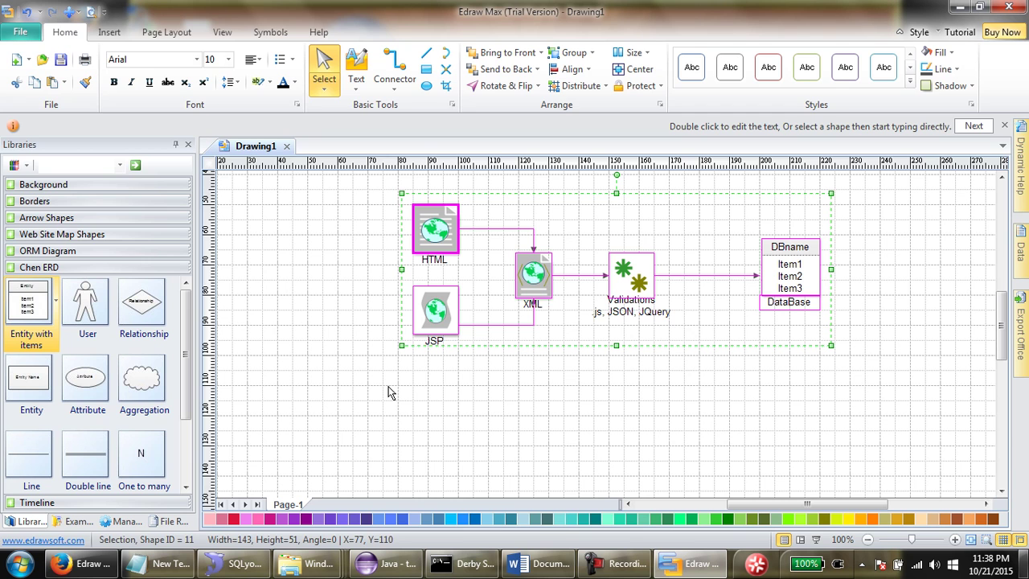
click(8, 37)
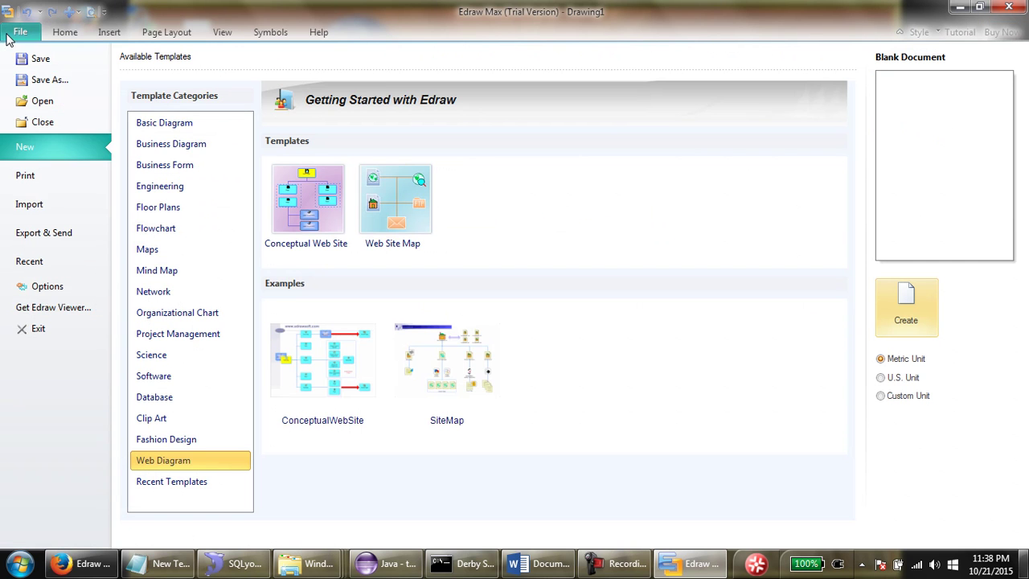
click(81, 88)
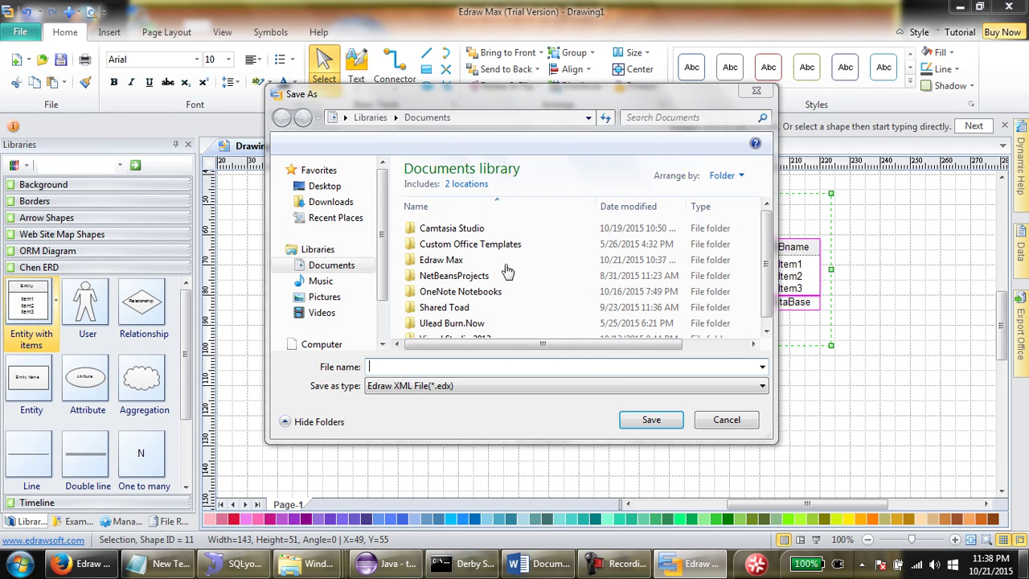
click(514, 385)
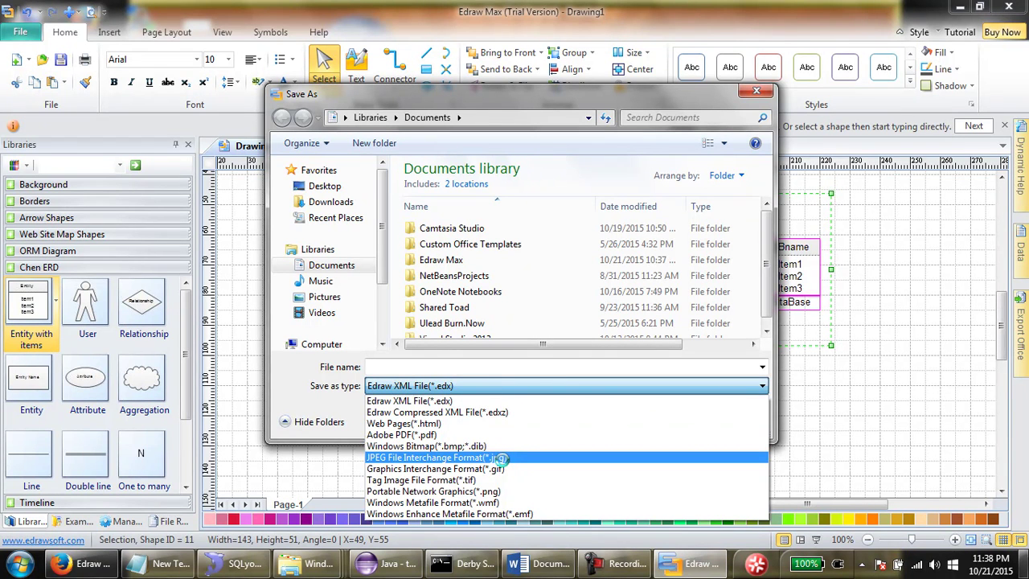
click(559, 458)
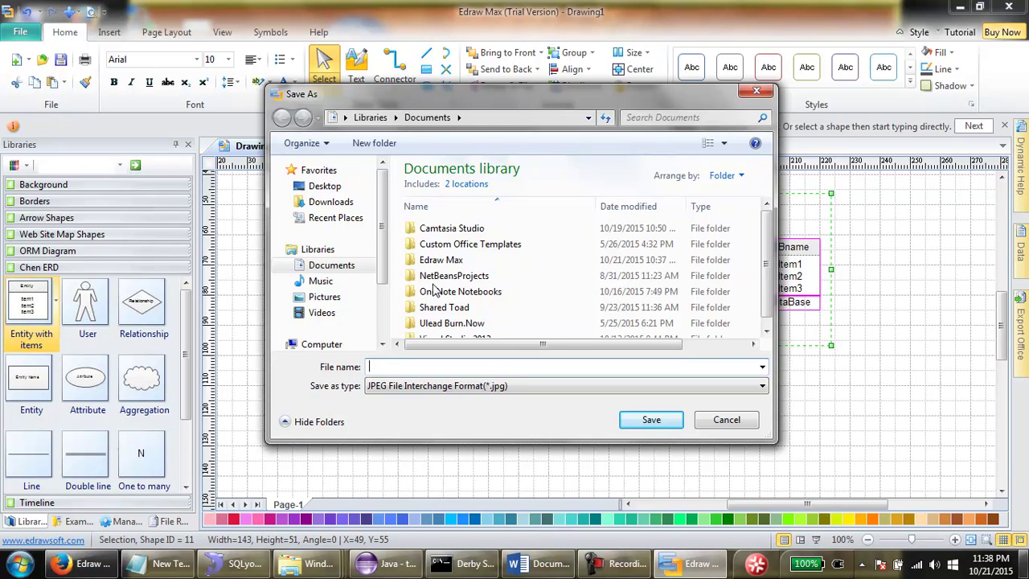
click(326, 185)
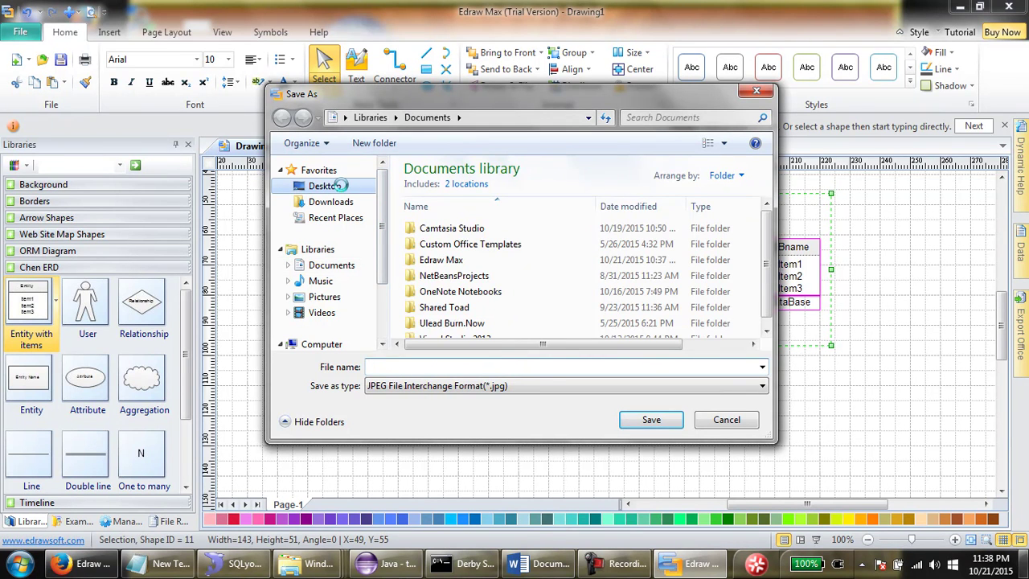
click(472, 363)
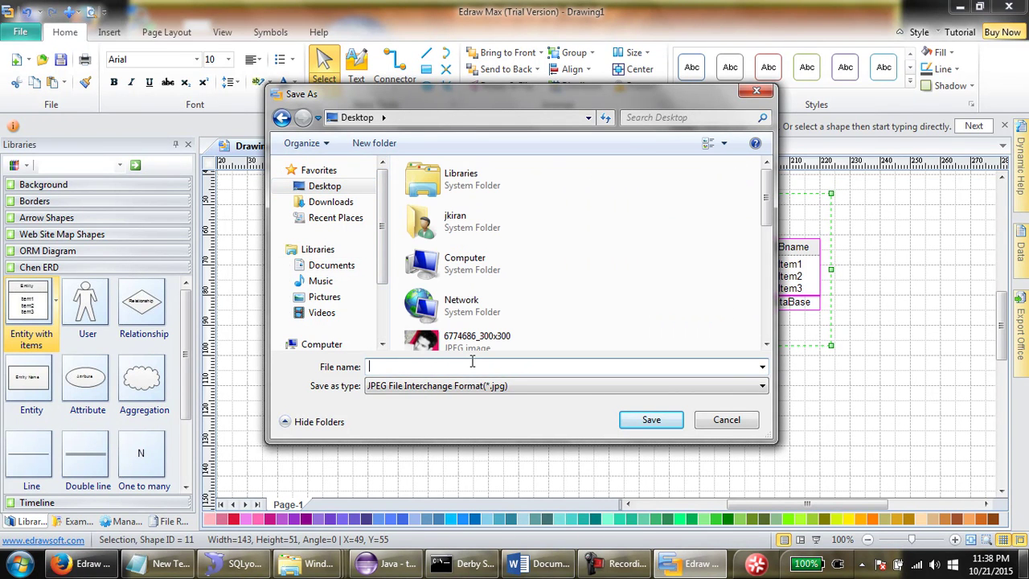
key(Return)
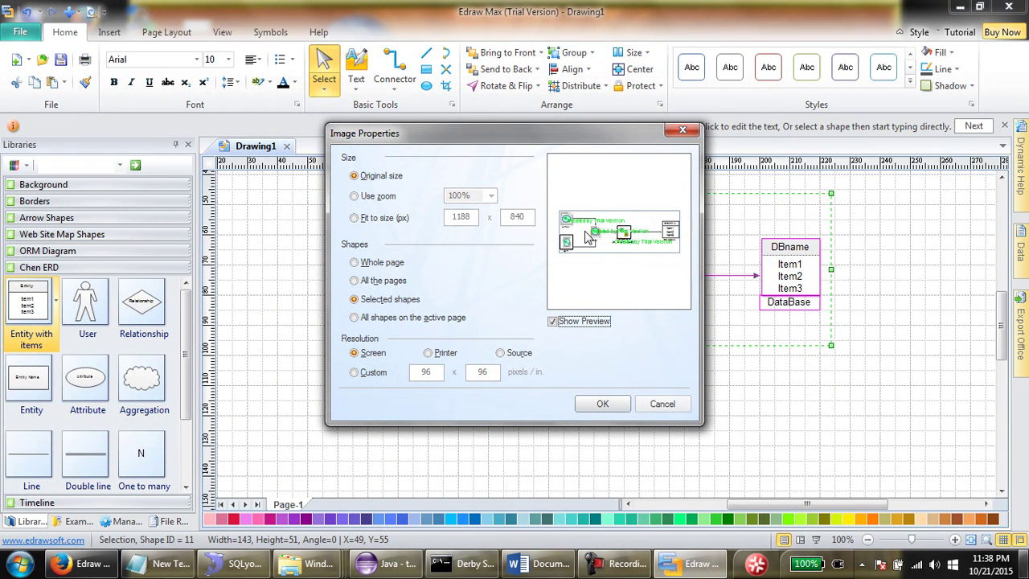
click(602, 406)
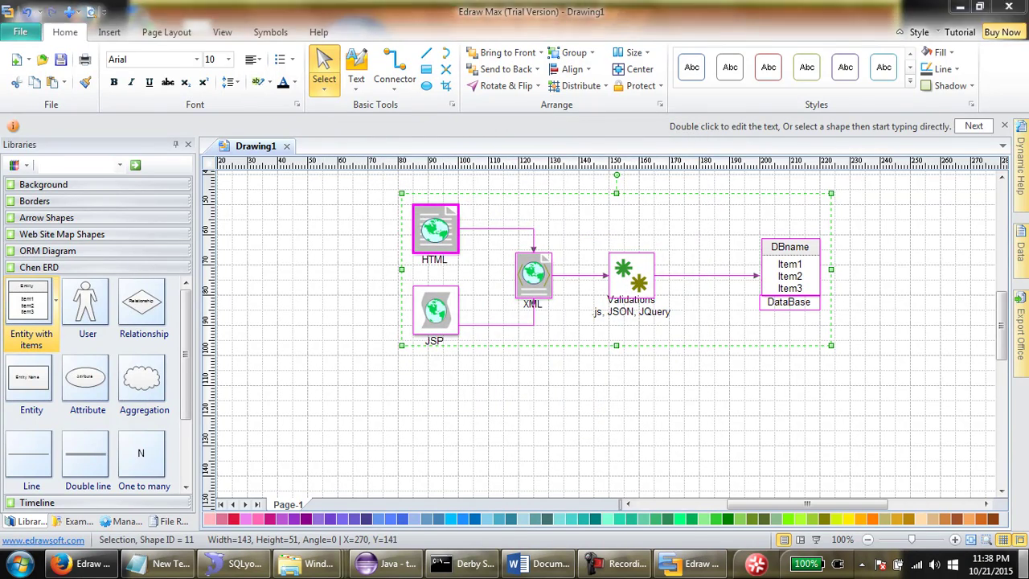
- View the exported image one from the desktop and permanently delete the file
click(1025, 563)
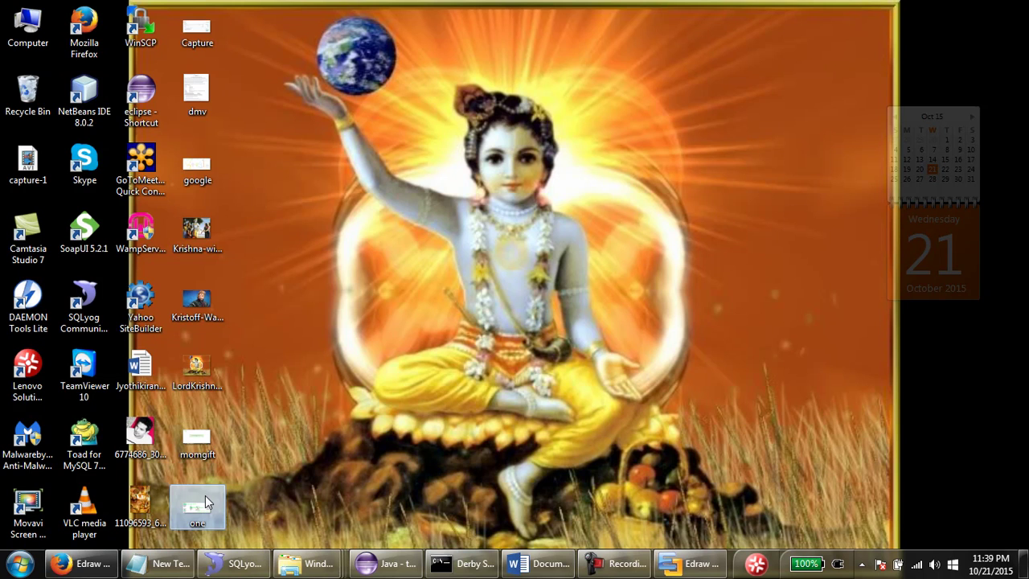
double_click(205, 495)
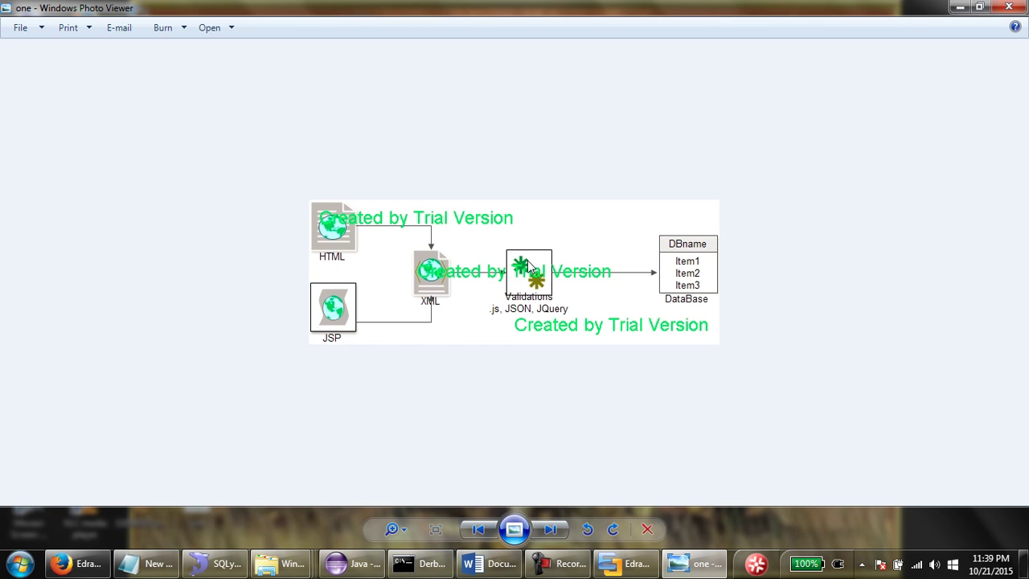
click(1008, 7)
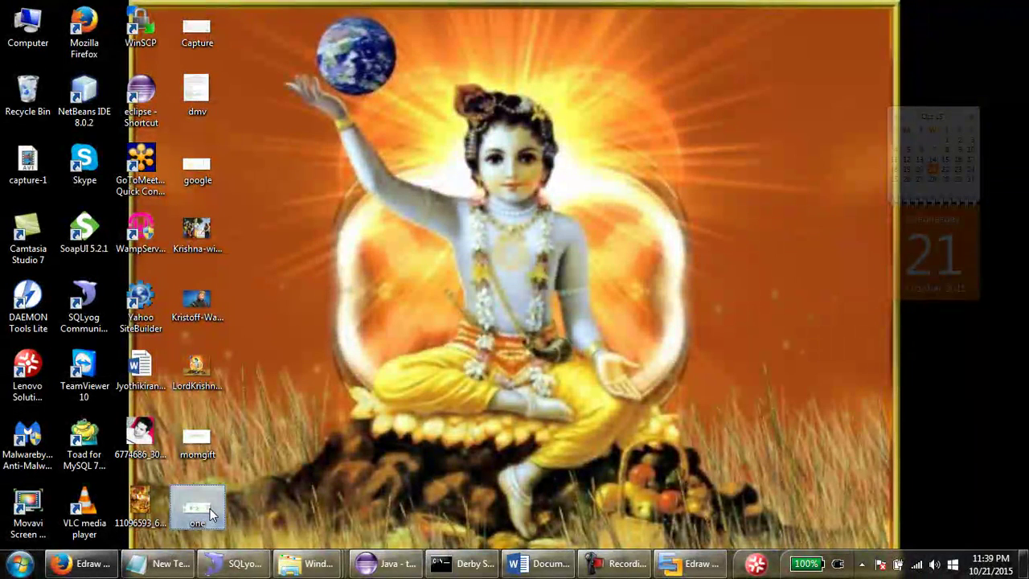
key(shift+Delete)
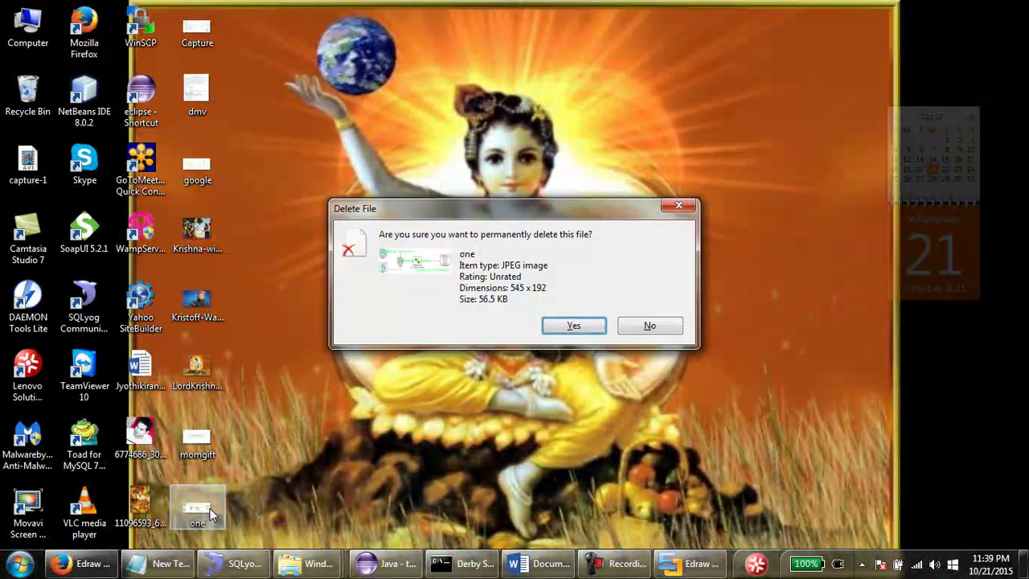
key(Return)
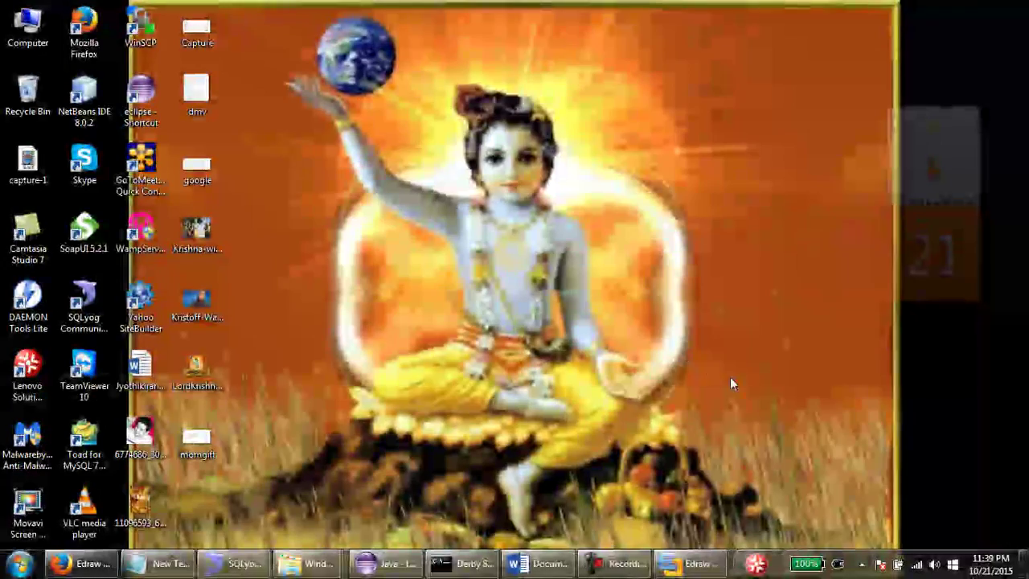
- Return to Edraw Max, copy all the shapes of the diagram, and switch to the Word document
click(702, 567)
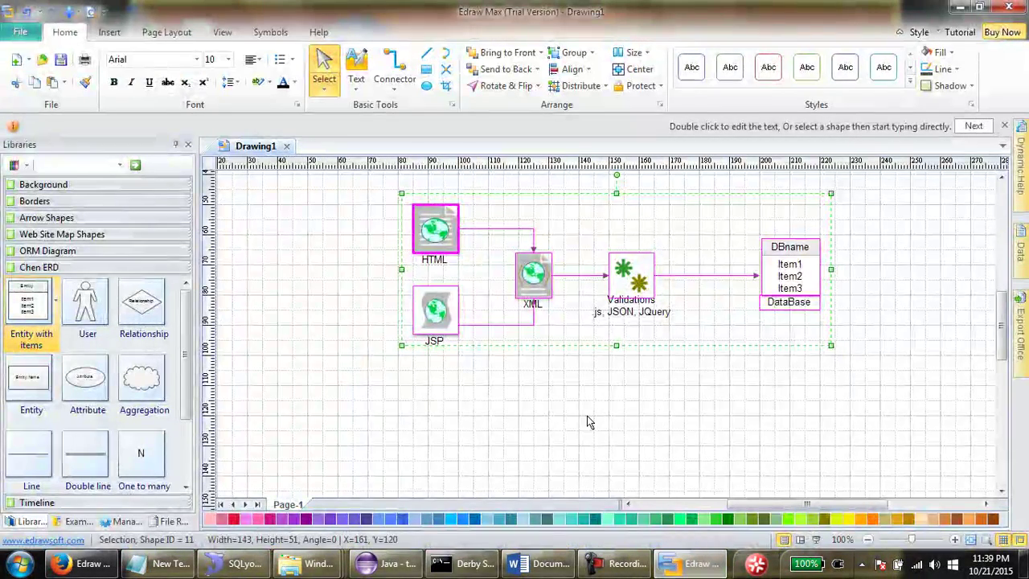
click(376, 398)
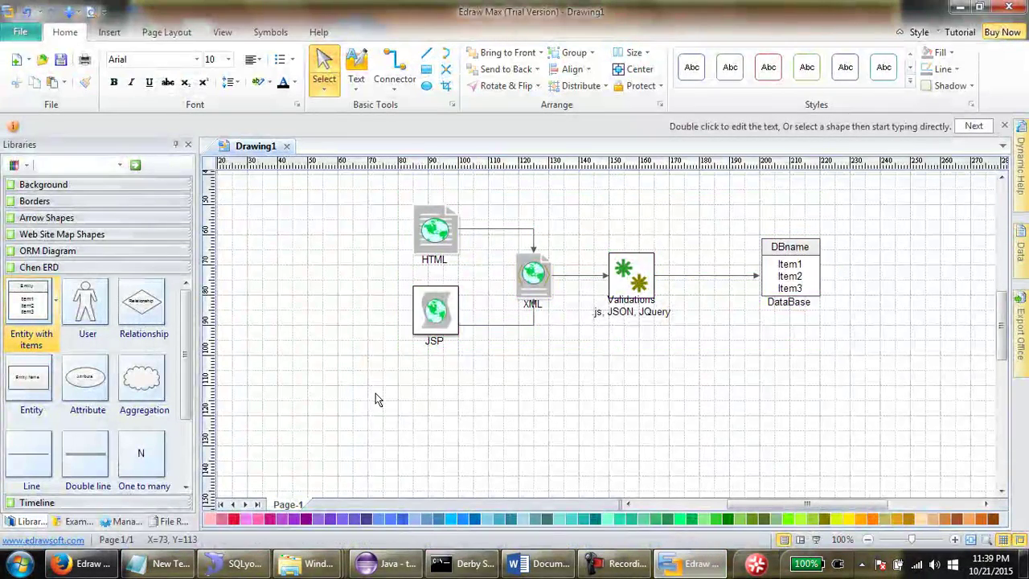
key(ctrl+a)
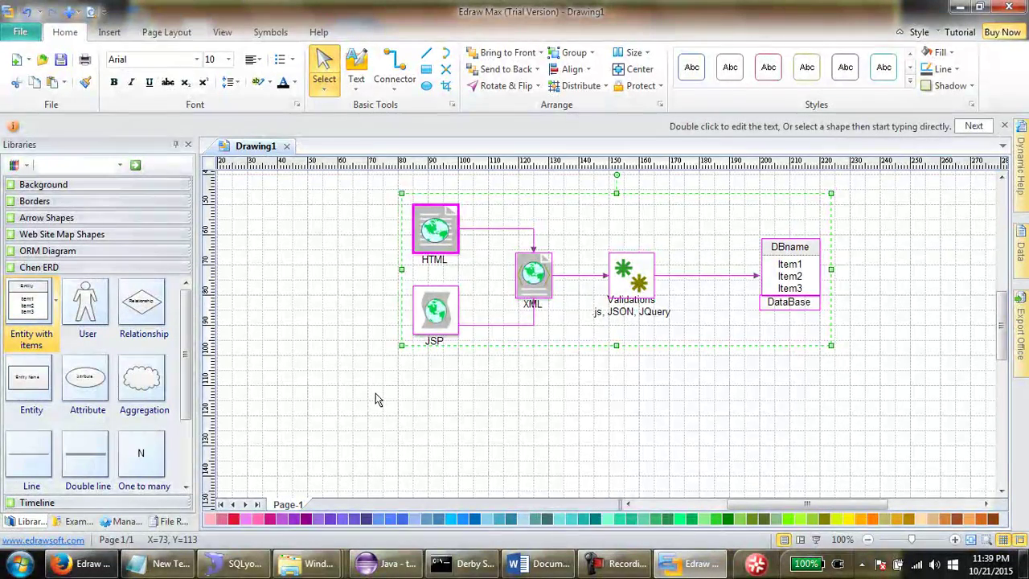
click(535, 567)
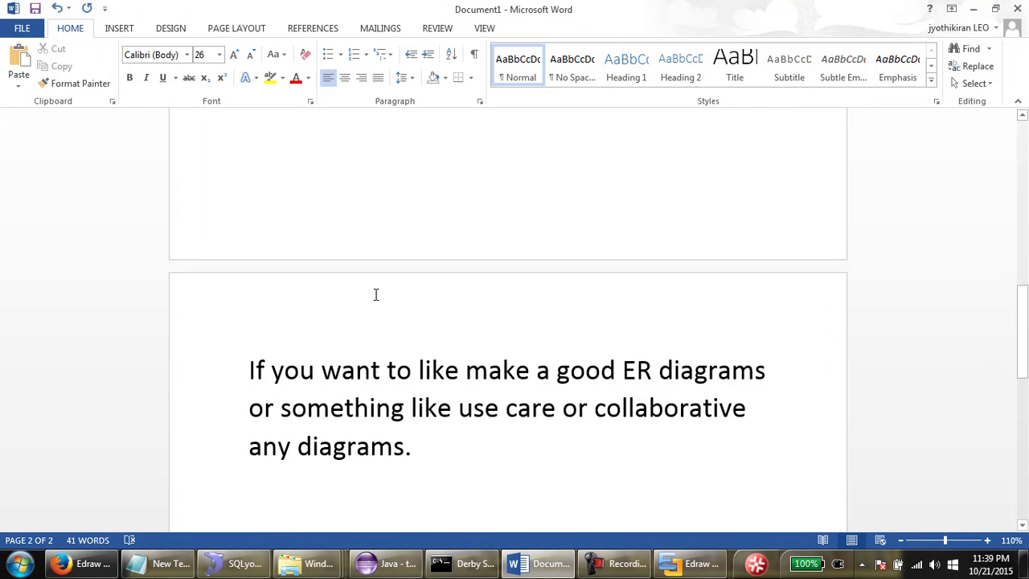
- Delete the paragraph about making good ER diagrams and the surplus empty lines below Next diagram
key(shift+Up)
key(shift+Up)
key(shift+Up)
key(shift+Up)
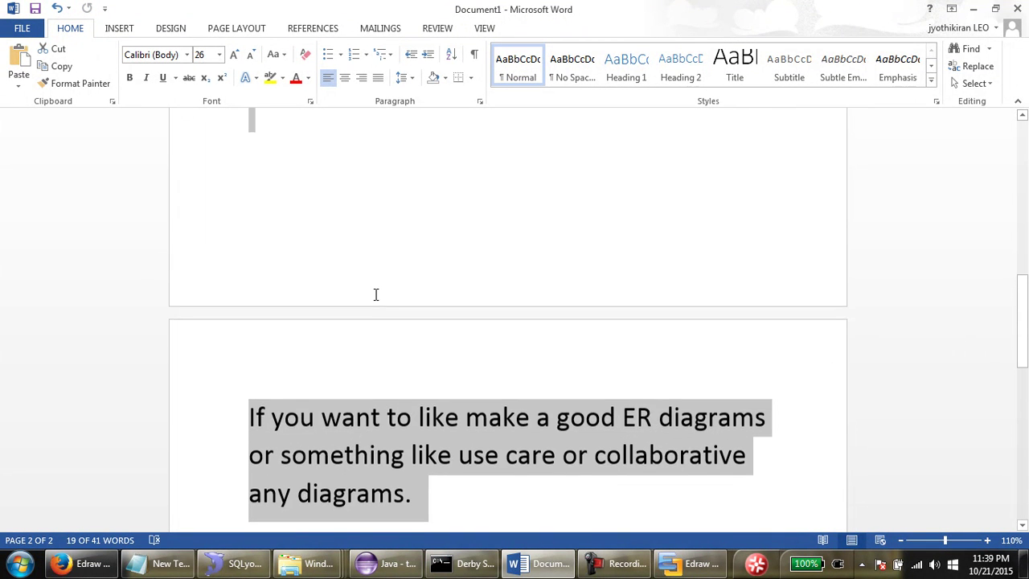
key(Delete)
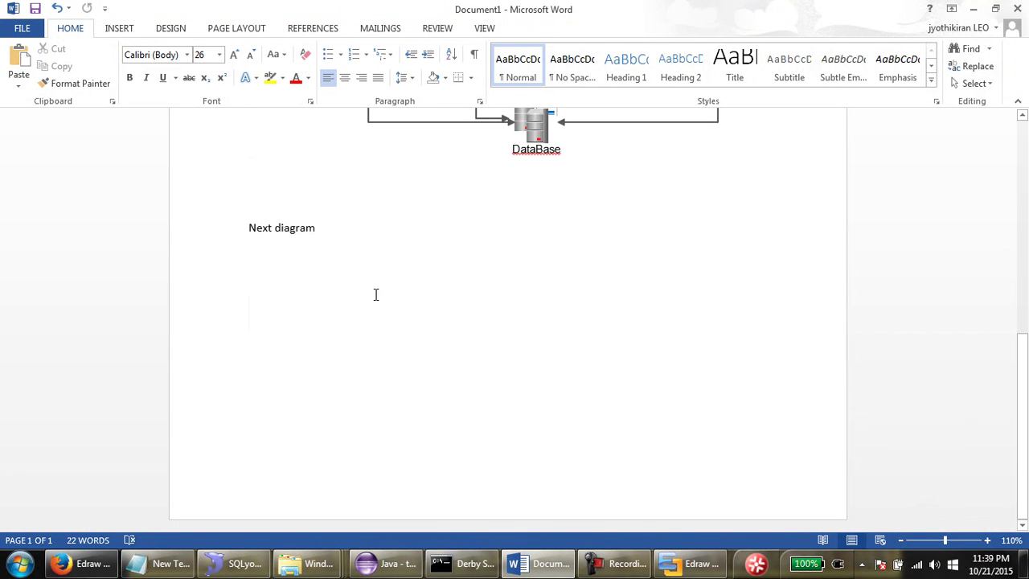
key(shift+Up)
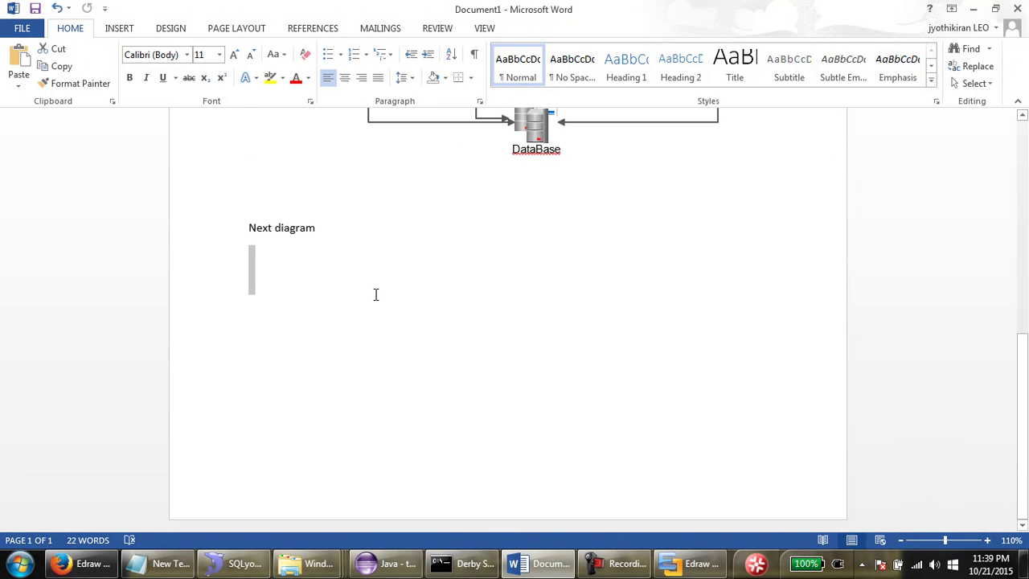
key(Delete)
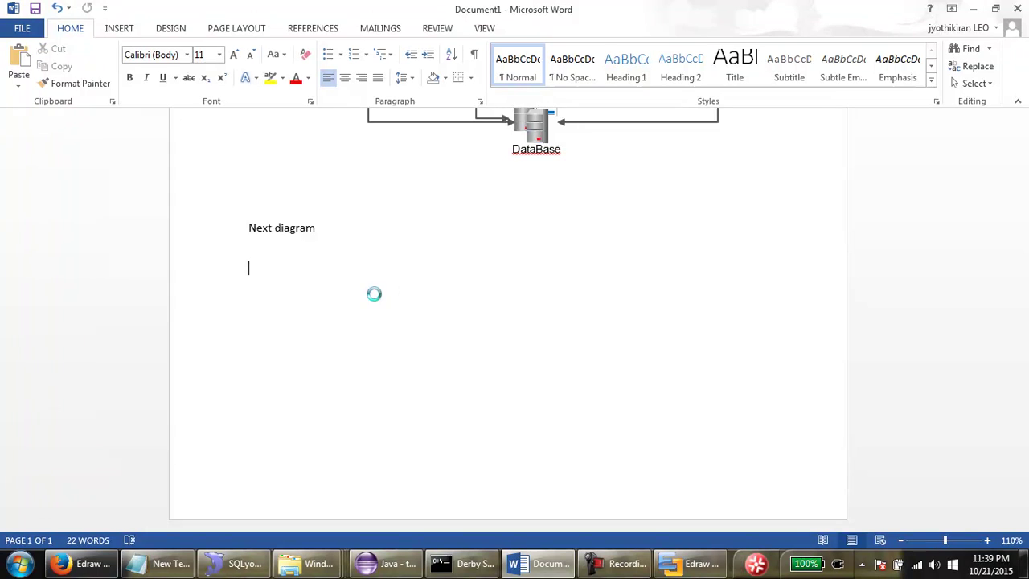
- Paste the copied diagram below Next diagram and enlarge the picture beyond the page's right edge
key(ctrl+v)
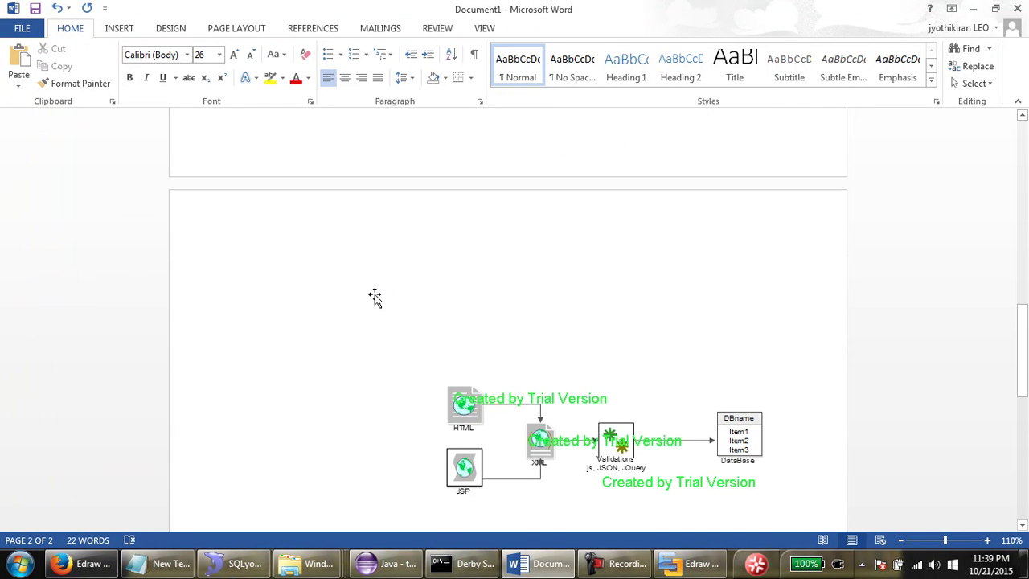
click(573, 462)
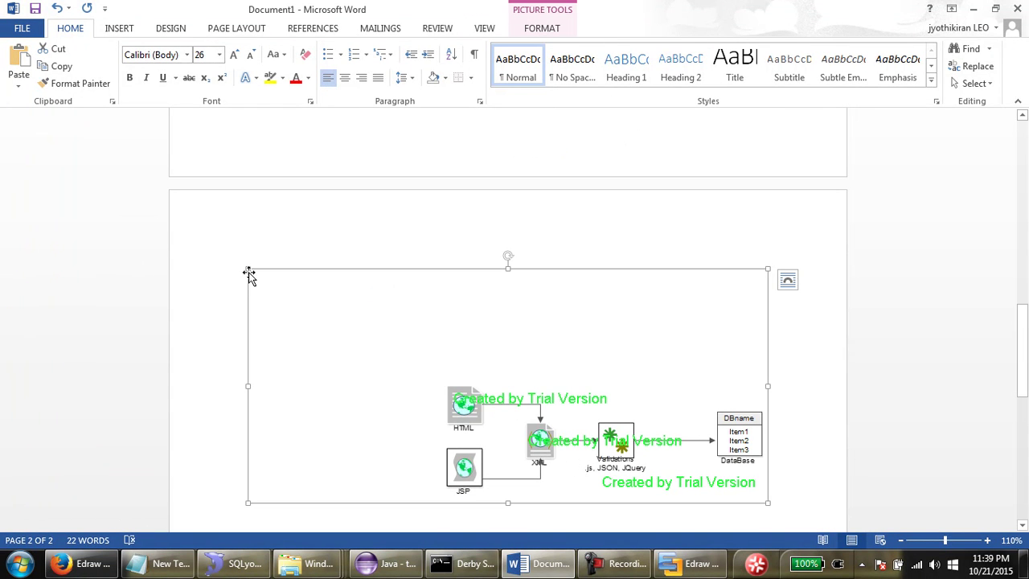
drag(249, 268, 443, 372)
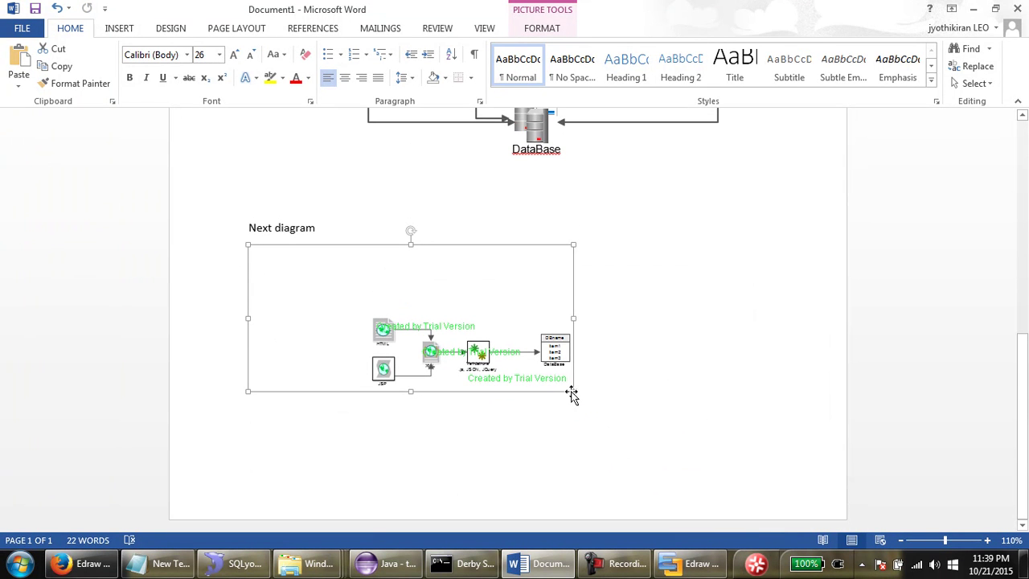
drag(572, 392, 836, 530)
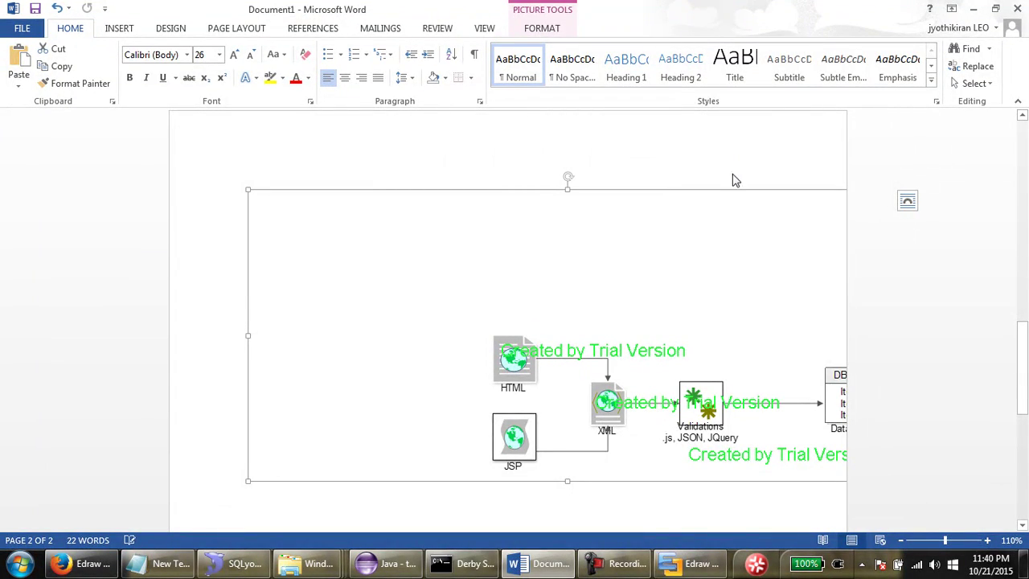
- Switch to Edraw Max and close it without saving the changes to Drawing1
click(691, 563)
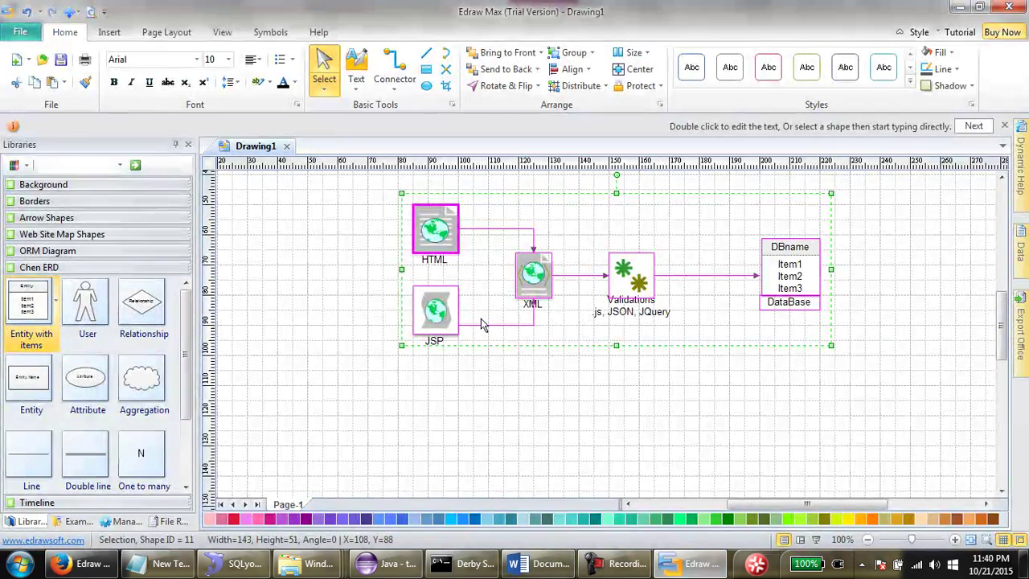
key(alt+F4)
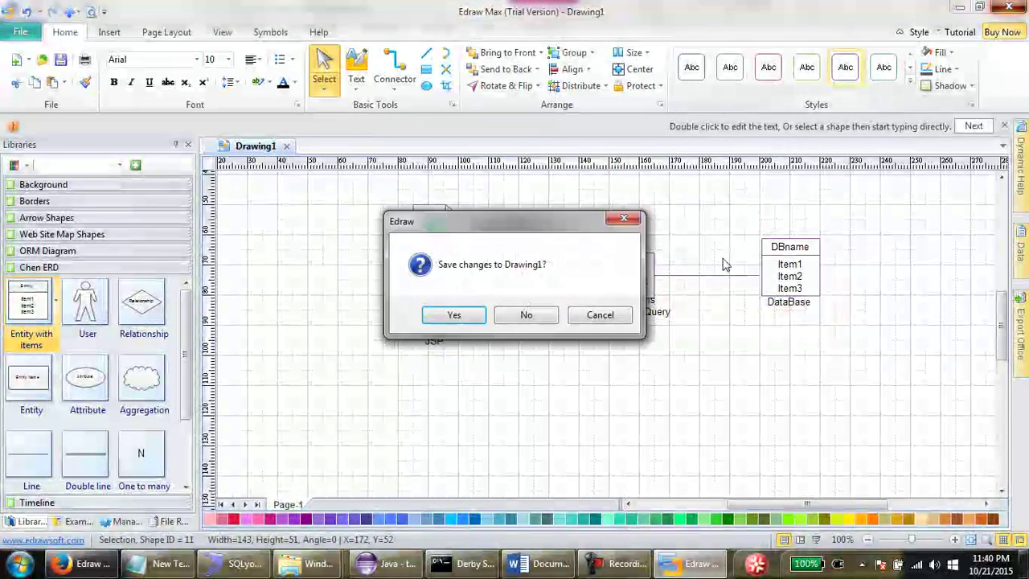
click(543, 318)
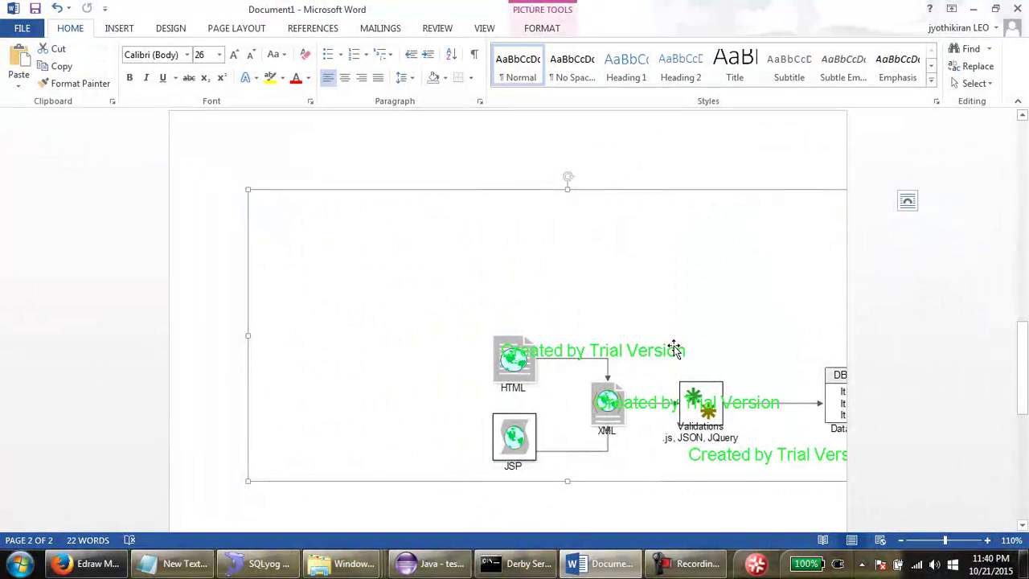
- Try to convert the pasted diagram picture into an editable drawing and check its placement in the document
right_click(668, 350)
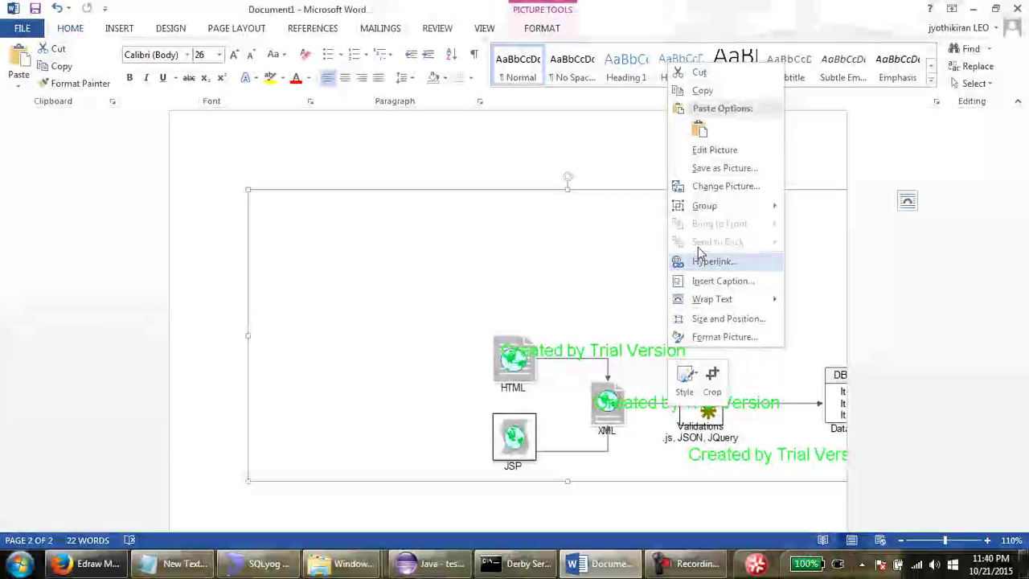
click(715, 151)
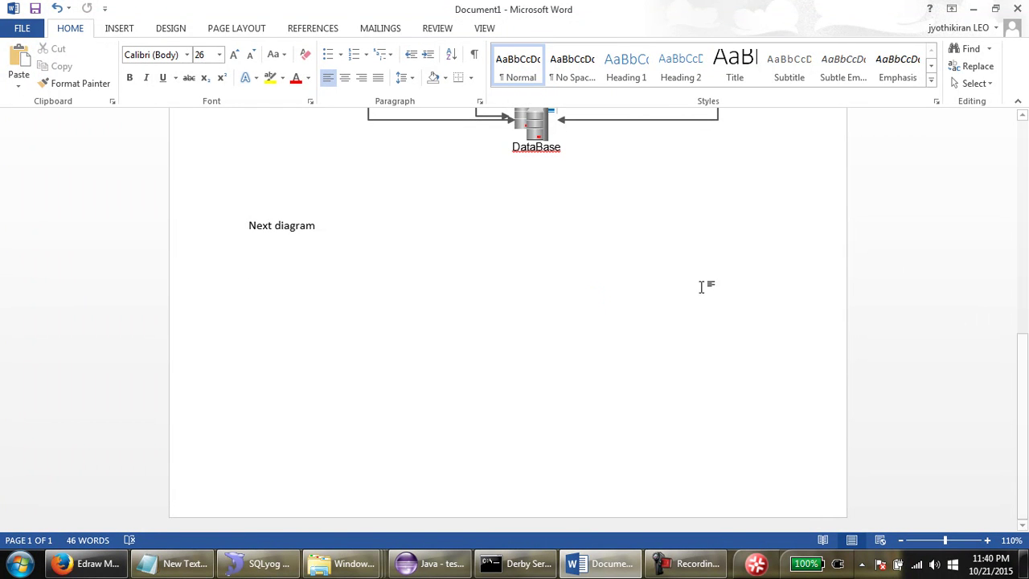
drag(1015, 377, 1016, 171)
scroll(748, 190, down, 5)
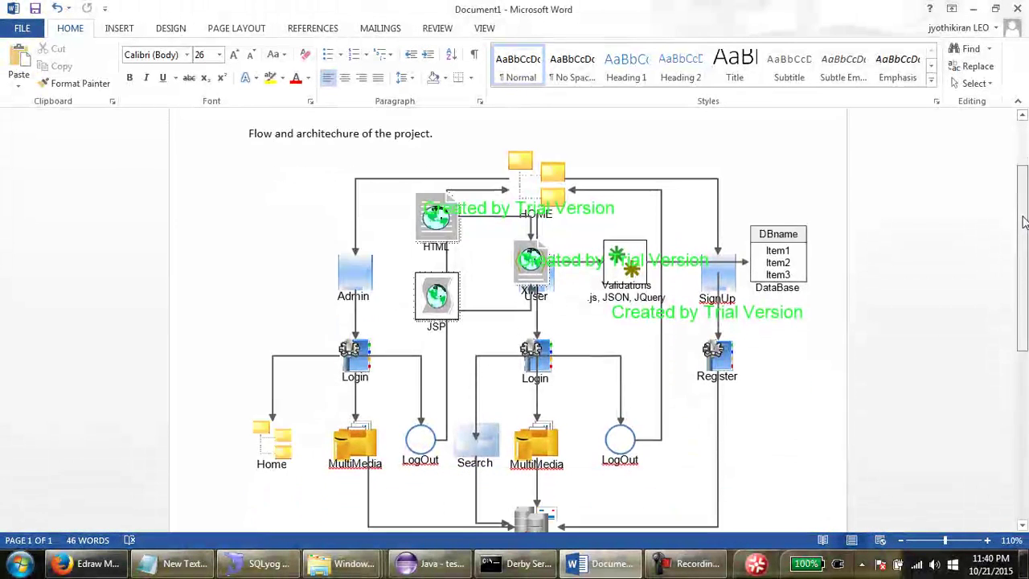
- Select a Created by Trial Version text box in the converted diagram and undo the picture's conversion
click(723, 184)
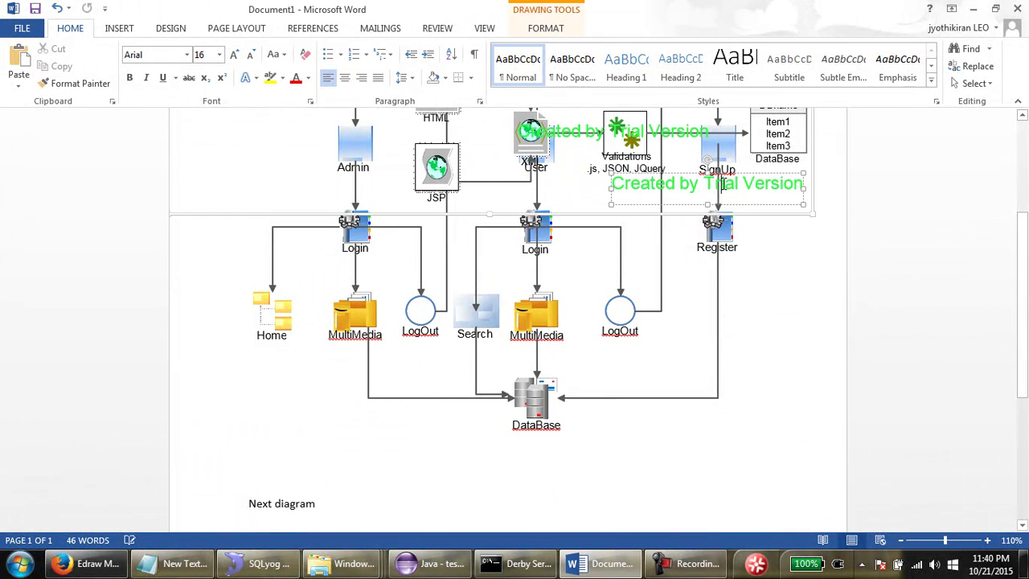
click(722, 184)
scroll(723, 186, up, 5)
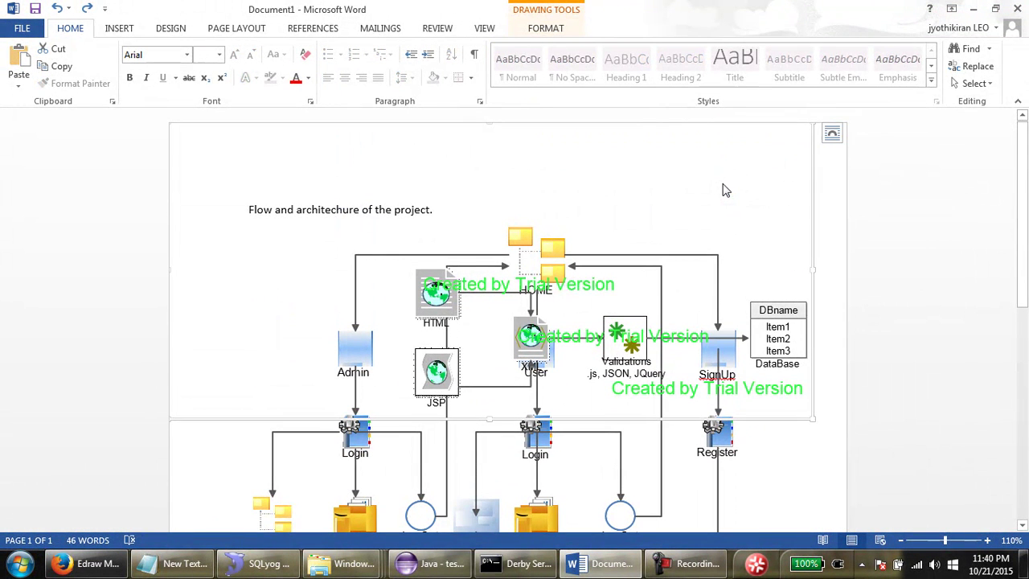
click(776, 460)
scroll(776, 460, down, 3)
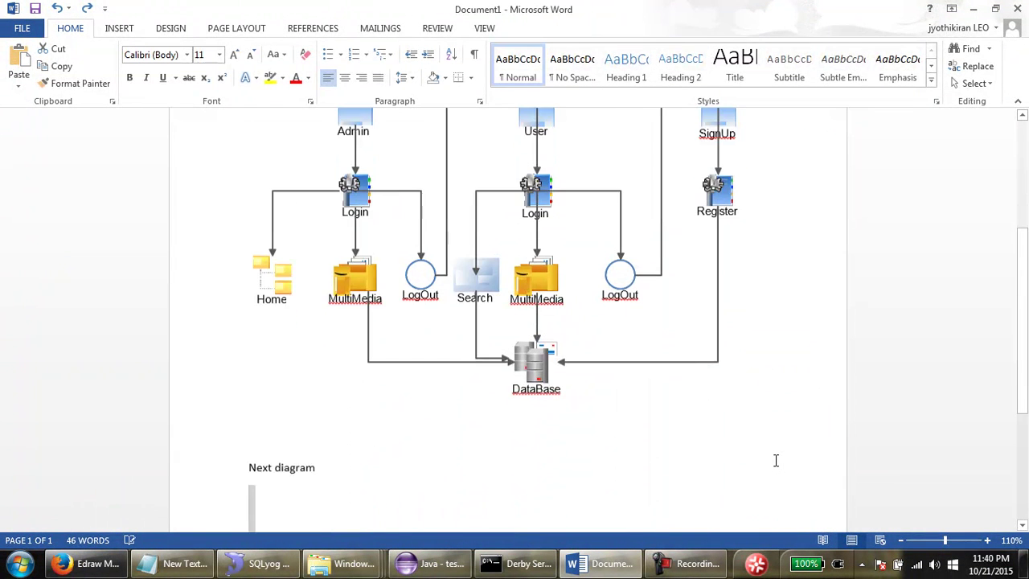
- Paste the copied diagram over the selected ER diagrams paragraph on the second page and select the picture
scroll(777, 466, down, 1)
scroll(776, 466, down, 6)
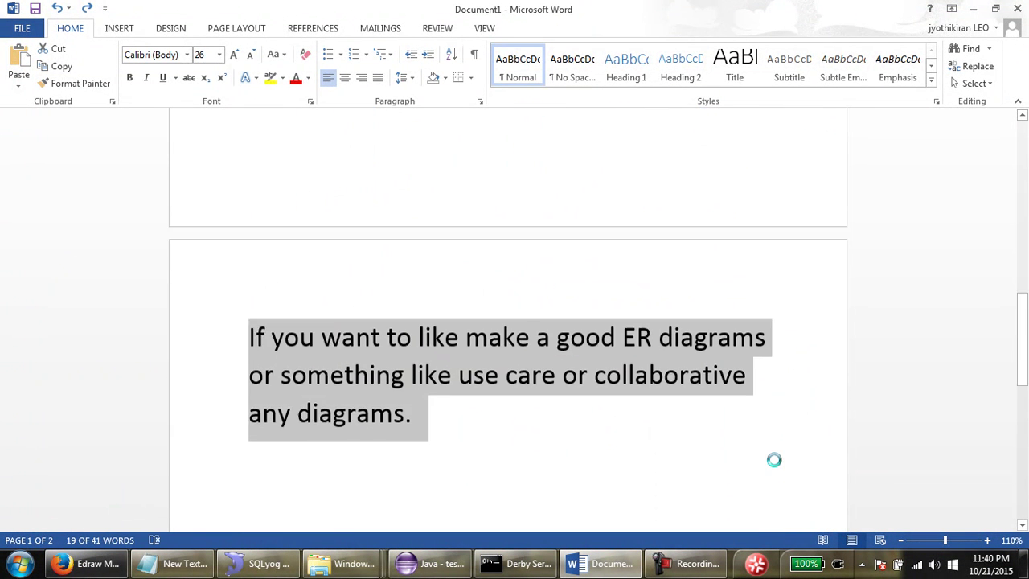
key(ctrl+v)
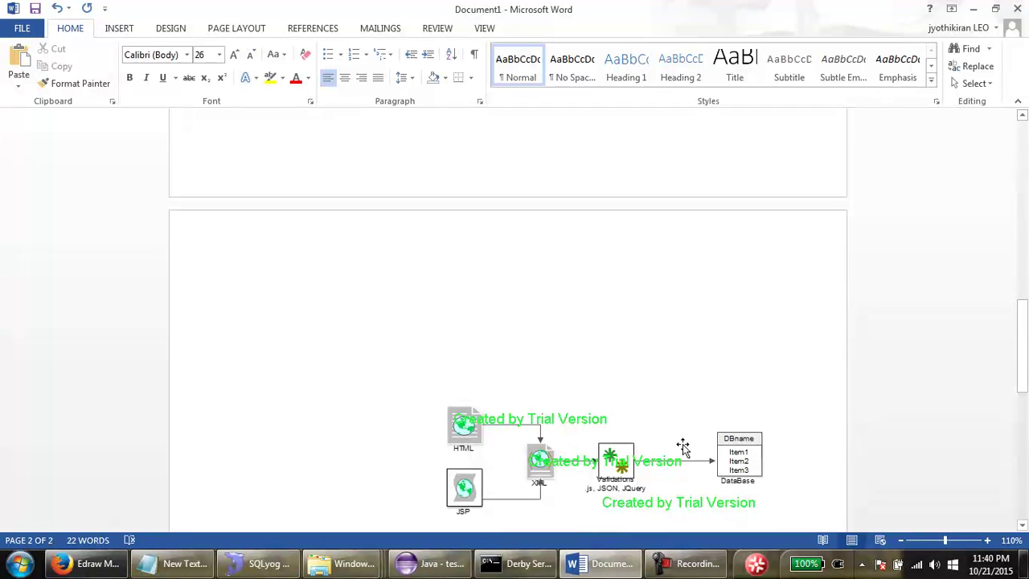
click(646, 444)
- Try to convert the second page's diagram picture into an editable drawing, then undo back to the ER diagrams paragraph
right_click(568, 420)
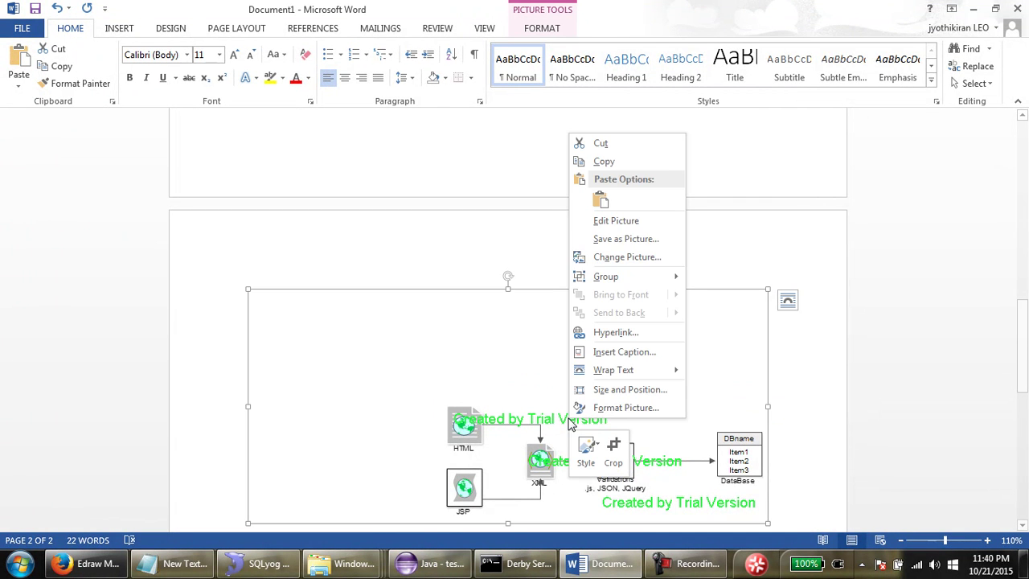
click(616, 221)
key(Delete)
scroll(604, 414, up, 10)
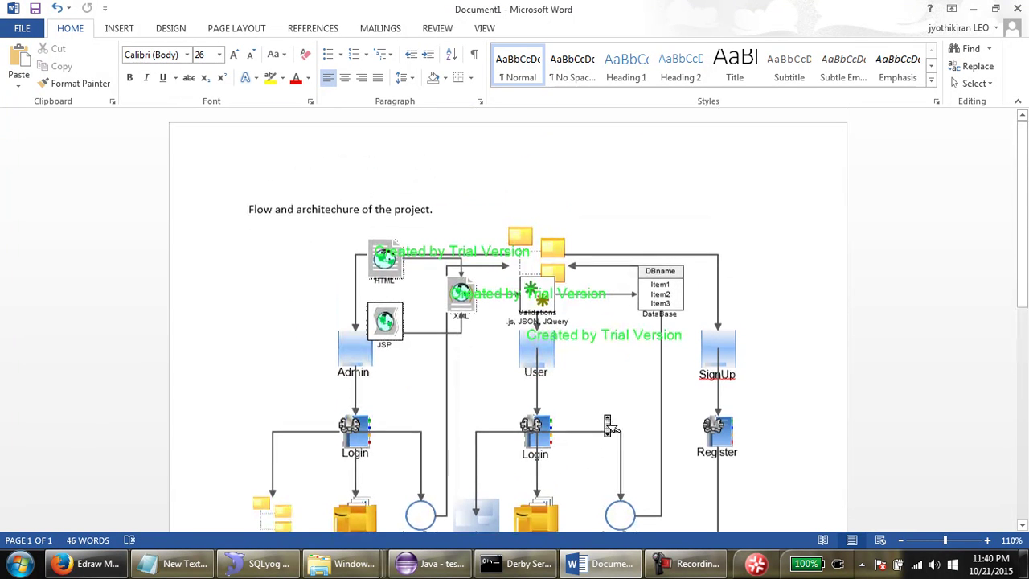
click(504, 254)
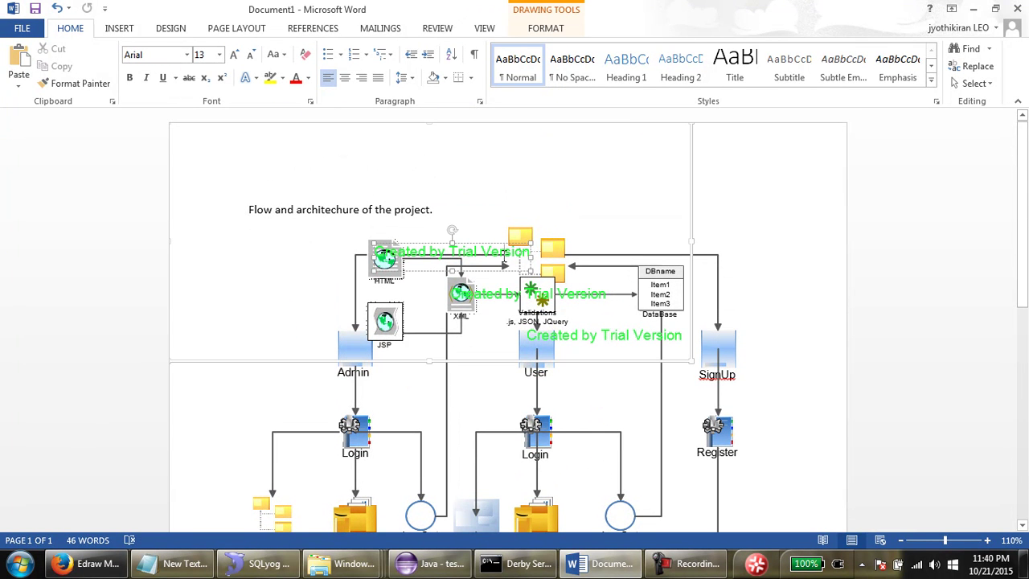
key(ctrl+End)
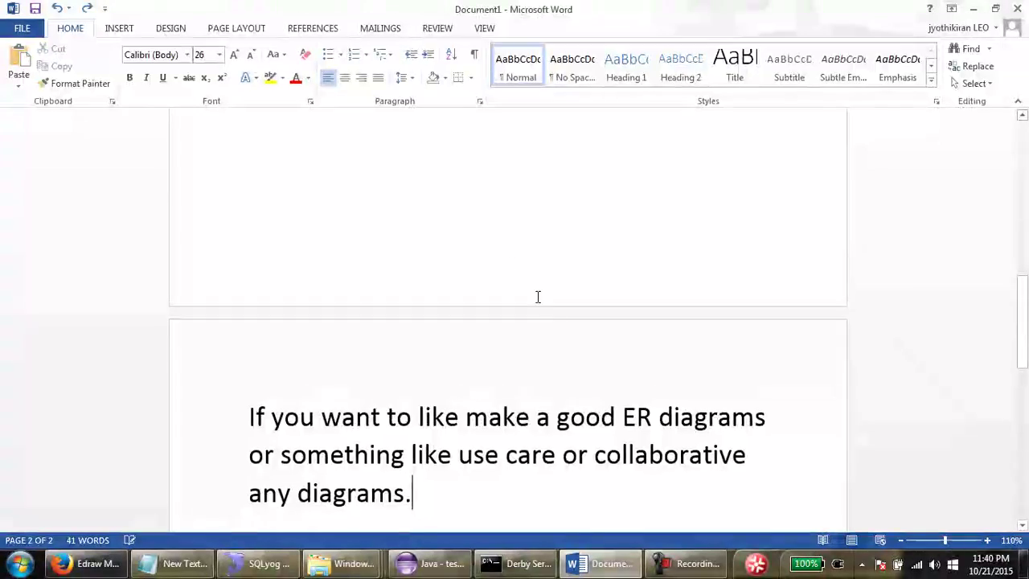
click(973, 9)
key(super)
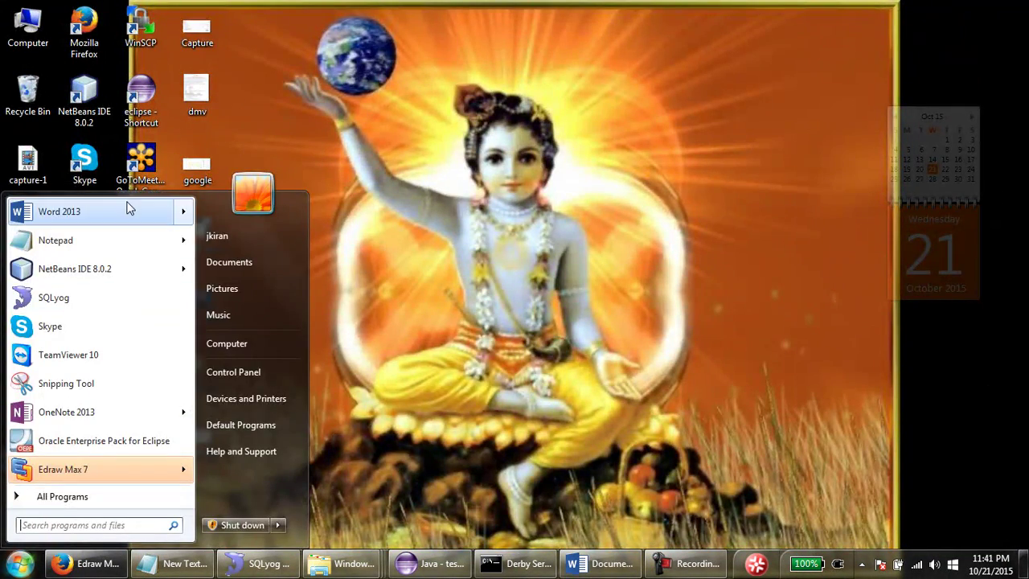
mouse_move(128, 211)
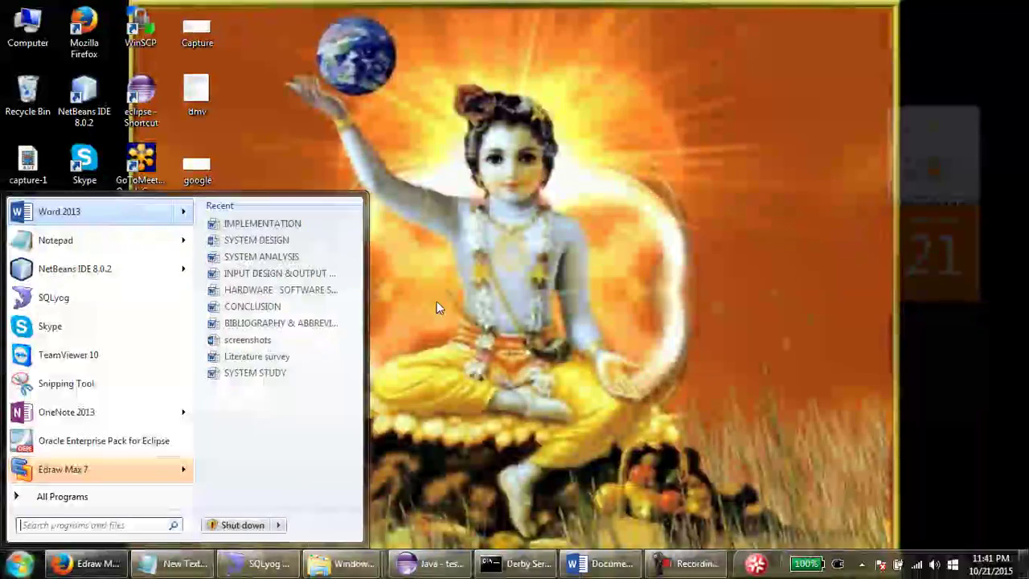
click(572, 563)
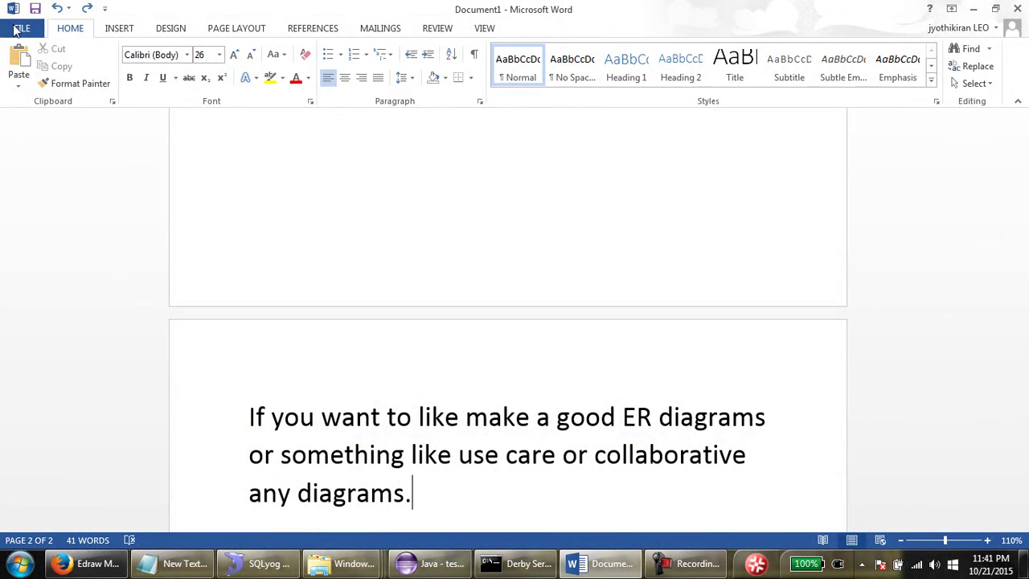
- Create a new blank document
click(22, 31)
click(24, 29)
click(21, 30)
click(45, 96)
click(192, 235)
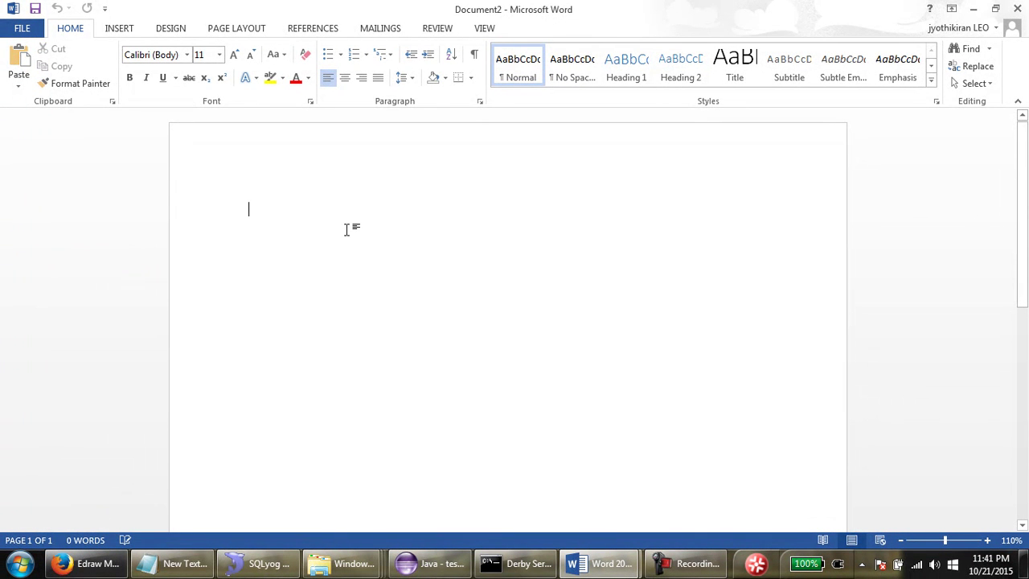
- Paste the copied diagram into the blank document and enlarge the picture slightly past the page's right margin
key(ctrl+v)
click(526, 336)
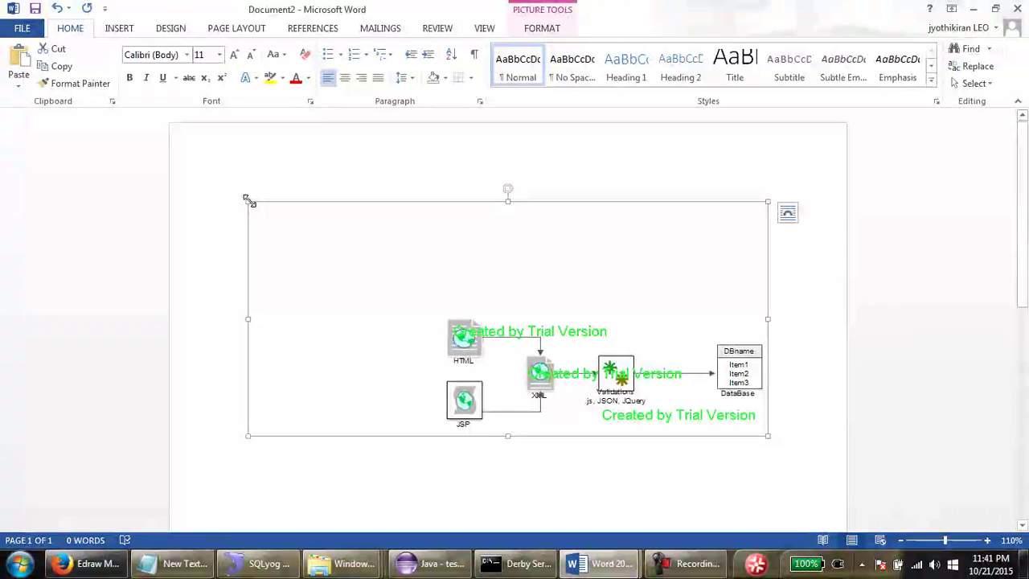
drag(247, 199, 192, 147)
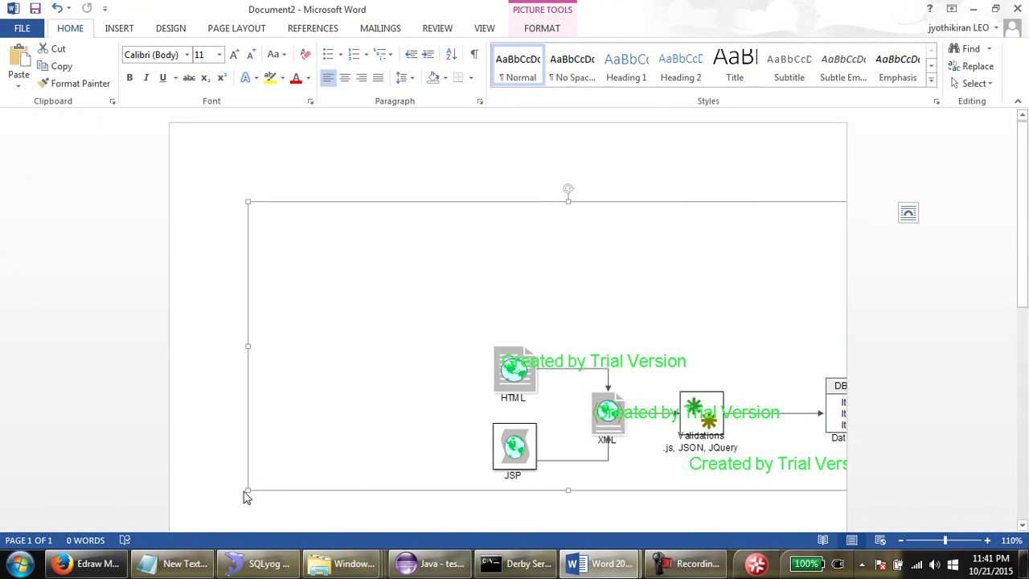
drag(246, 486, 329, 432)
- Convert the diagram picture into an editable drawing and delete the Created by Trial Version text beside the HTML icon
right_click(610, 355)
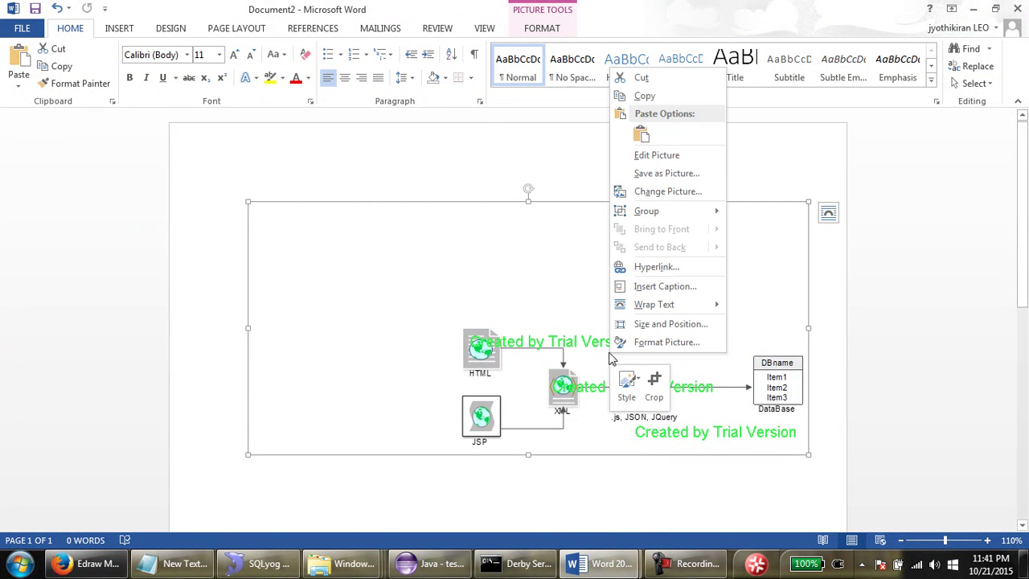
click(667, 154)
click(553, 262)
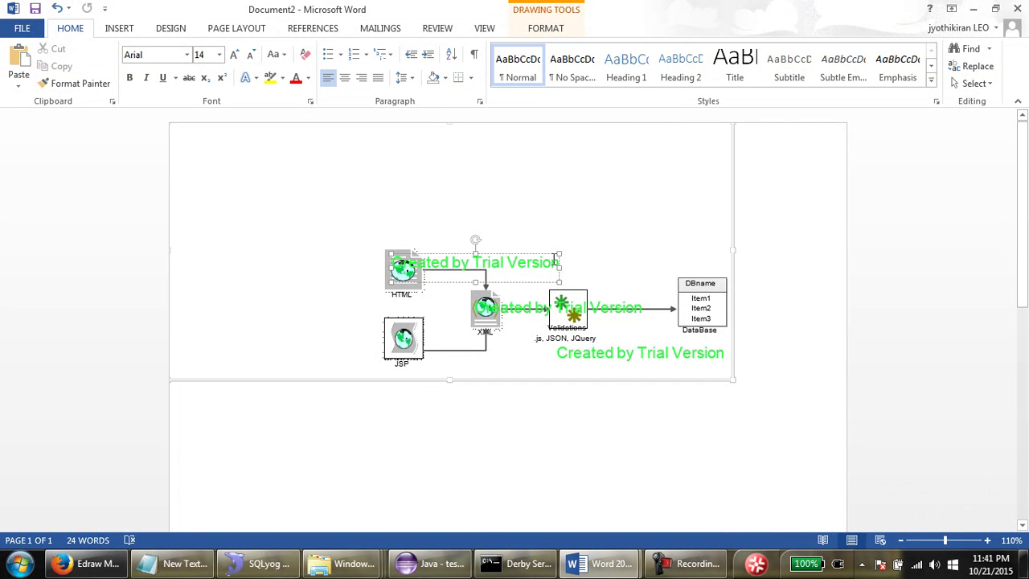
key(ctrl+a)
key(Delete)
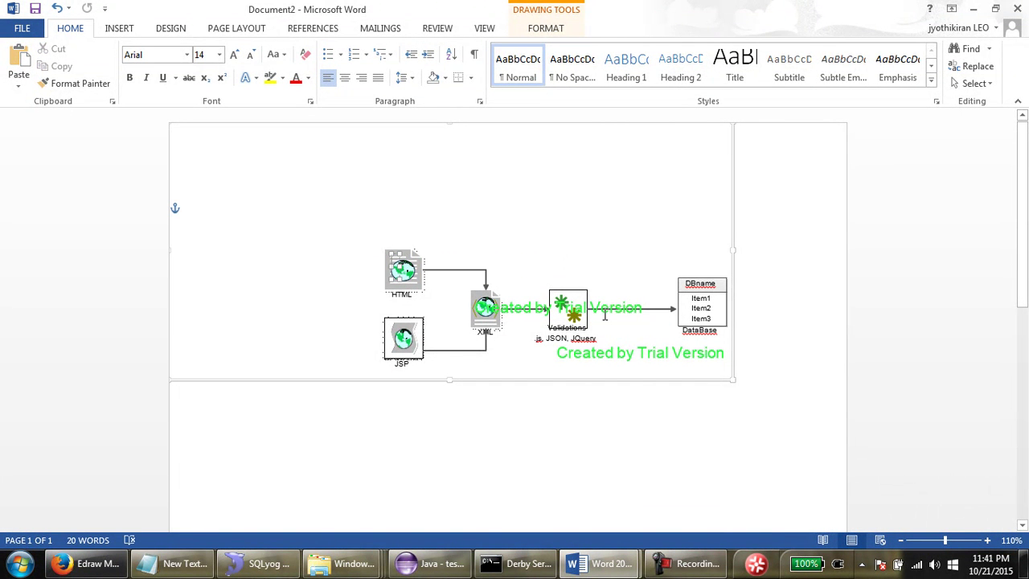
- Delete the two remaining Created by Trial Version texts, over the XML connector and below Validations, and deselect the drawing
click(609, 316)
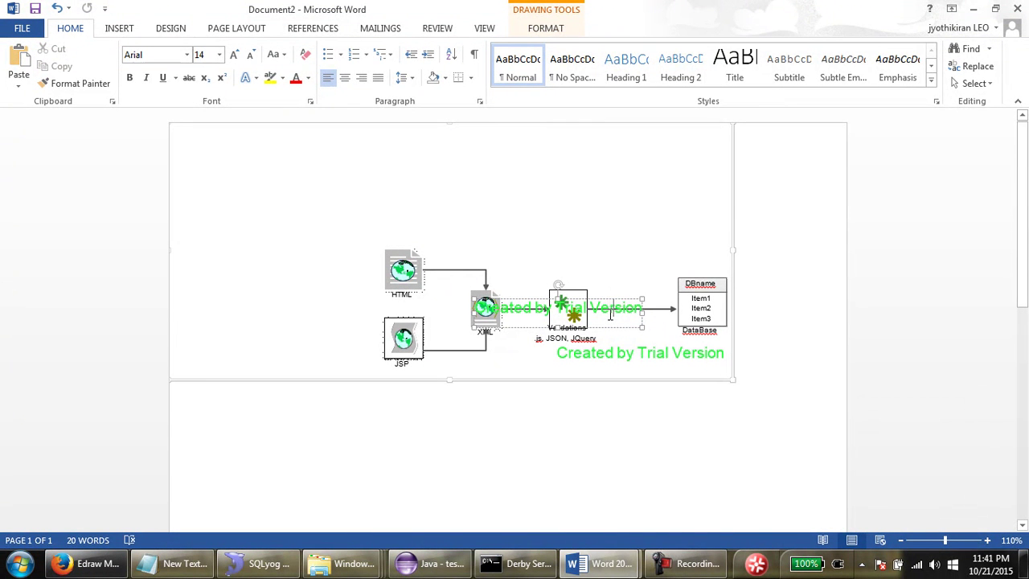
key(ctrl+a)
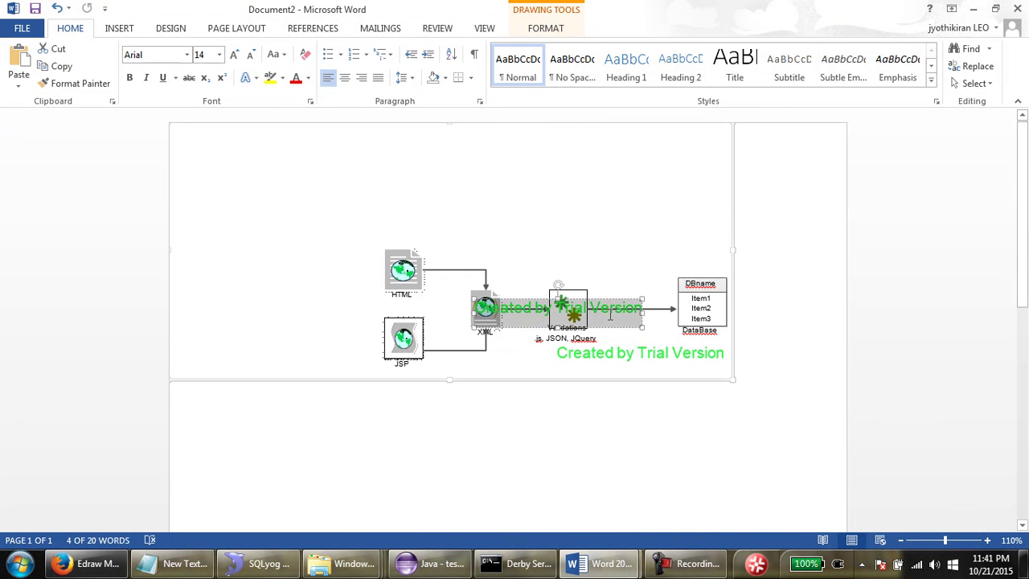
key(Delete)
click(697, 364)
double_click(695, 363)
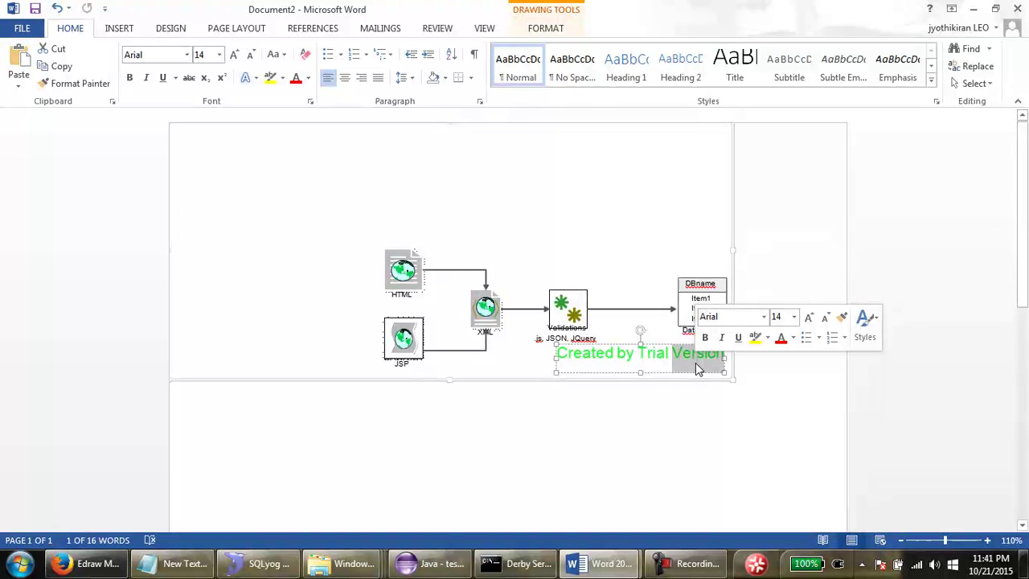
drag(728, 358, 564, 357)
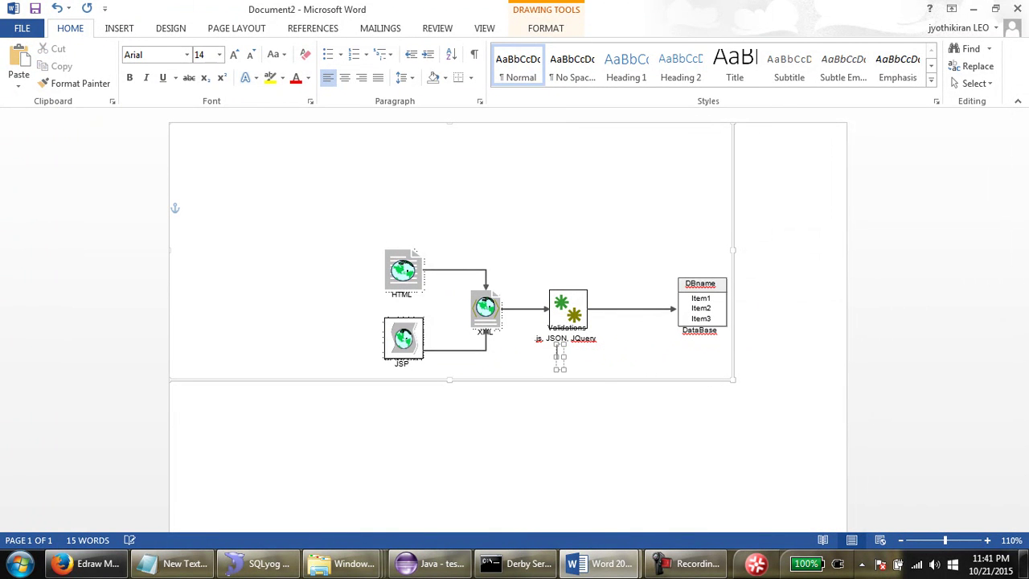
click(746, 436)
click(613, 354)
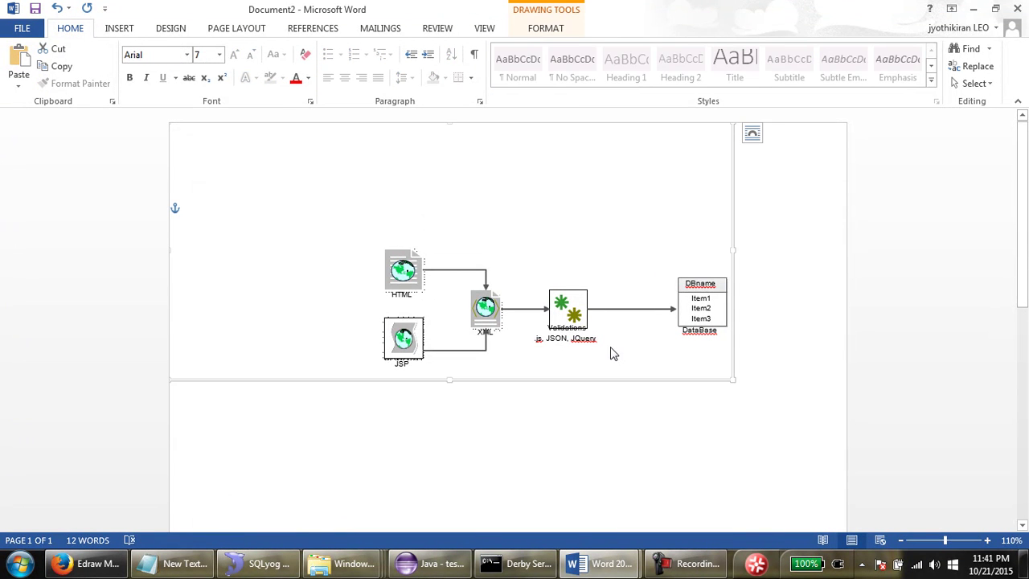
click(520, 430)
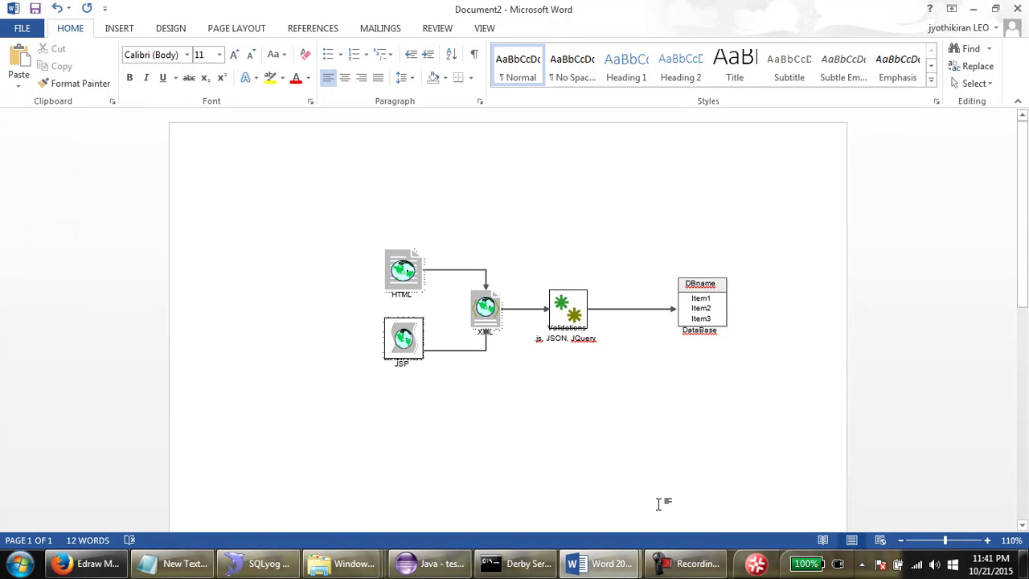
click(696, 565)
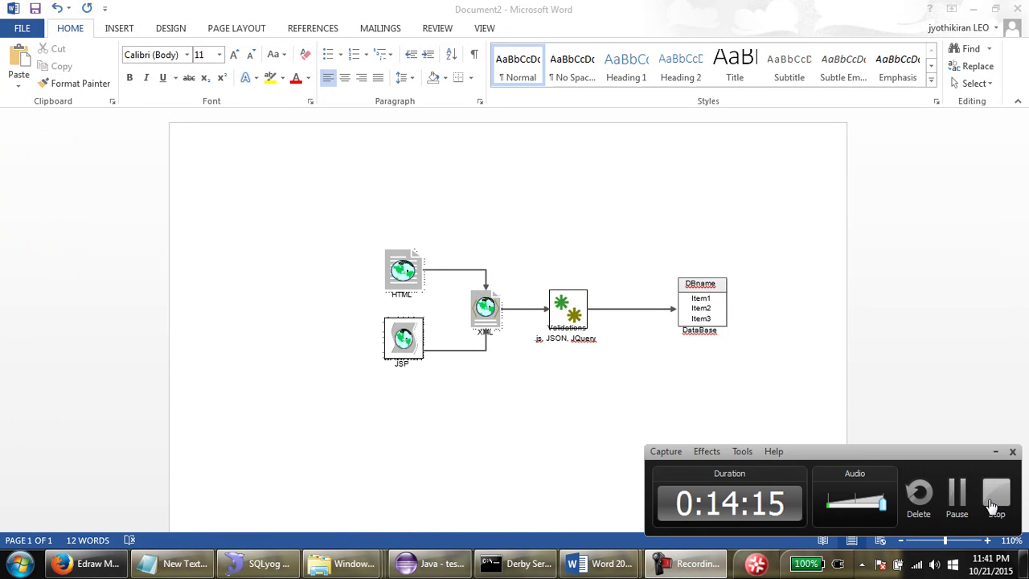